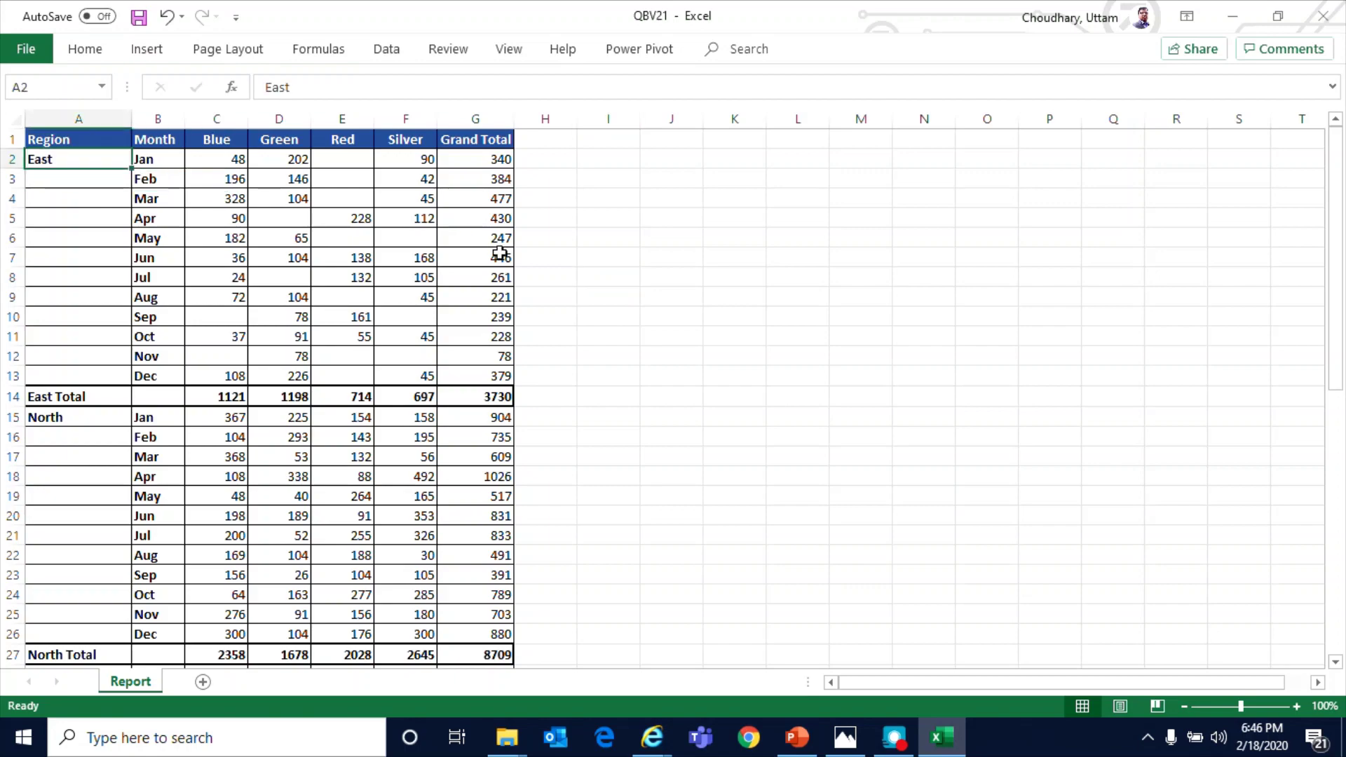
Examine how the report lays out its monthly rows in separate East, North and South region blocks
{"action": "scroll", "coordinate": [512, 344], "scroll_direction": "down", "scroll_amount": 1}
{"action": "scroll", "coordinate": [514, 353], "scroll_direction": "down", "scroll_amount": 4}
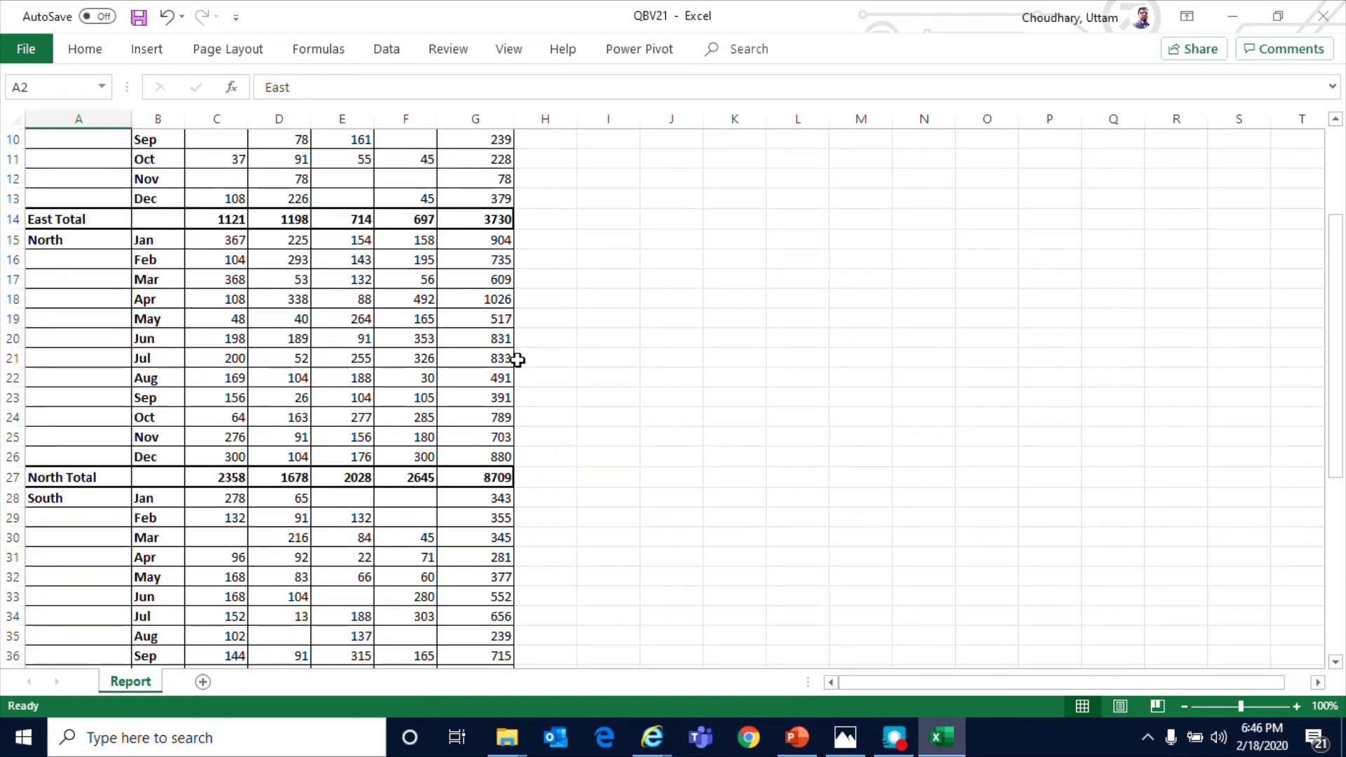
{"action": "scroll", "coordinate": [514, 353], "scroll_direction": "up", "scroll_amount": 5}
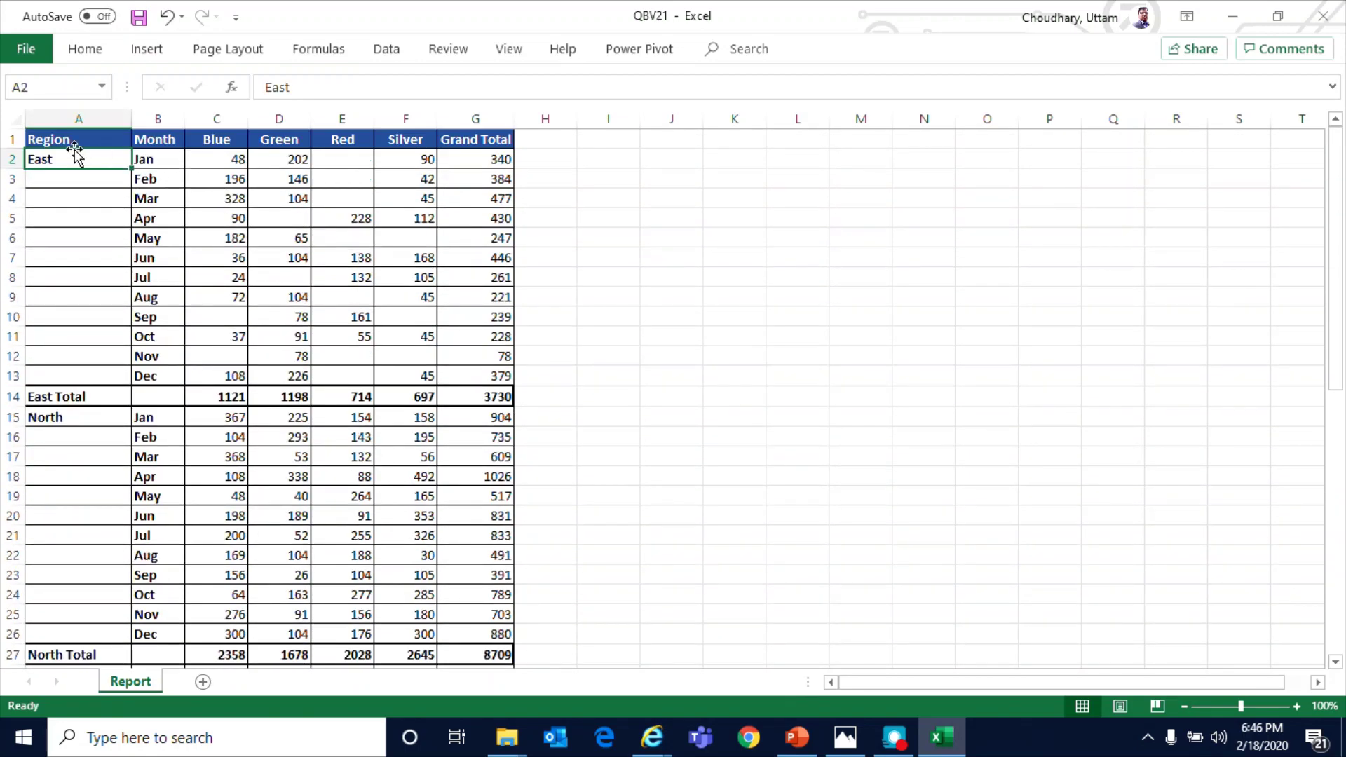
{"action": "left_click_drag", "start_coordinate": [63, 138], "coordinate": [524, 385]}
{"action": "left_click", "coordinate": [468, 453]}
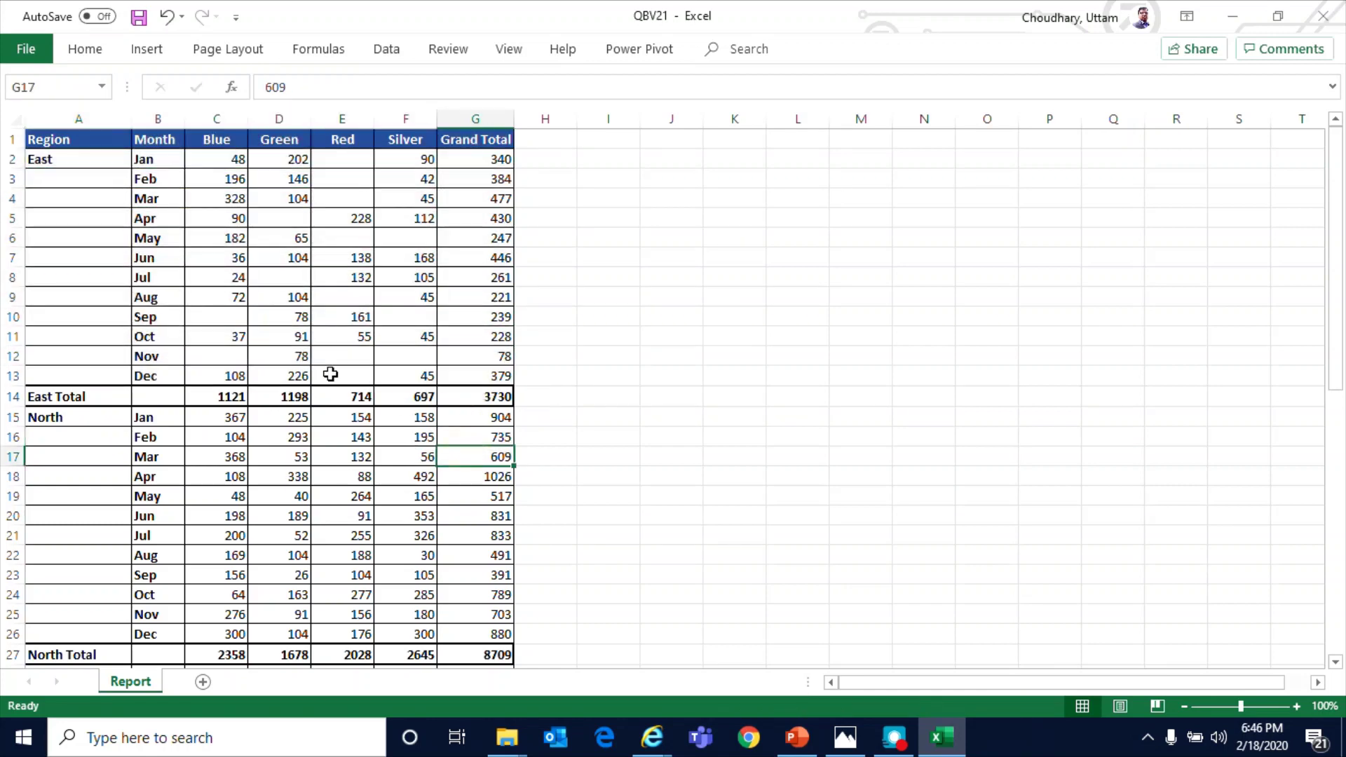
{"action": "left_click_drag", "start_coordinate": [66, 139], "coordinate": [469, 374]}
{"action": "left_click", "coordinate": [359, 419]}
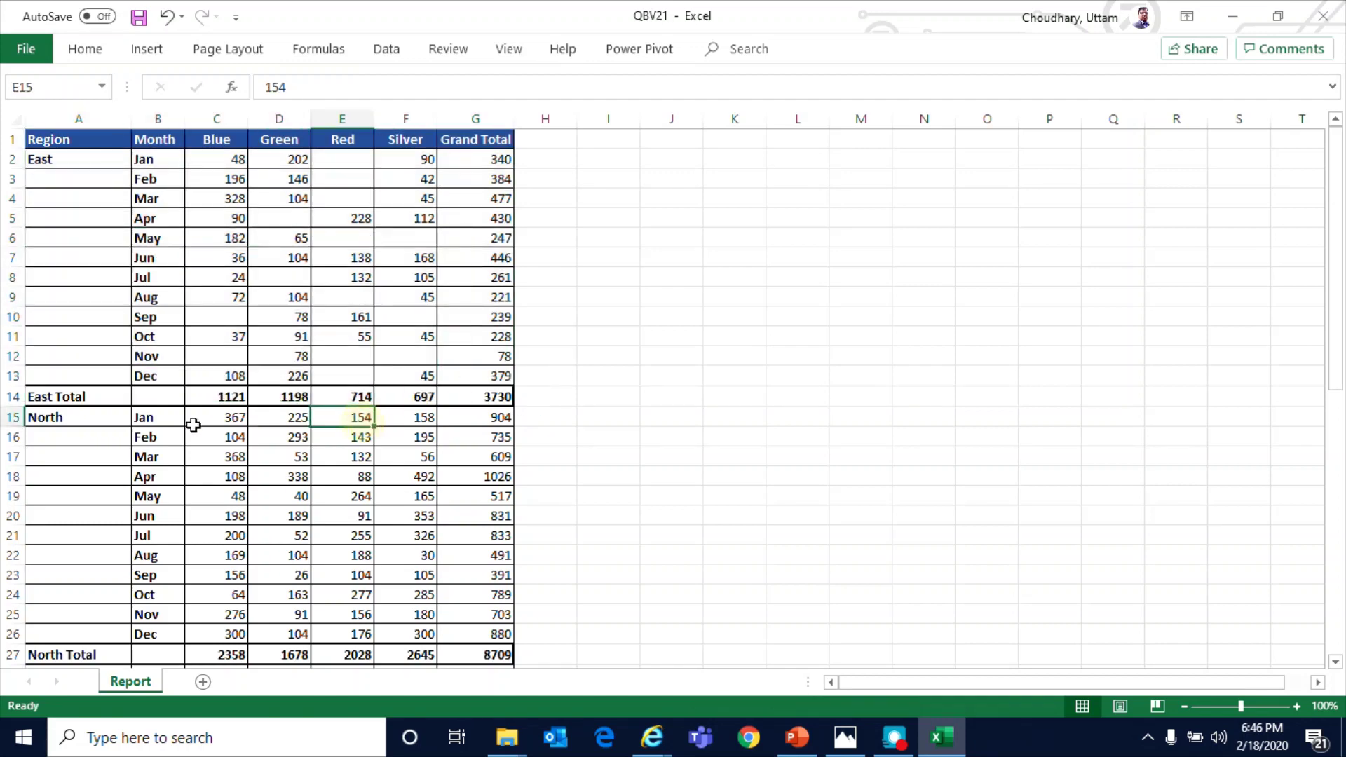
{"action": "left_click_drag", "start_coordinate": [51, 418], "coordinate": [466, 631]}
{"action": "left_click", "coordinate": [398, 570]}
{"action": "scroll", "coordinate": [398, 569], "scroll_direction": "down", "scroll_amount": 1}
{"action": "scroll", "coordinate": [398, 569], "scroll_direction": "up", "scroll_amount": 1}
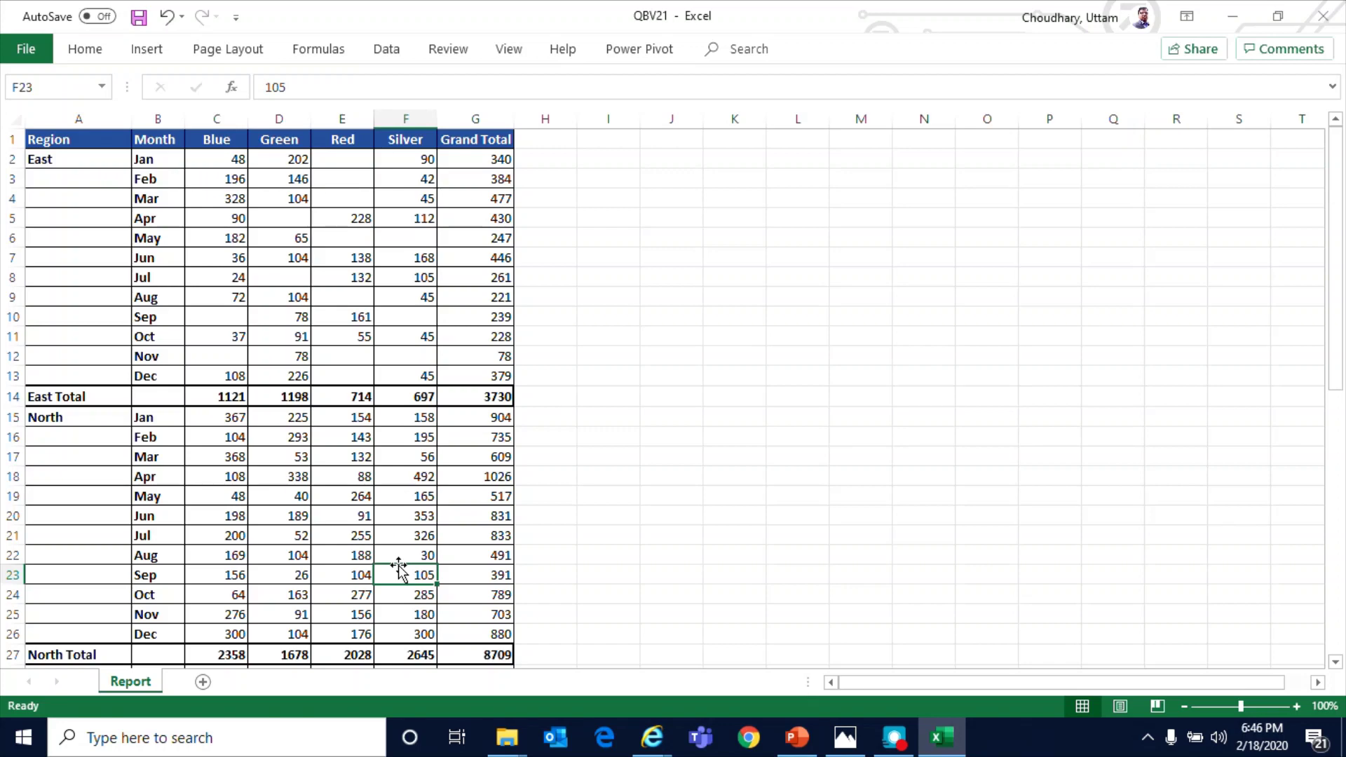
{"action": "scroll", "coordinate": [398, 570], "scroll_direction": "down", "scroll_amount": 3}
{"action": "scroll", "coordinate": [398, 564], "scroll_direction": "up", "scroll_amount": 3}
Examine the Month and colour columns of the East block, the region subtotal rows and the Grand Total row
{"action": "left_click", "coordinate": [164, 180]}
{"action": "left_click", "coordinate": [171, 159]}
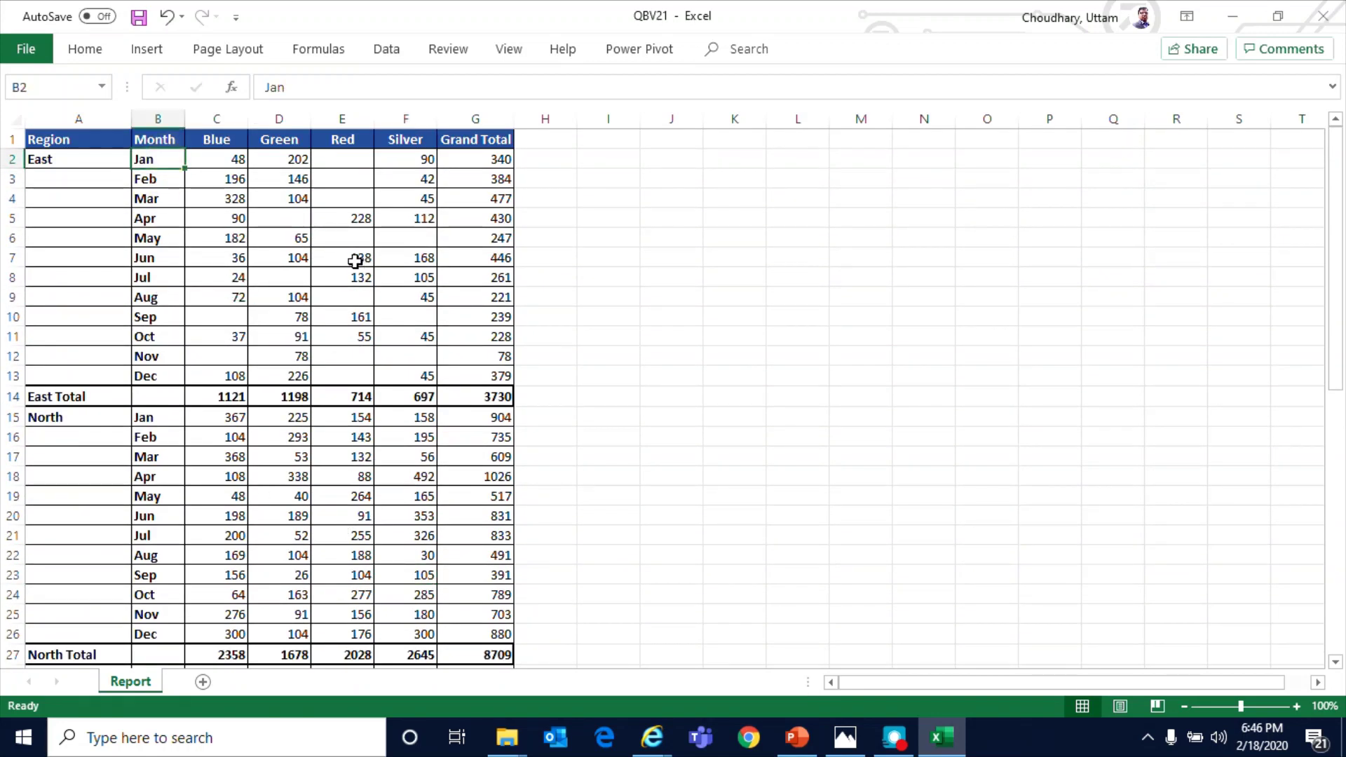
{"action": "left_click", "coordinate": [235, 159]}
{"action": "left_click", "coordinate": [291, 160]}
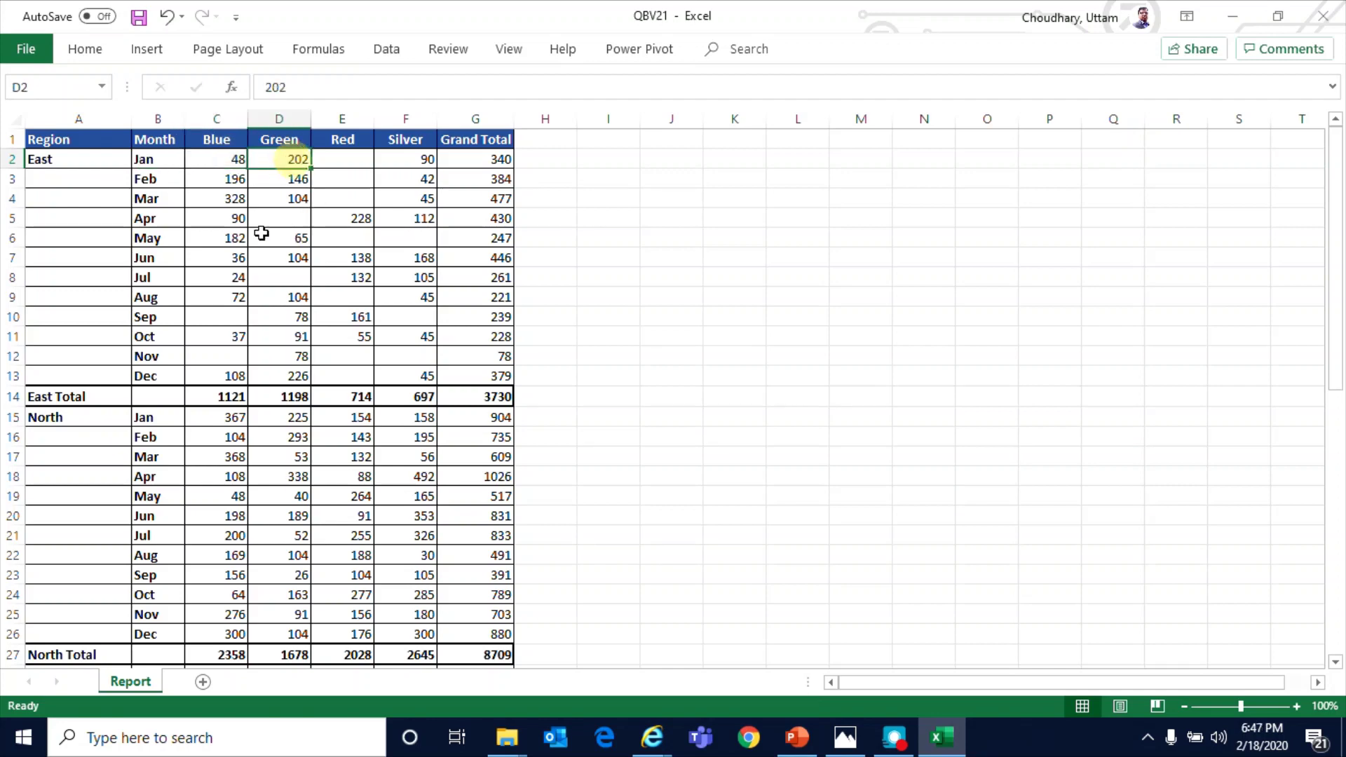
{"action": "left_click", "coordinate": [208, 199]}
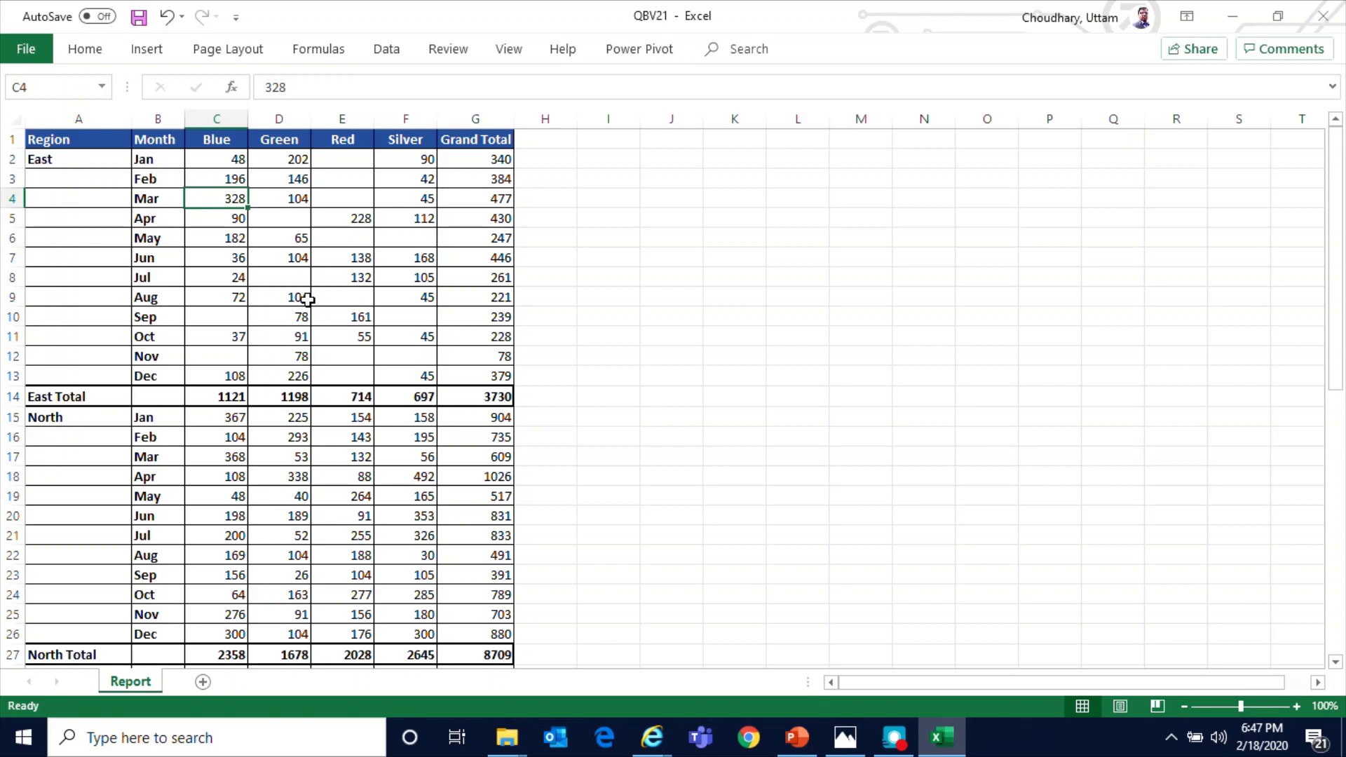
{"action": "scroll", "coordinate": [315, 316], "scroll_direction": "down", "scroll_amount": 3}
{"action": "scroll", "coordinate": [319, 340], "scroll_direction": "up", "scroll_amount": 3}
{"action": "left_click_drag", "start_coordinate": [71, 159], "coordinate": [477, 394]}
{"action": "scroll", "coordinate": [393, 514], "scroll_direction": "down", "scroll_amount": 2}
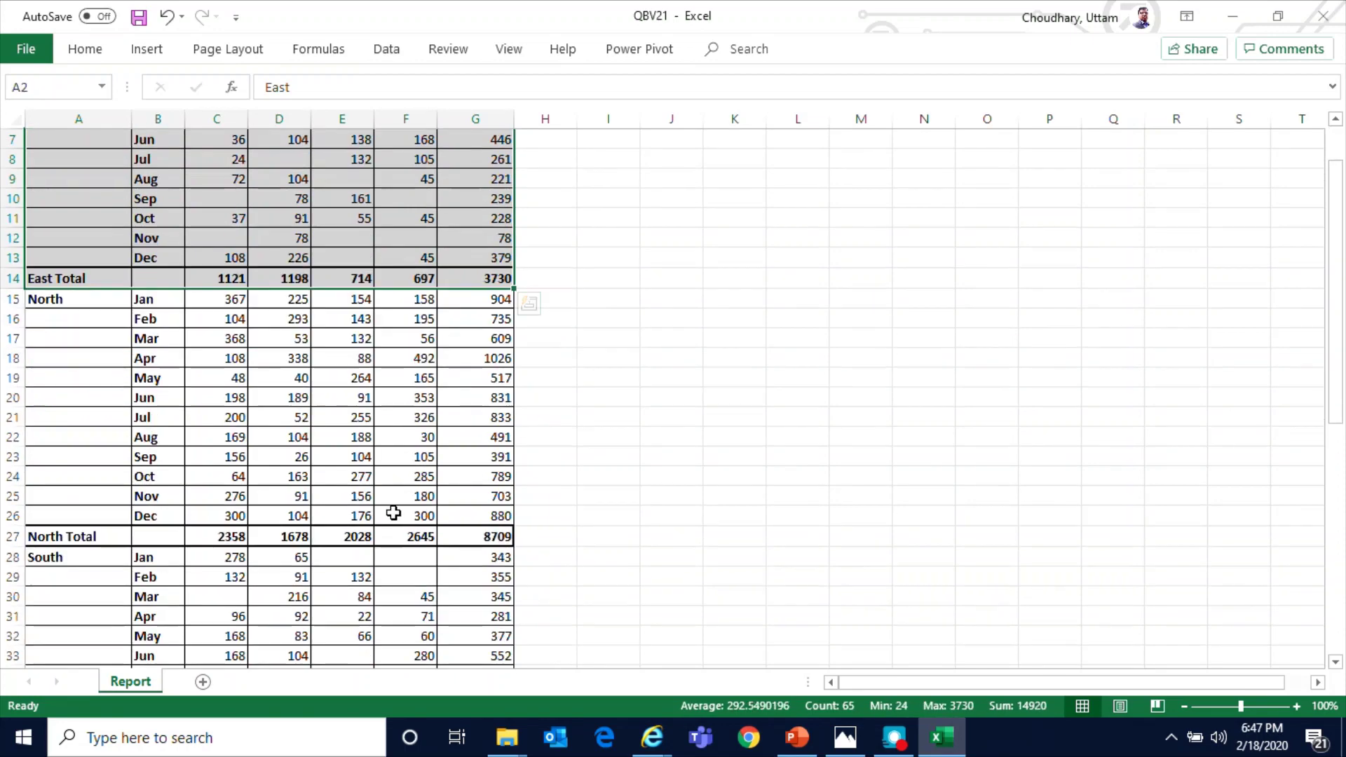
{"action": "scroll", "coordinate": [393, 514], "scroll_direction": "down", "scroll_amount": 2}
{"action": "scroll", "coordinate": [391, 507], "scroll_direction": "up", "scroll_amount": 3}
{"action": "scroll", "coordinate": [391, 505], "scroll_direction": "down", "scroll_amount": 12}
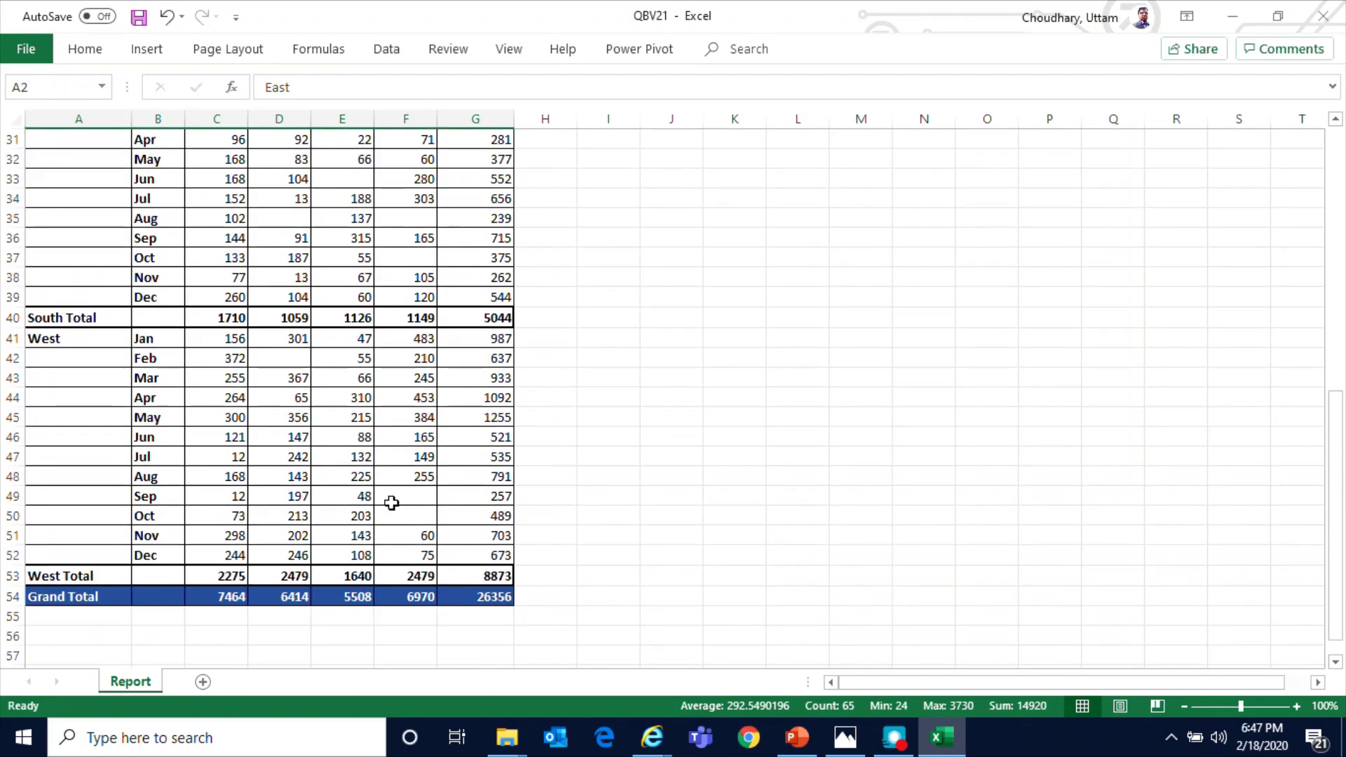
{"action": "scroll", "coordinate": [391, 503], "scroll_direction": "up", "scroll_amount": 3}
{"action": "scroll", "coordinate": [391, 503], "scroll_direction": "up", "scroll_amount": 10}
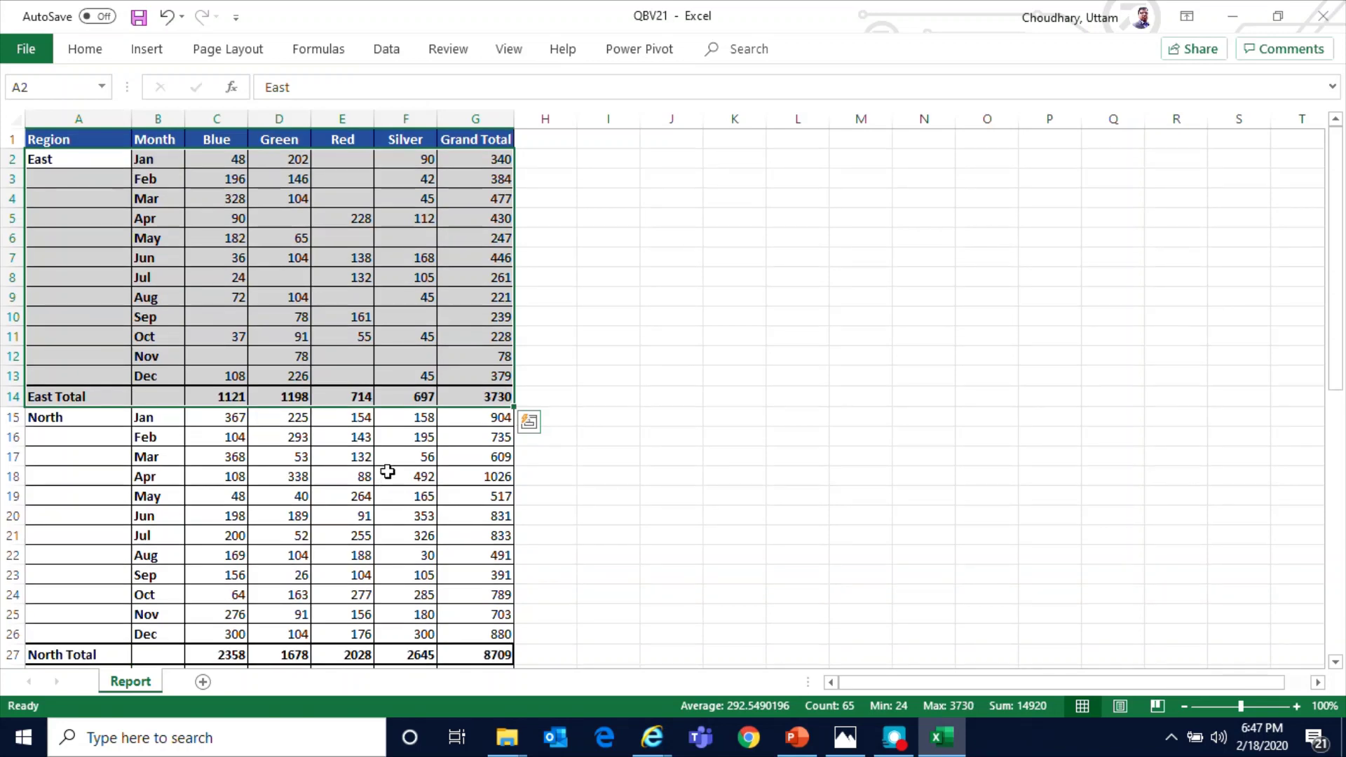
{"action": "left_click", "coordinate": [300, 316]}
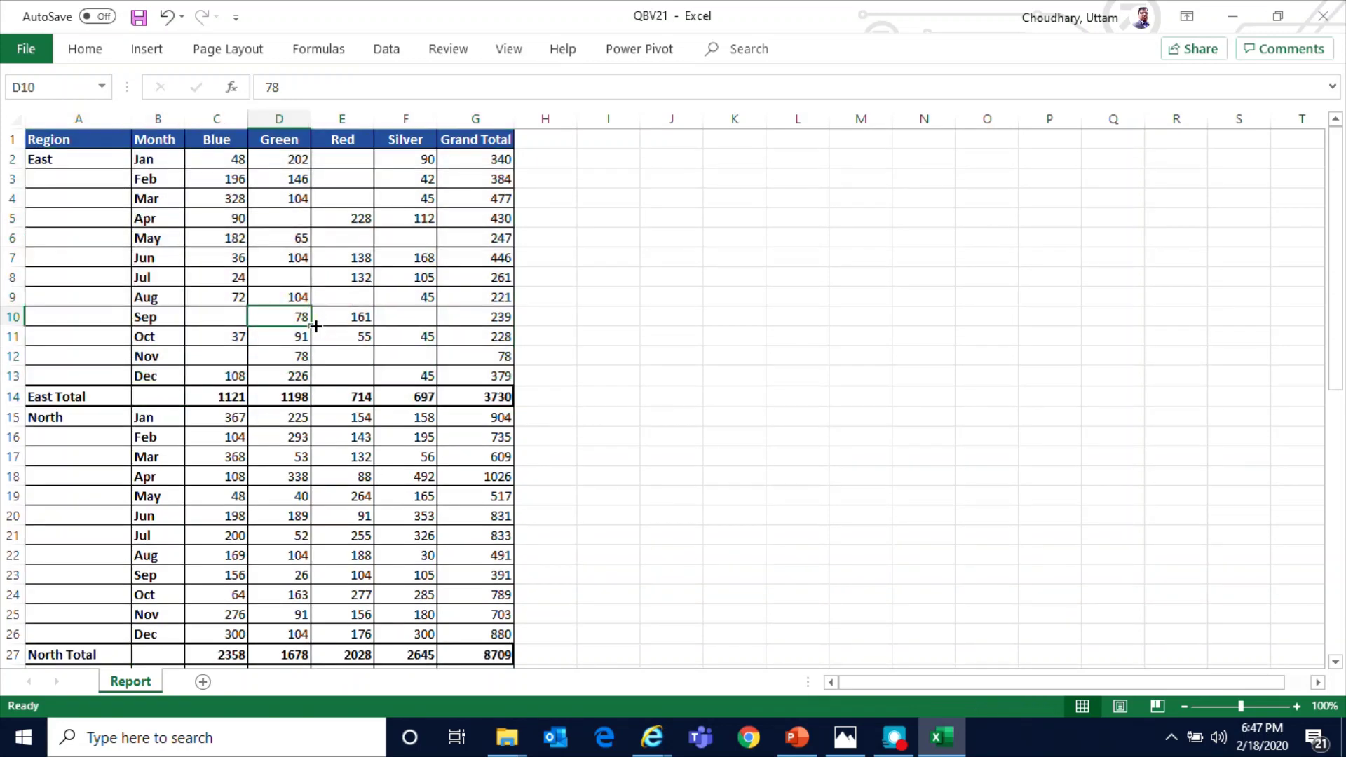
{"action": "scroll", "coordinate": [358, 470], "scroll_direction": "down", "scroll_amount": 2}
{"action": "scroll", "coordinate": [359, 469], "scroll_direction": "down", "scroll_amount": 3}
{"action": "scroll", "coordinate": [359, 469], "scroll_direction": "up", "scroll_amount": 5}
Convert the report range A1:G54 into a table with headers and load it into the Power Query Editor
{"action": "left_click", "coordinate": [90, 139]}
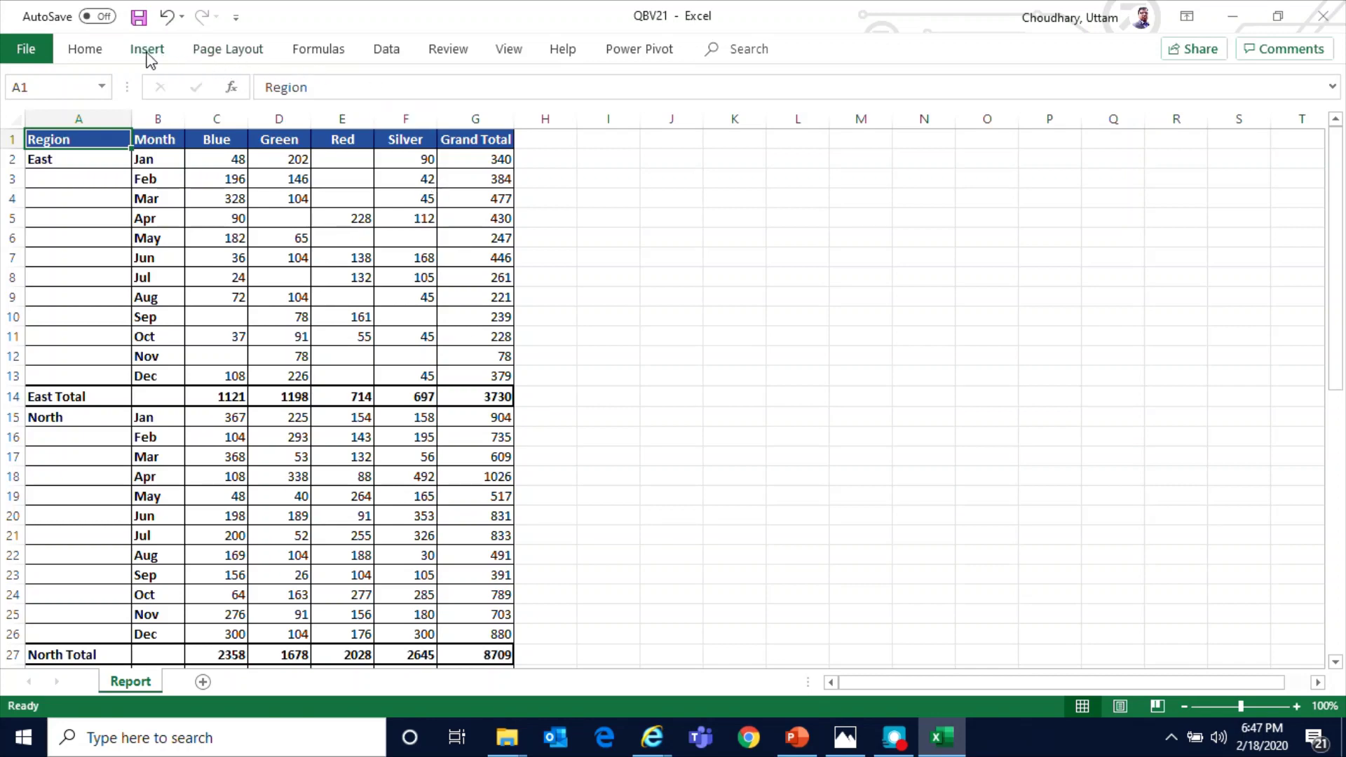
{"action": "left_click", "coordinate": [376, 54]}
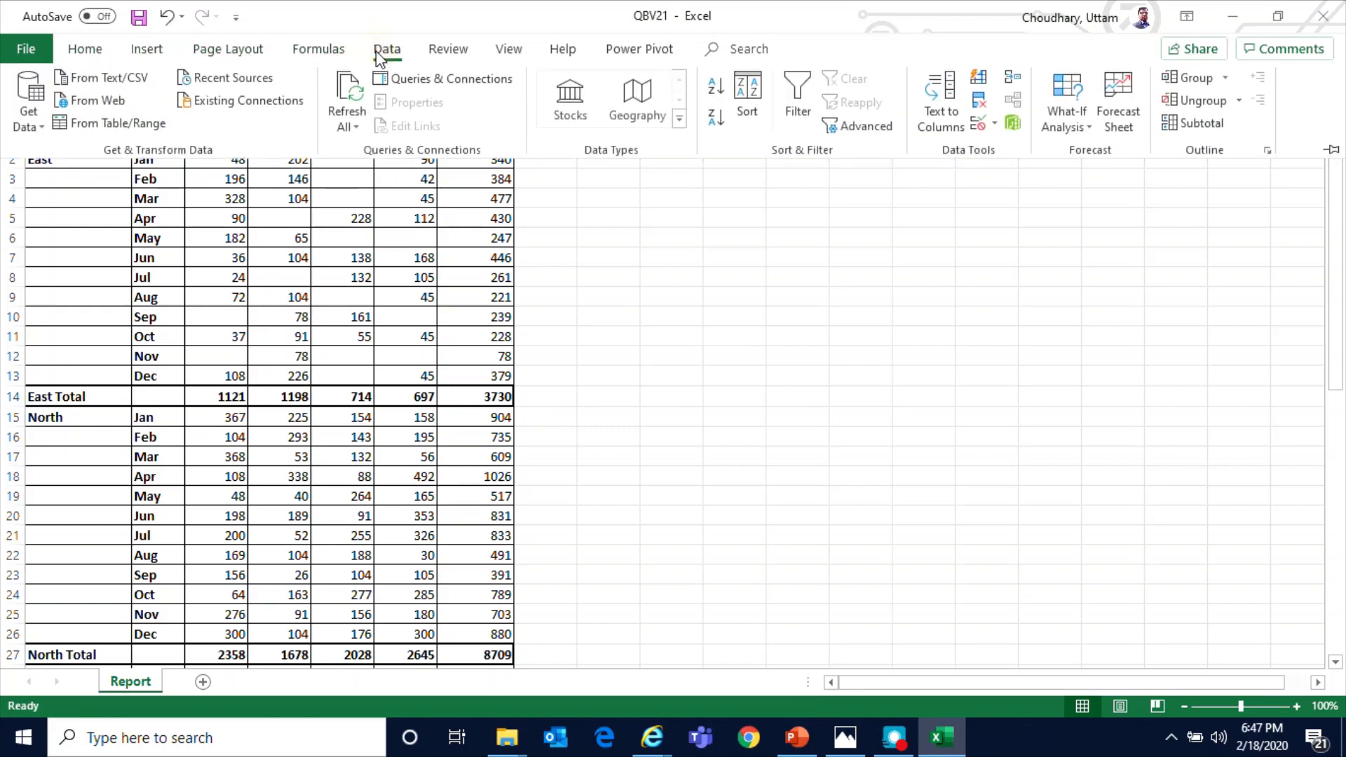
{"action": "left_click", "coordinate": [123, 130]}
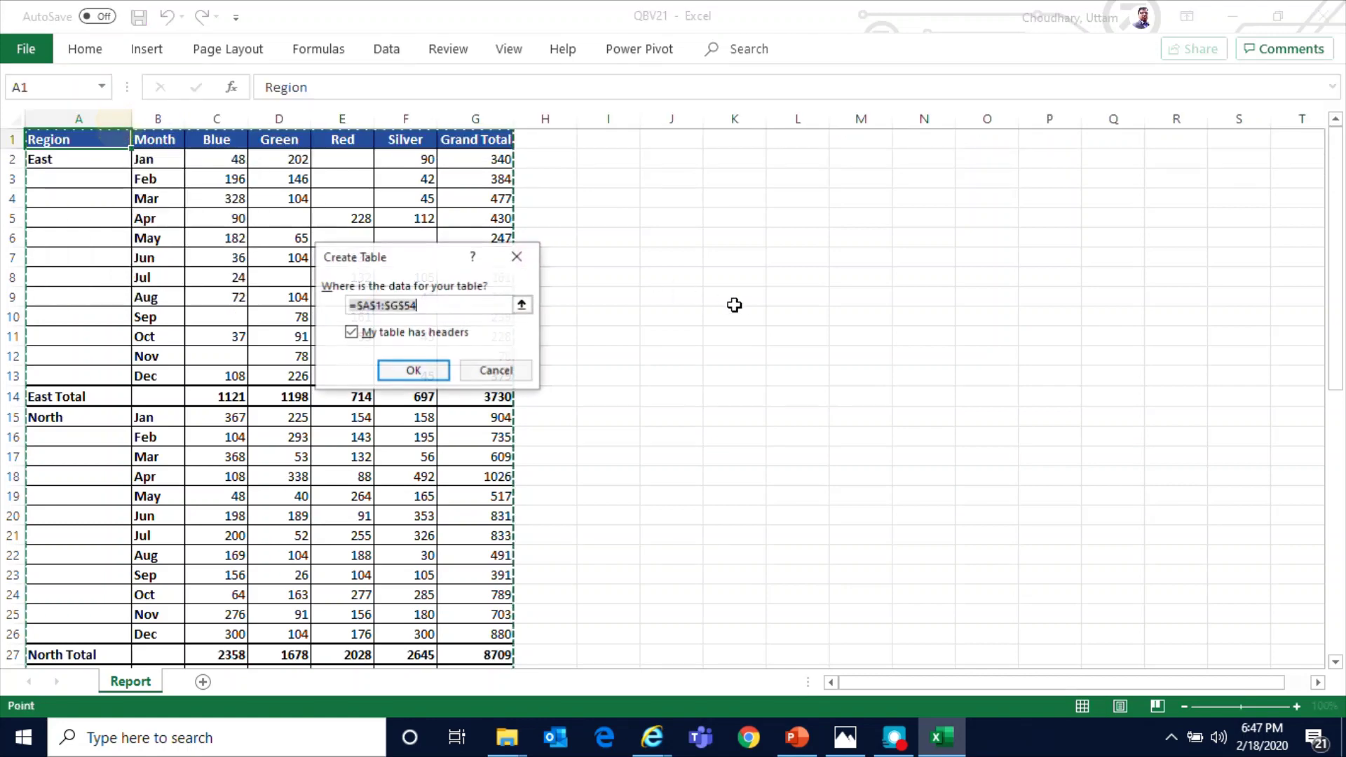
{"action": "left_click", "coordinate": [413, 371]}
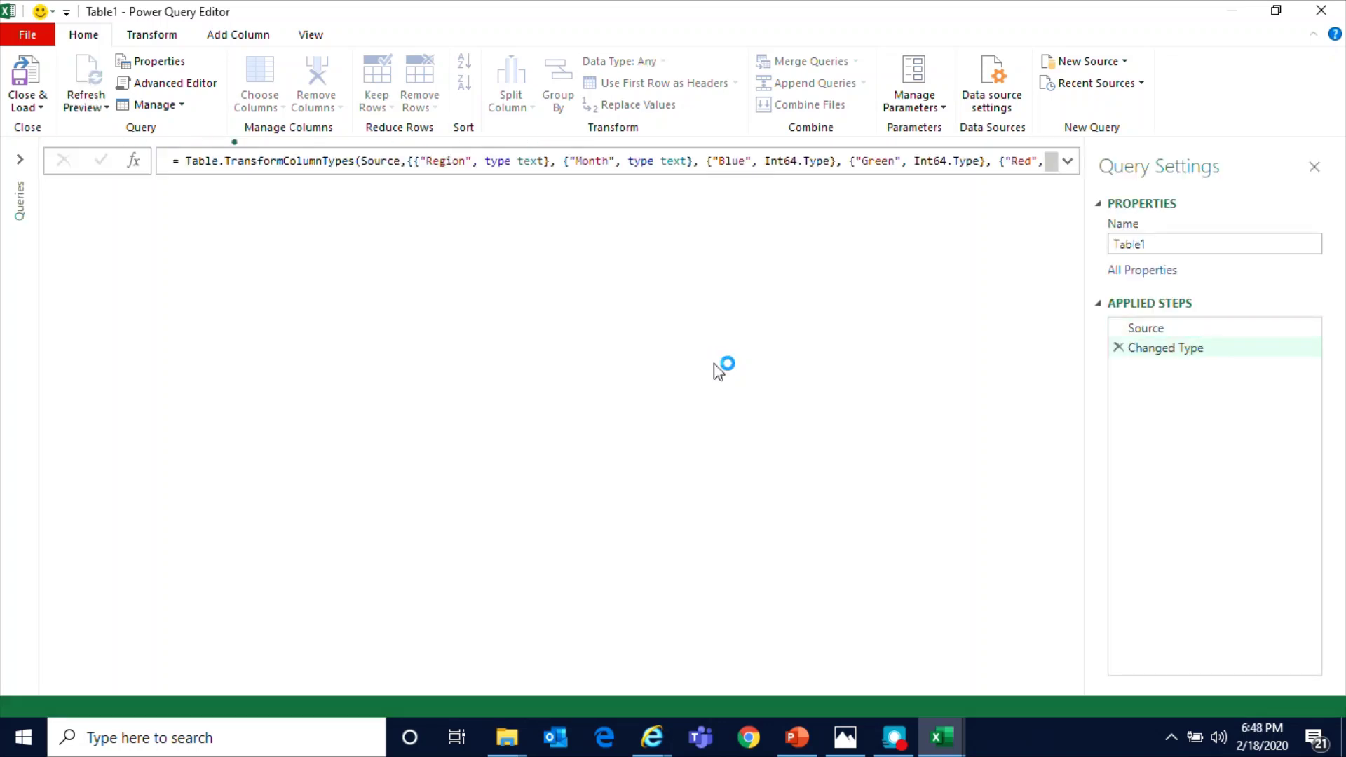
Examine the imported rows against the source worksheet, including the null Region cells and the total rows
{"action": "scroll", "coordinate": [832, 474], "scroll_direction": "down", "scroll_amount": 1}
{"action": "scroll", "coordinate": [835, 486], "scroll_direction": "up", "scroll_amount": 1}
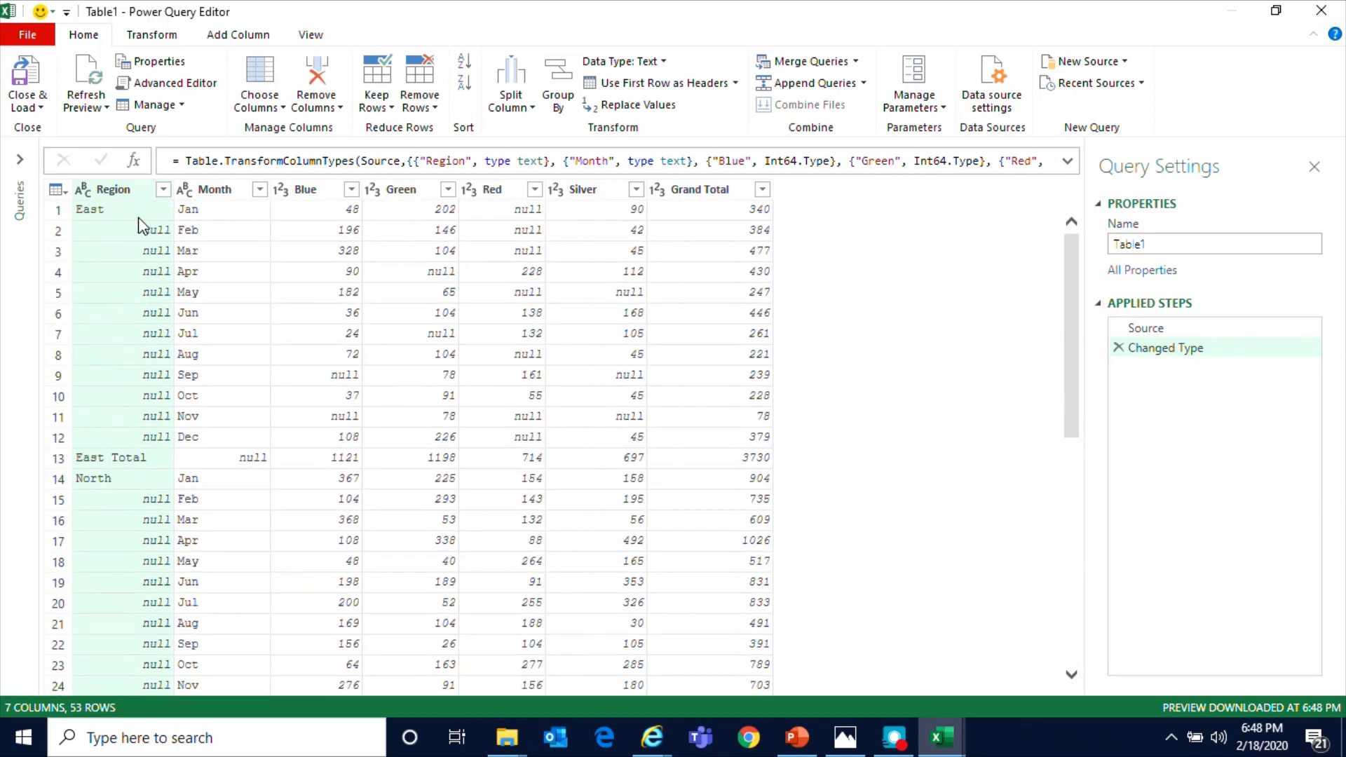
{"action": "scroll", "coordinate": [371, 494], "scroll_direction": "down", "scroll_amount": 10}
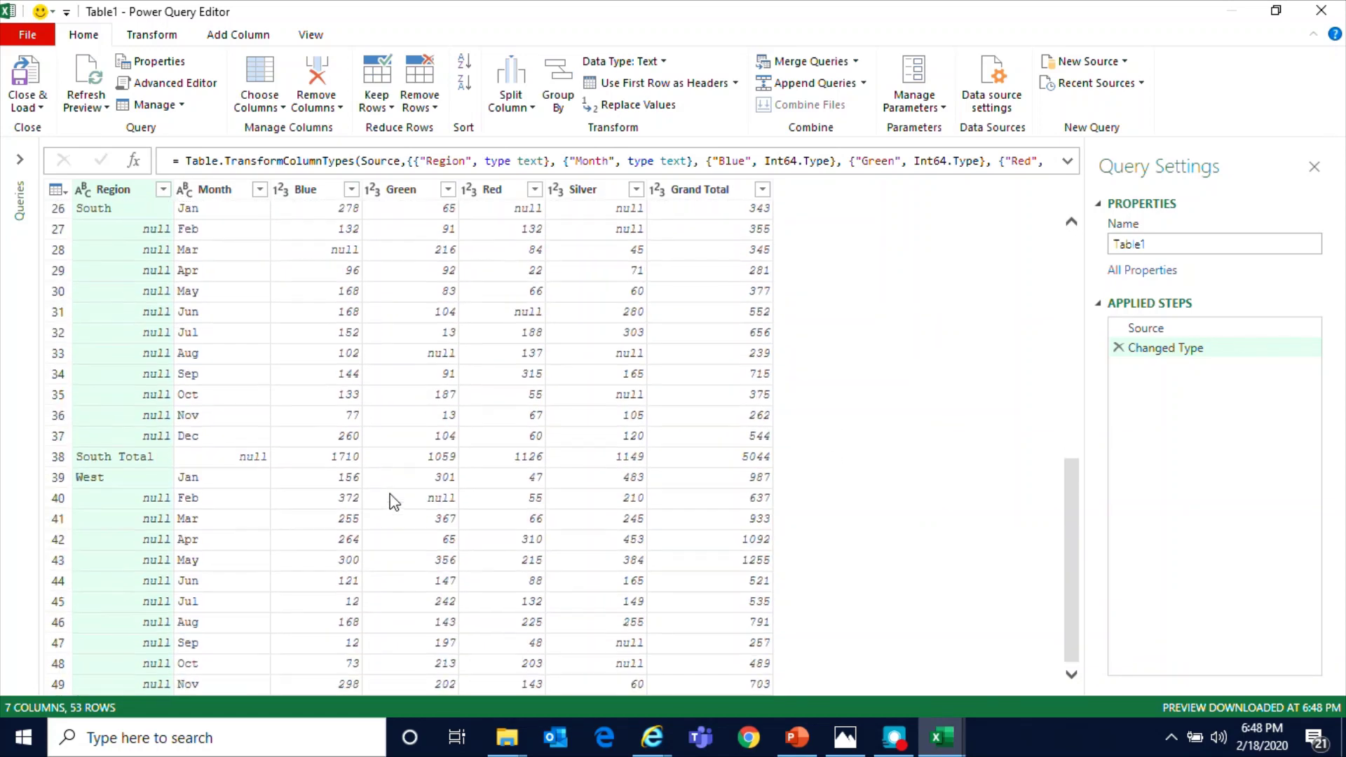
{"action": "scroll", "coordinate": [400, 502], "scroll_direction": "up", "scroll_amount": 10}
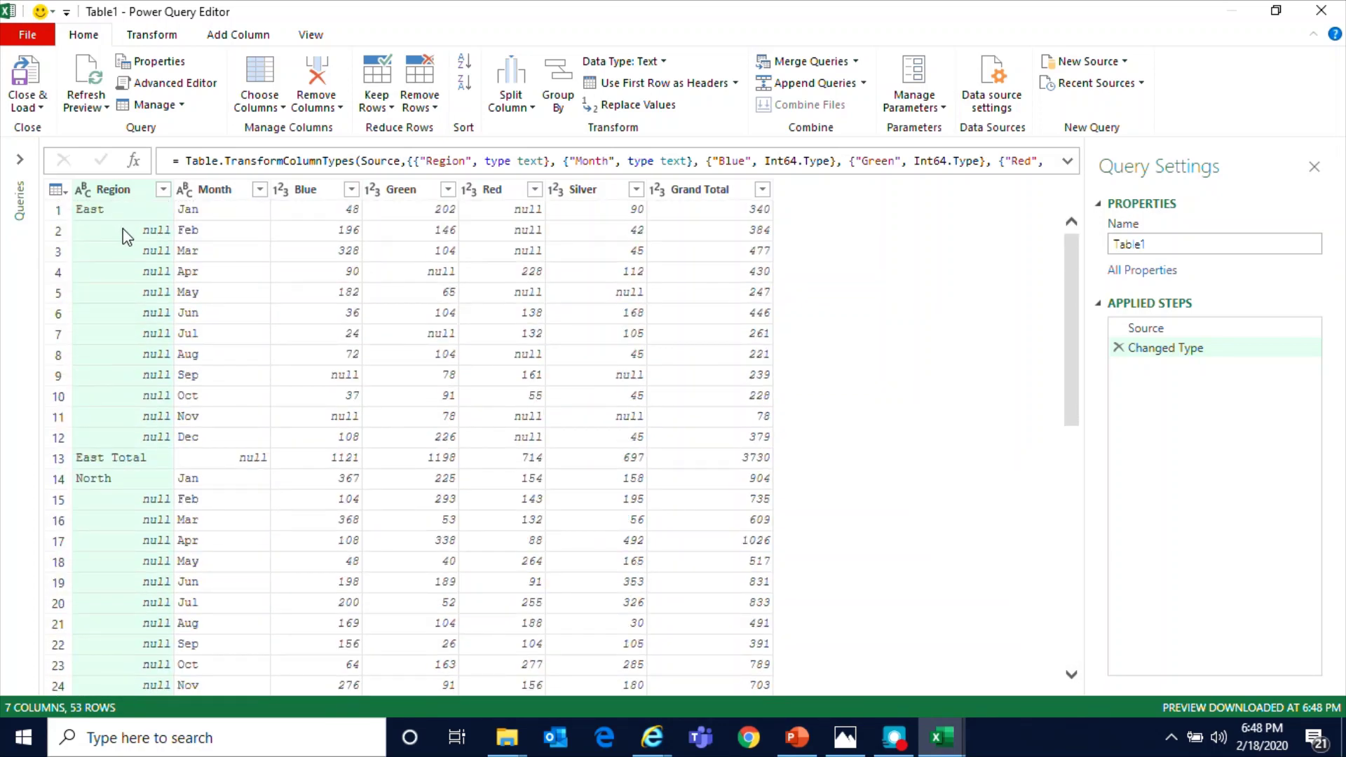
{"action": "left_click_drag", "start_coordinate": [355, 18], "coordinate": [597, 105]}
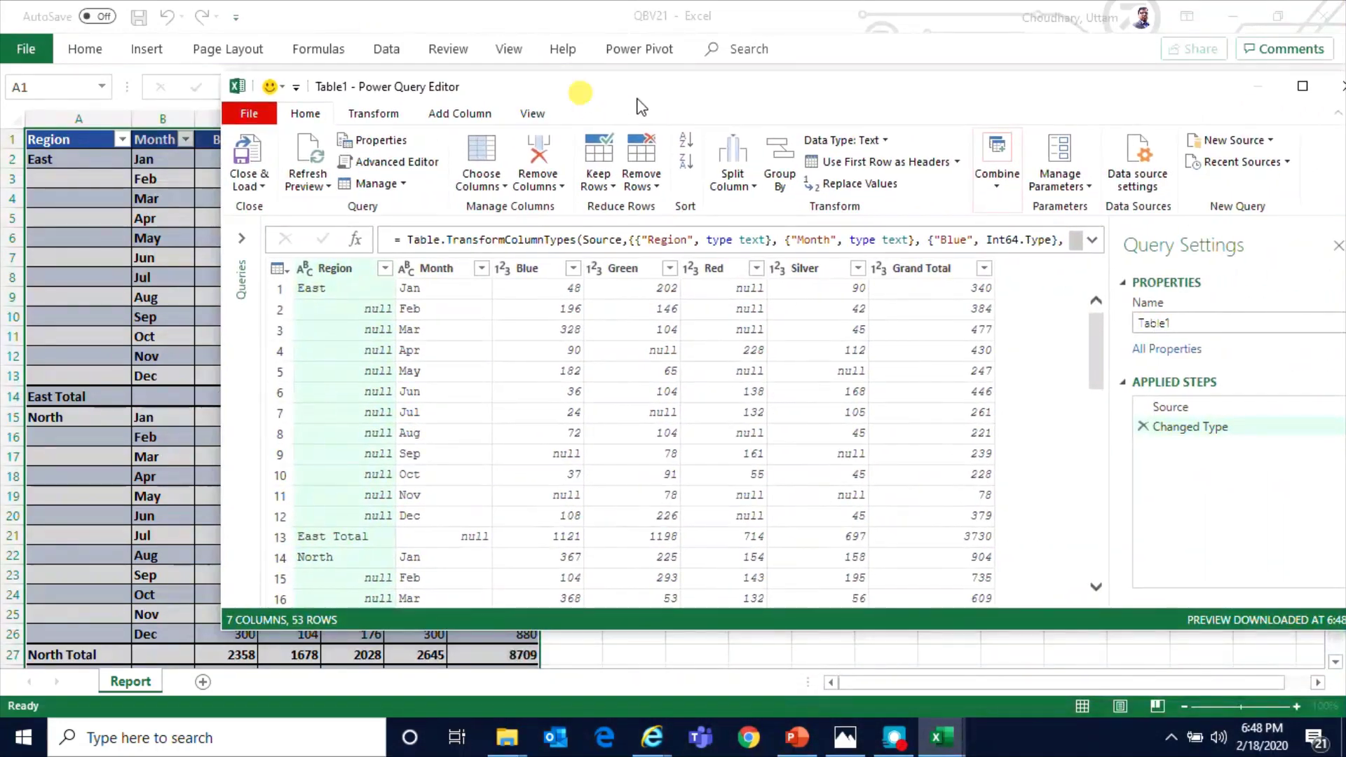
{"action": "double_click", "coordinate": [656, 100]}
{"action": "scroll", "coordinate": [703, 385], "scroll_direction": "down", "scroll_amount": 5}
{"action": "scroll", "coordinate": [704, 384], "scroll_direction": "up", "scroll_amount": 5}
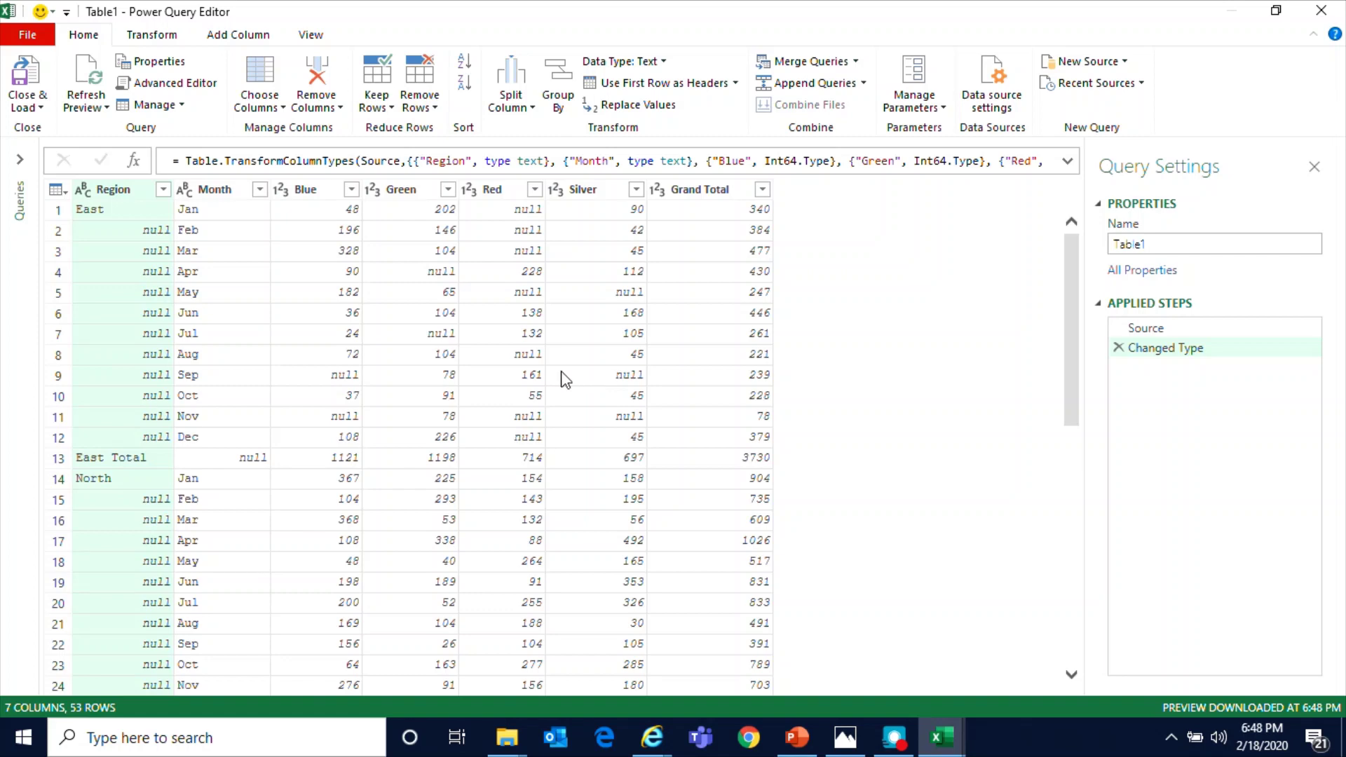
{"action": "left_click", "coordinate": [140, 233]}
{"action": "left_click", "coordinate": [132, 466]}
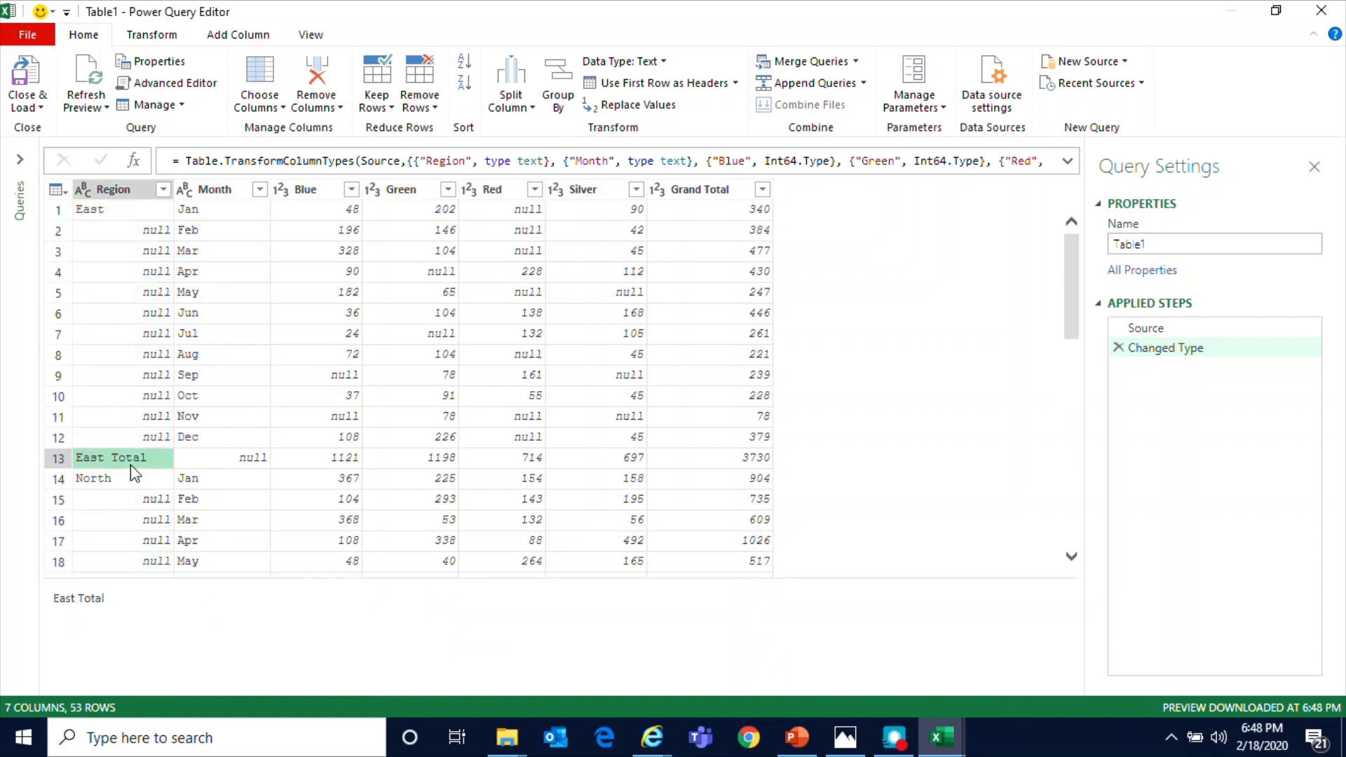
{"action": "left_click", "coordinate": [143, 336]}
{"action": "scroll", "coordinate": [288, 433], "scroll_direction": "down", "scroll_amount": 10}
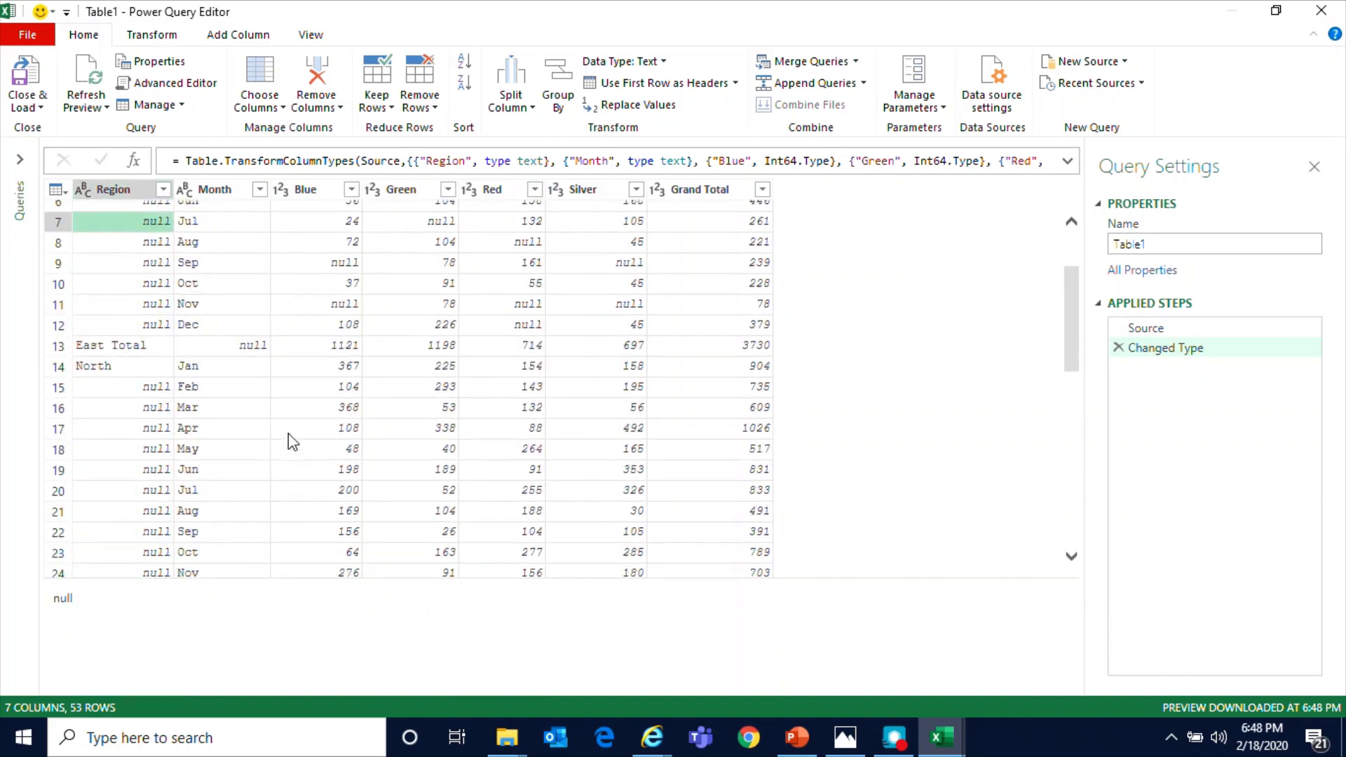
{"action": "scroll", "coordinate": [293, 442], "scroll_direction": "down", "scroll_amount": 2}
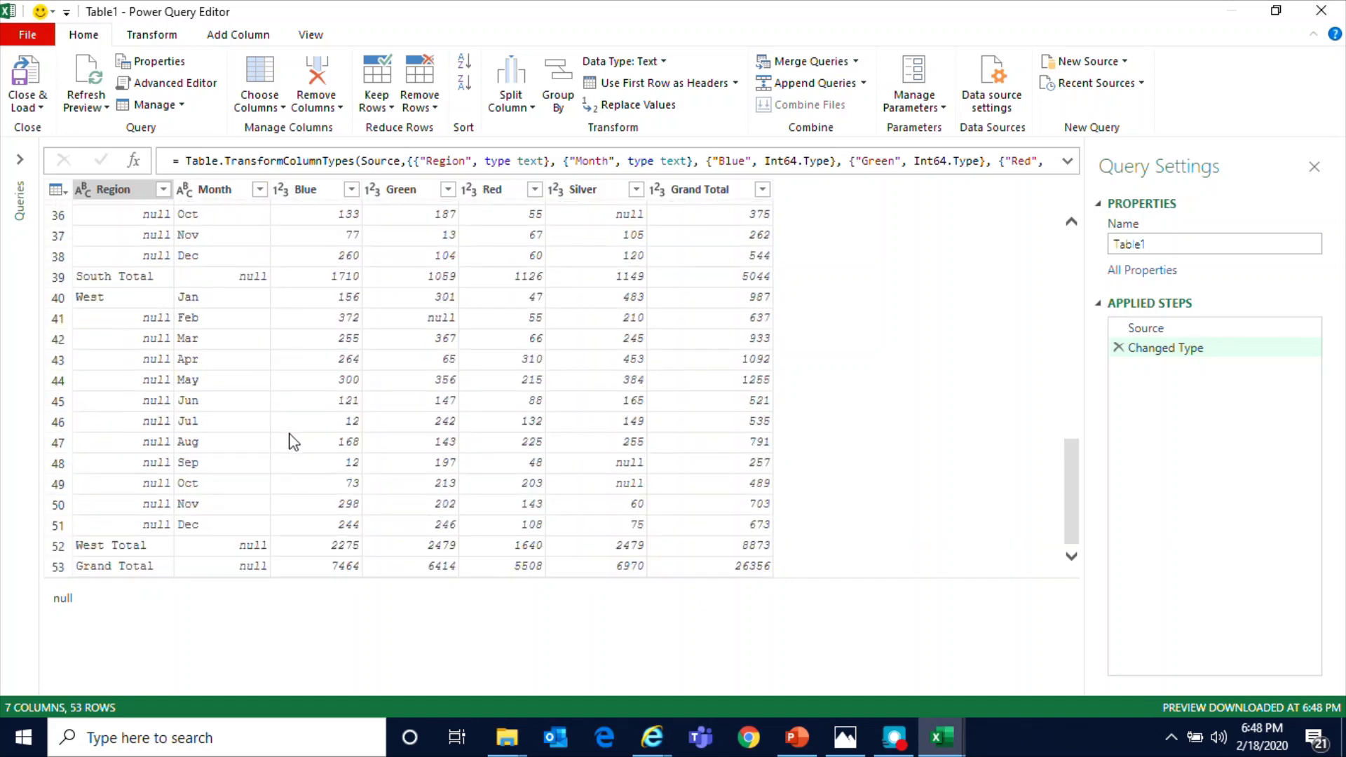
{"action": "scroll", "coordinate": [293, 441], "scroll_direction": "up", "scroll_amount": 12}
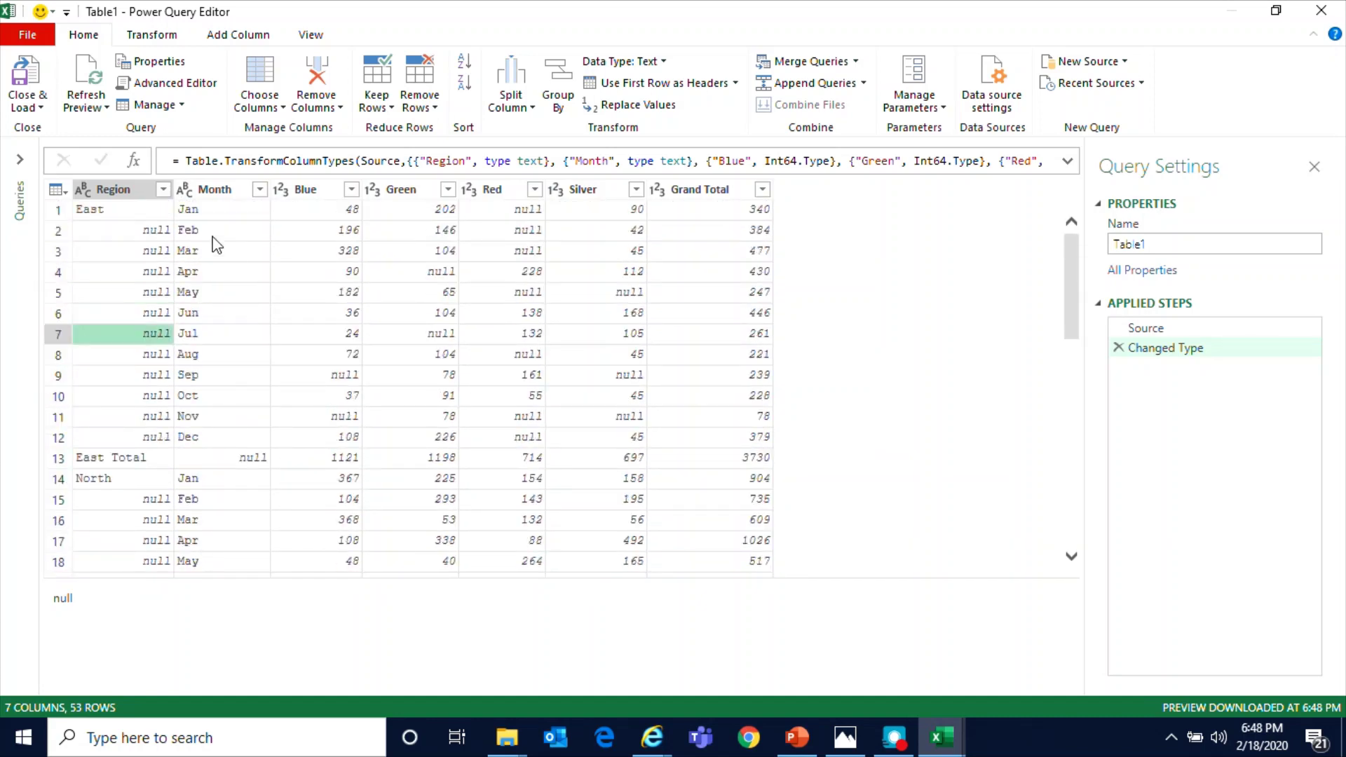
Filter the Region column to exclude East Total, North Total, South Total, West Total and Grand Total
{"action": "left_click", "coordinate": [162, 189]}
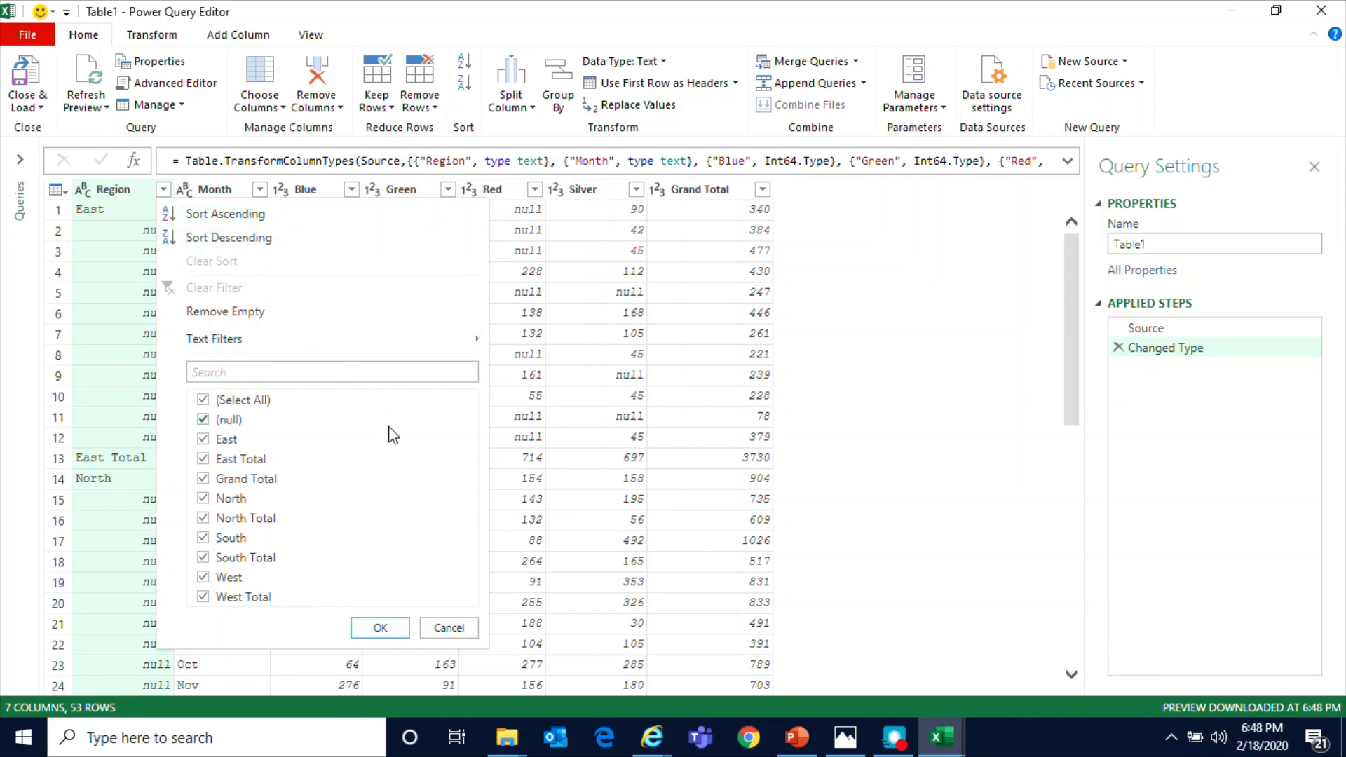
{"action": "left_click", "coordinate": [204, 479]}
{"action": "left_click", "coordinate": [204, 518]}
{"action": "left_click", "coordinate": [204, 596]}
{"action": "left_click", "coordinate": [380, 628]}
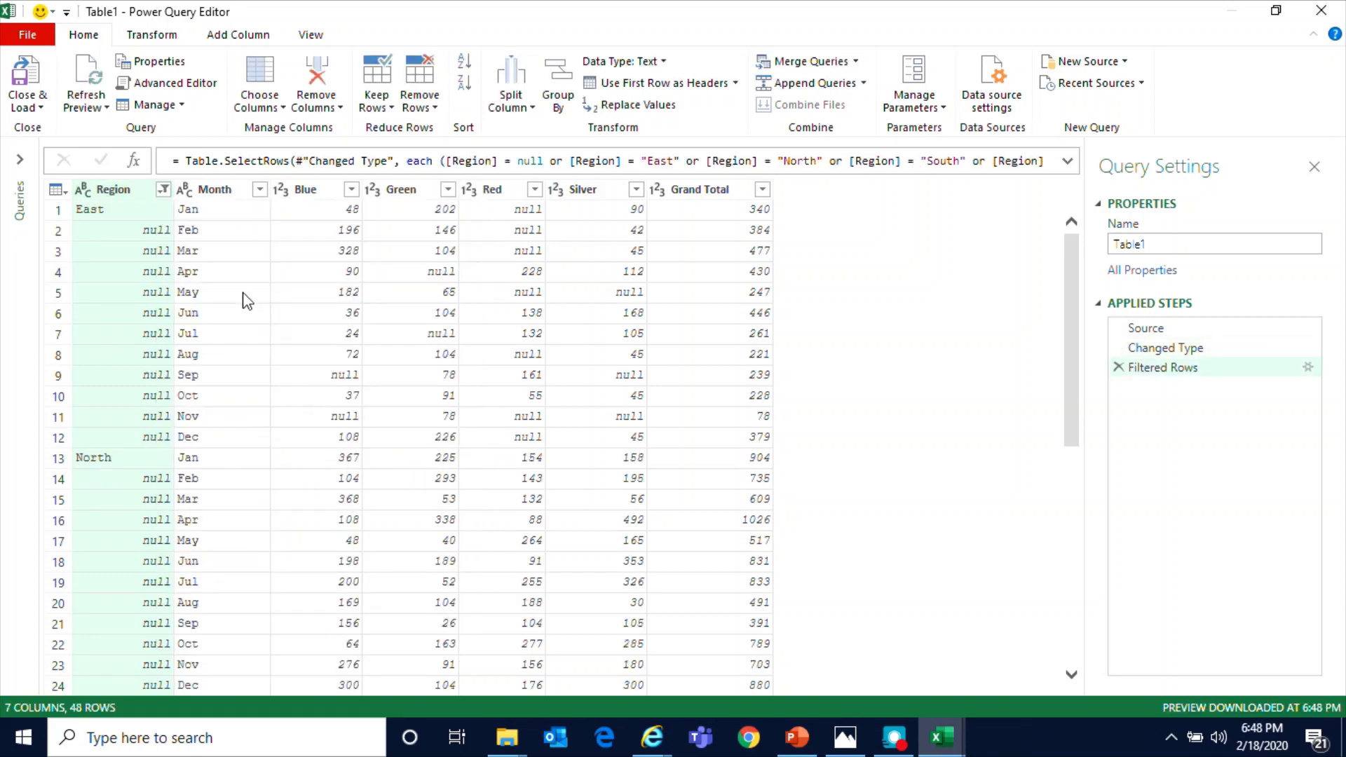
Check the filtered rows and remove the Grand Total column from the query
{"action": "scroll", "coordinate": [659, 490], "scroll_direction": "down", "scroll_amount": 8}
{"action": "scroll", "coordinate": [658, 490], "scroll_direction": "up", "scroll_amount": 2}
{"action": "scroll", "coordinate": [659, 490], "scroll_direction": "up", "scroll_amount": 6}
{"action": "left_click", "coordinate": [701, 191]}
{"action": "right_click", "coordinate": [703, 193]}
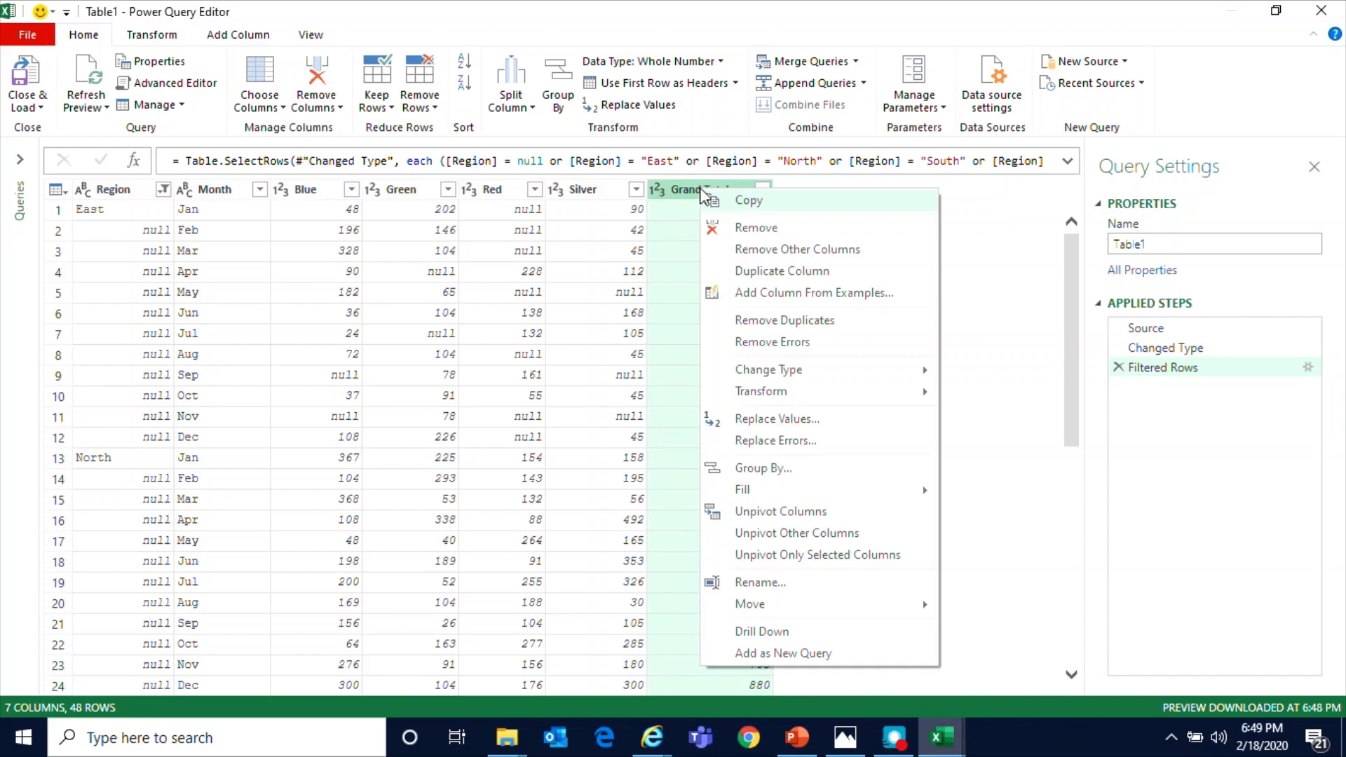
{"action": "left_click", "coordinate": [725, 228]}
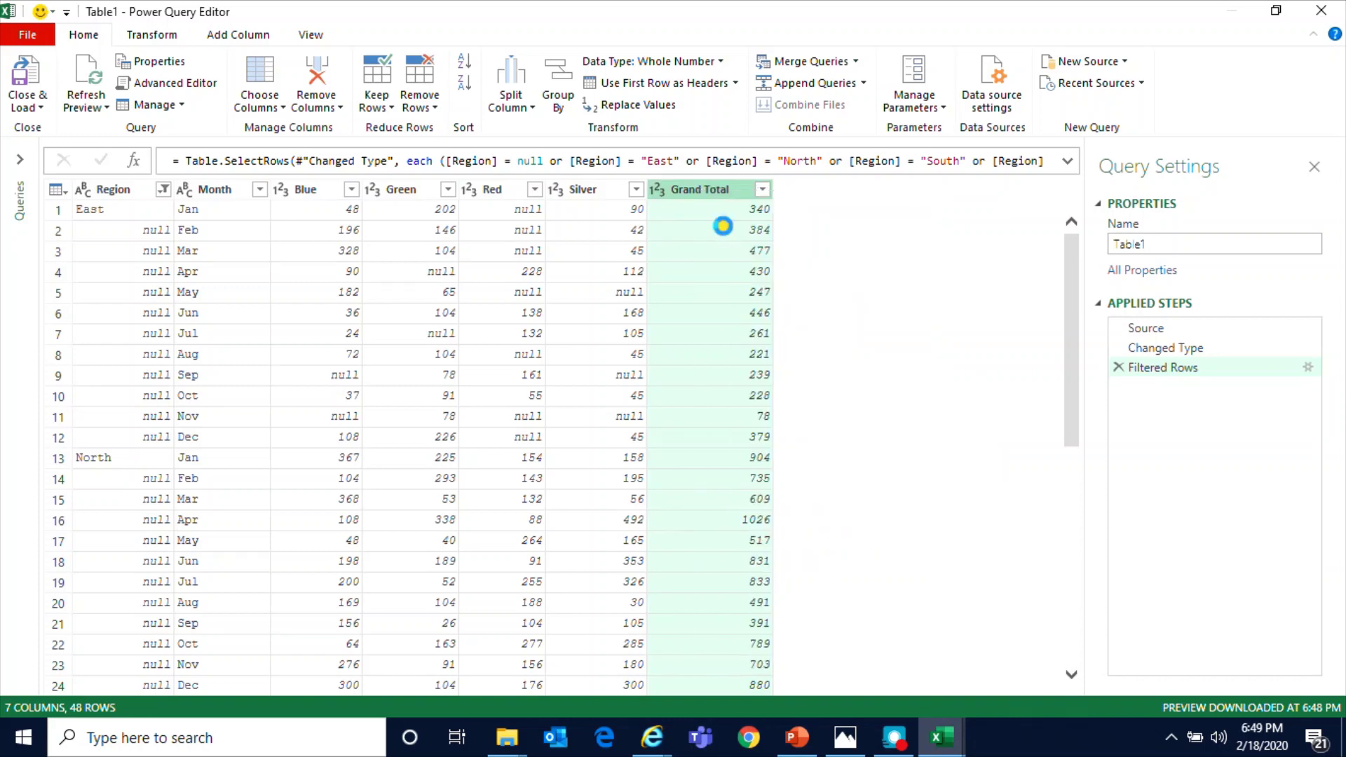
Inspect the null Region cells from February to December beneath the East entry
{"action": "left_click", "coordinate": [447, 336]}
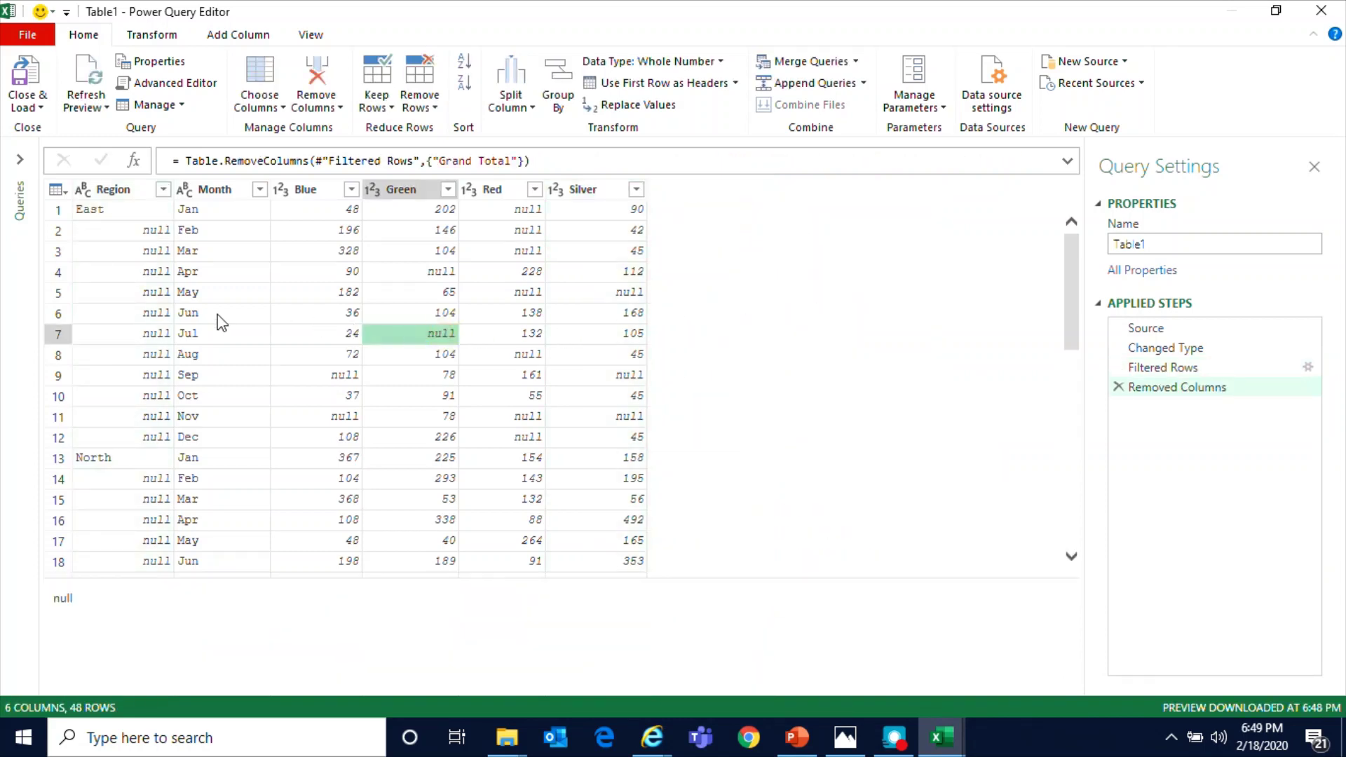
{"action": "left_click", "coordinate": [217, 317]}
{"action": "left_click", "coordinate": [788, 340]}
{"action": "left_click", "coordinate": [408, 335]}
{"action": "left_click", "coordinate": [140, 236]}
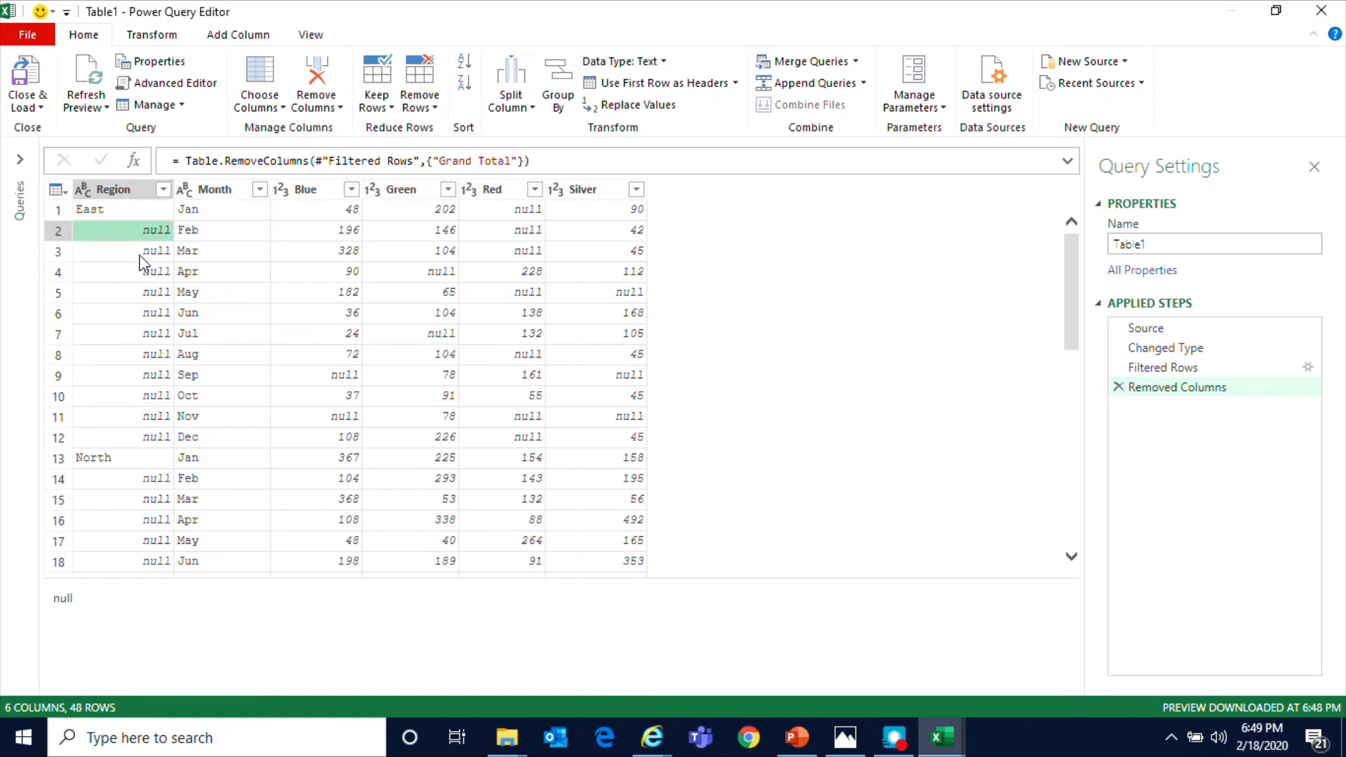
{"action": "left_click", "coordinate": [149, 271]}
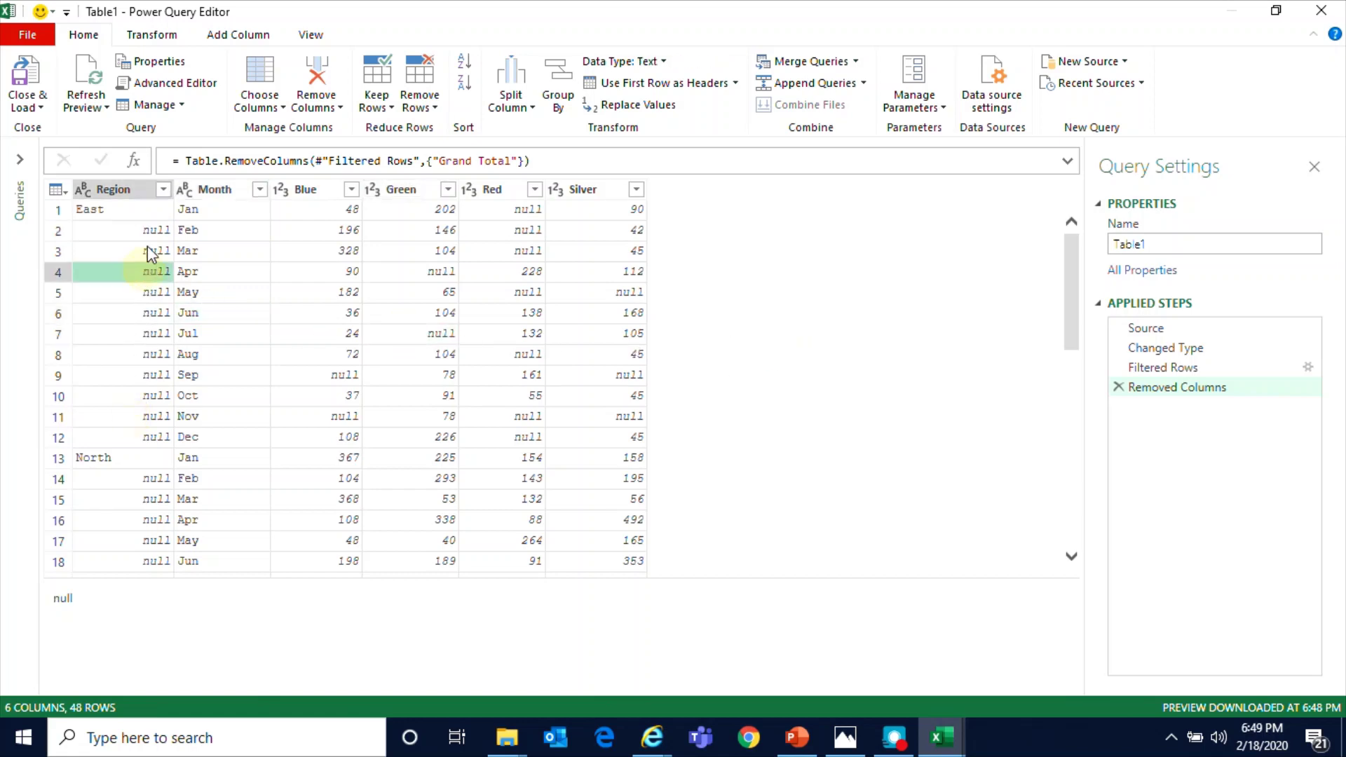
{"action": "left_click", "coordinate": [151, 233]}
{"action": "left_click", "coordinate": [149, 252]}
{"action": "left_click", "coordinate": [146, 273]}
{"action": "left_click", "coordinate": [146, 295]}
{"action": "left_click", "coordinate": [143, 315]}
{"action": "left_click", "coordinate": [137, 336]}
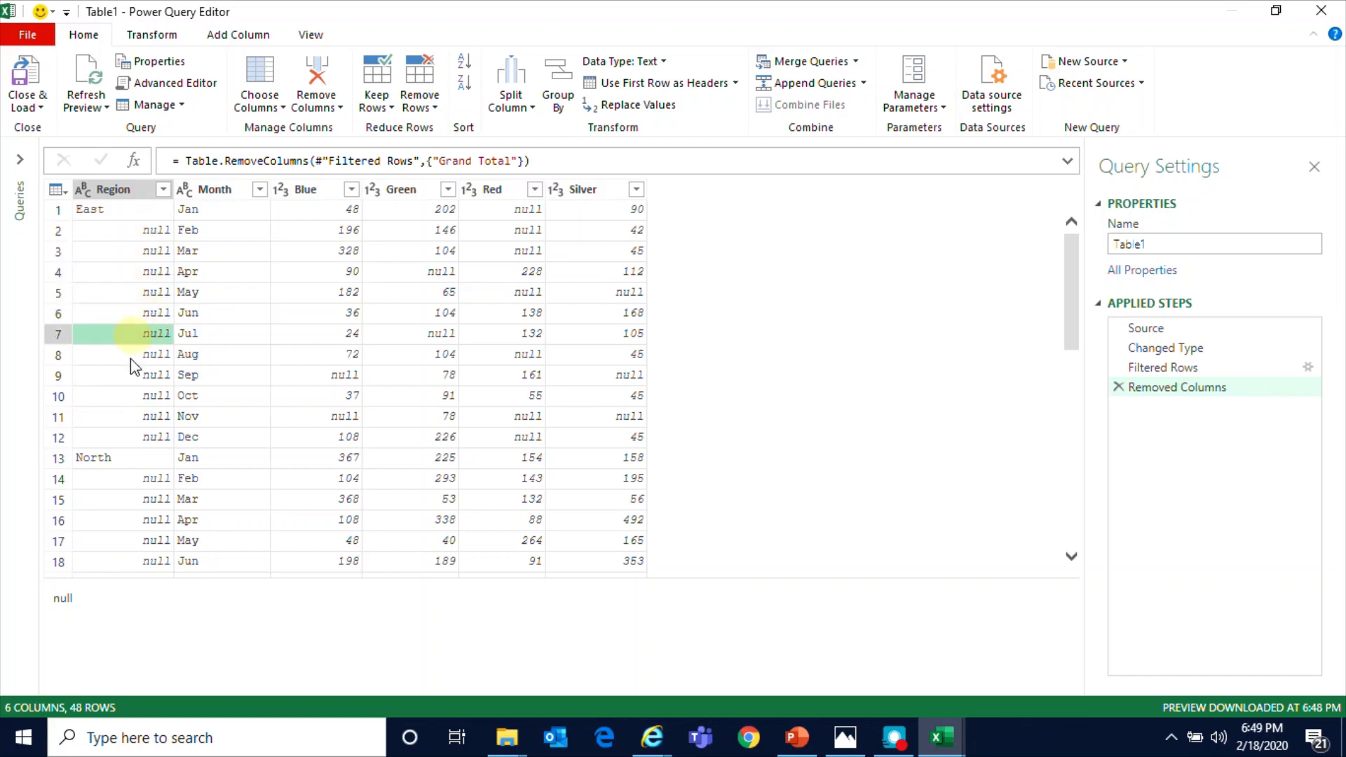
{"action": "left_click", "coordinate": [134, 355]}
{"action": "left_click", "coordinate": [132, 378]}
{"action": "left_click", "coordinate": [131, 398]}
{"action": "left_click", "coordinate": [130, 418]}
{"action": "left_click", "coordinate": [128, 436]}
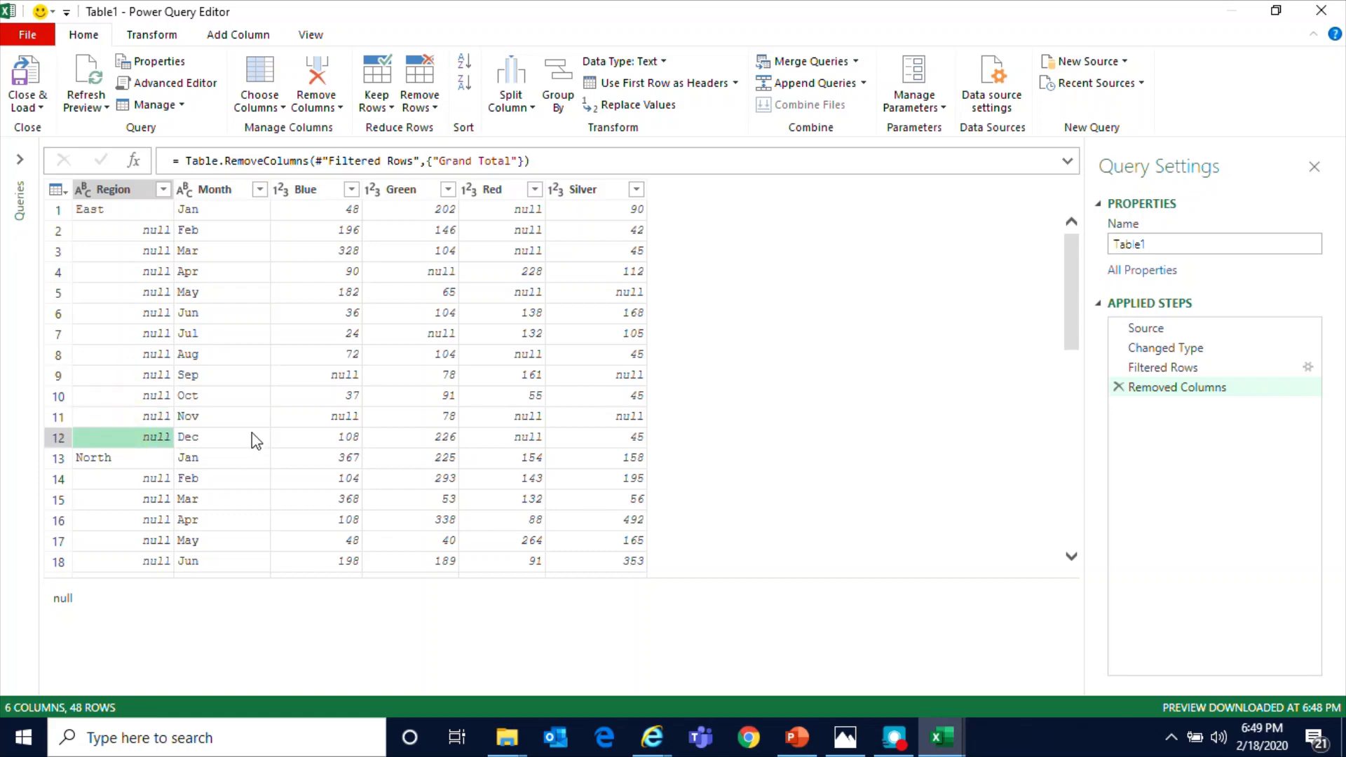
{"action": "left_click", "coordinate": [109, 211]}
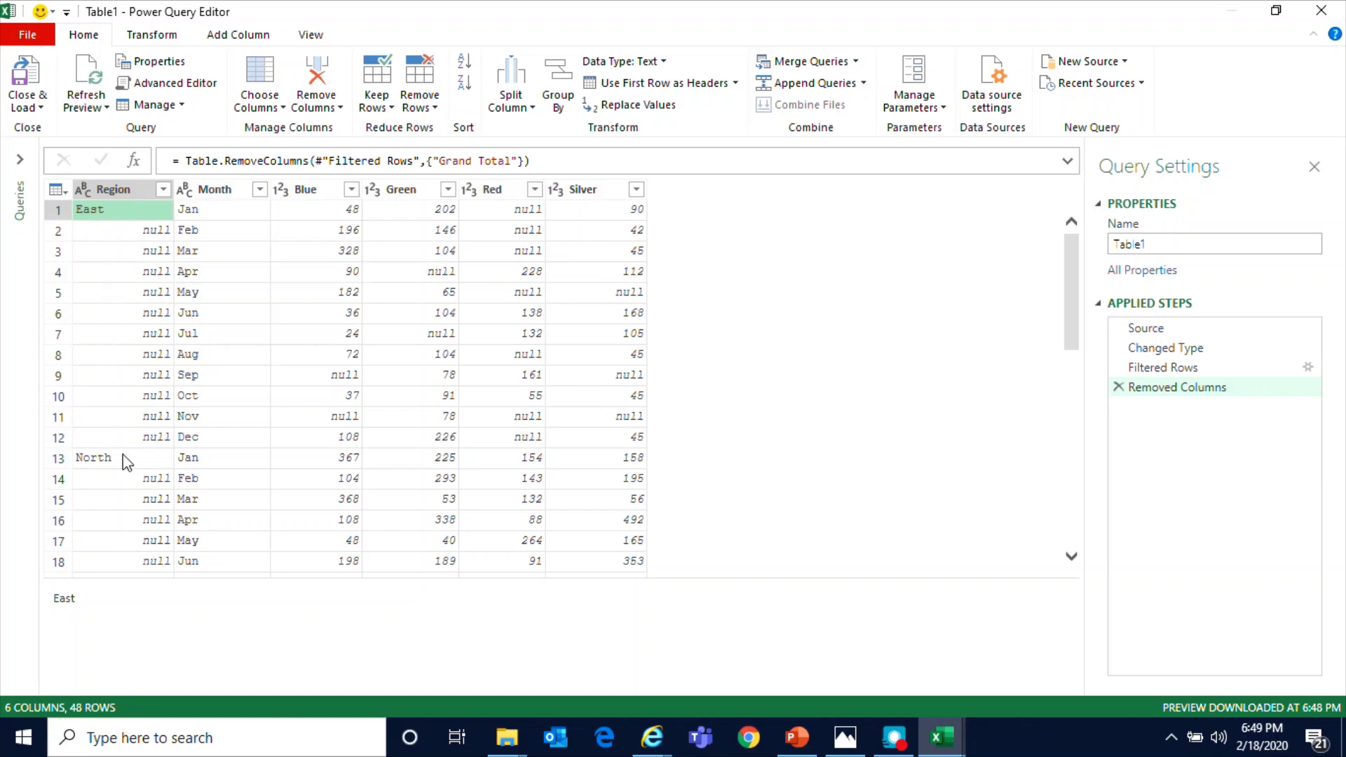
Fill the Region column downward so each null cell takes the region name above it
{"action": "scroll", "coordinate": [126, 434], "scroll_direction": "down", "scroll_amount": 4}
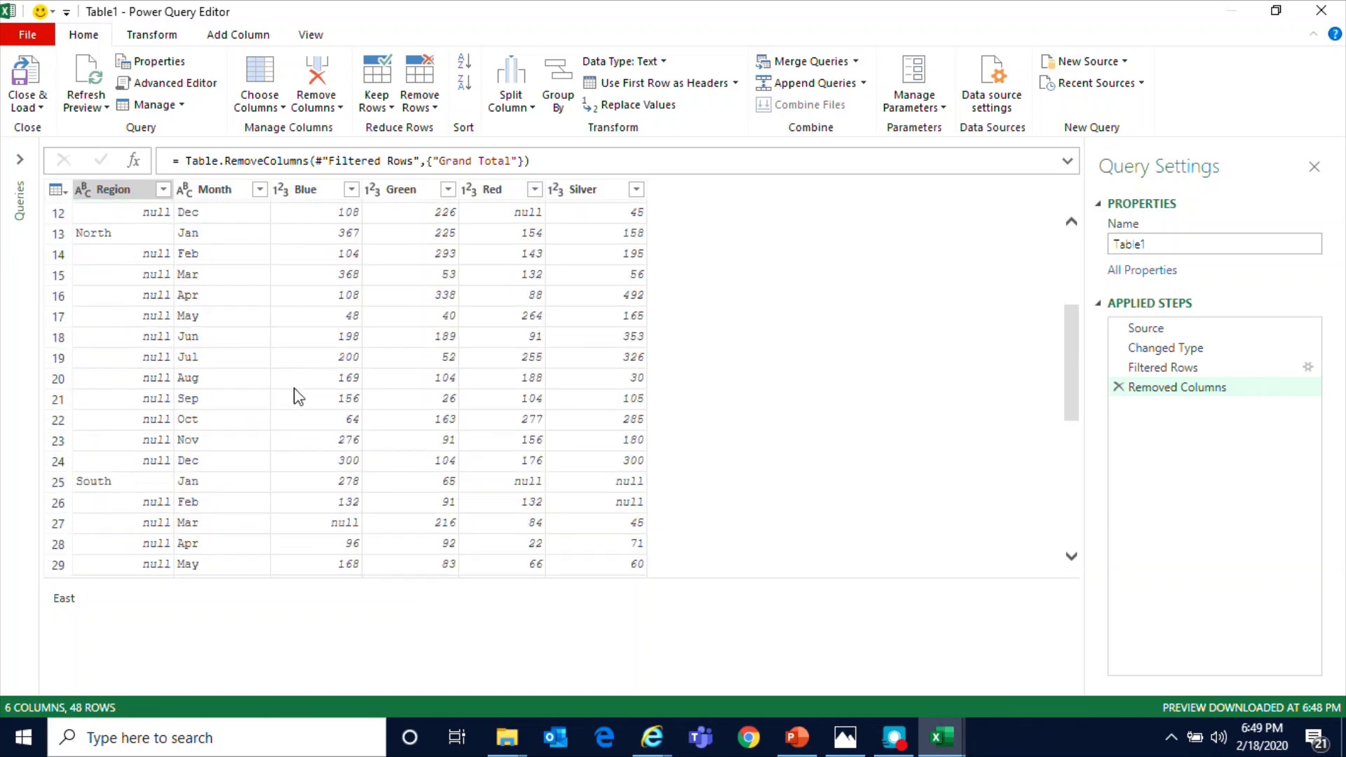
{"action": "scroll", "coordinate": [300, 397], "scroll_direction": "up", "scroll_amount": 4}
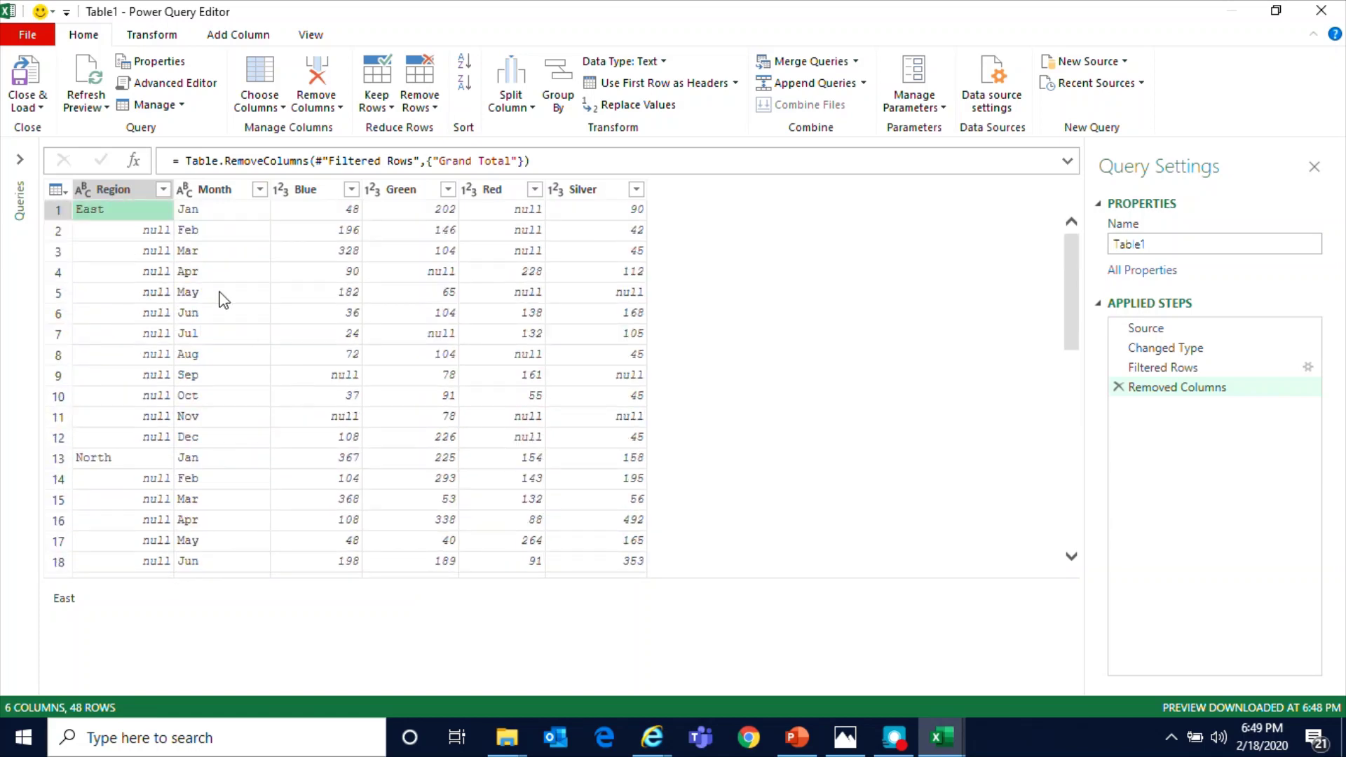
{"action": "left_click", "coordinate": [118, 191]}
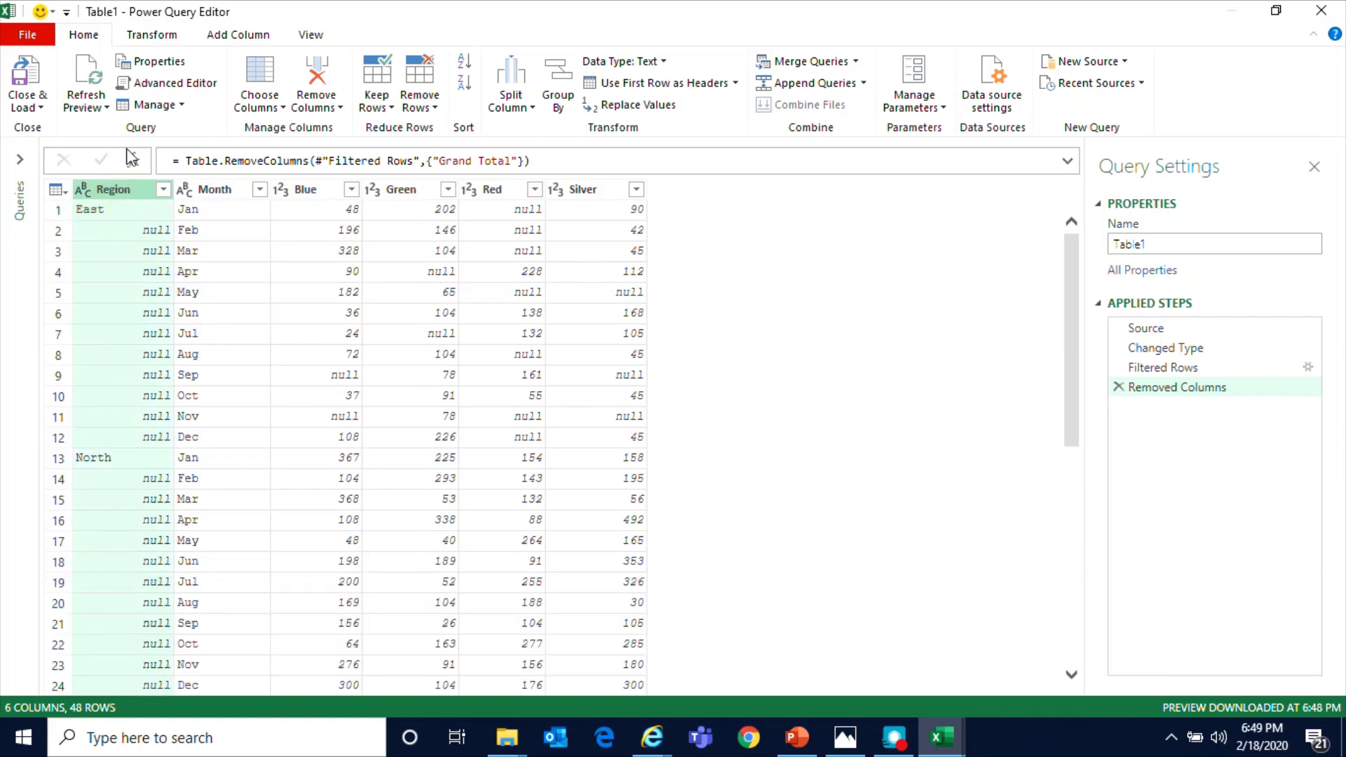
{"action": "left_click", "coordinate": [152, 35]}
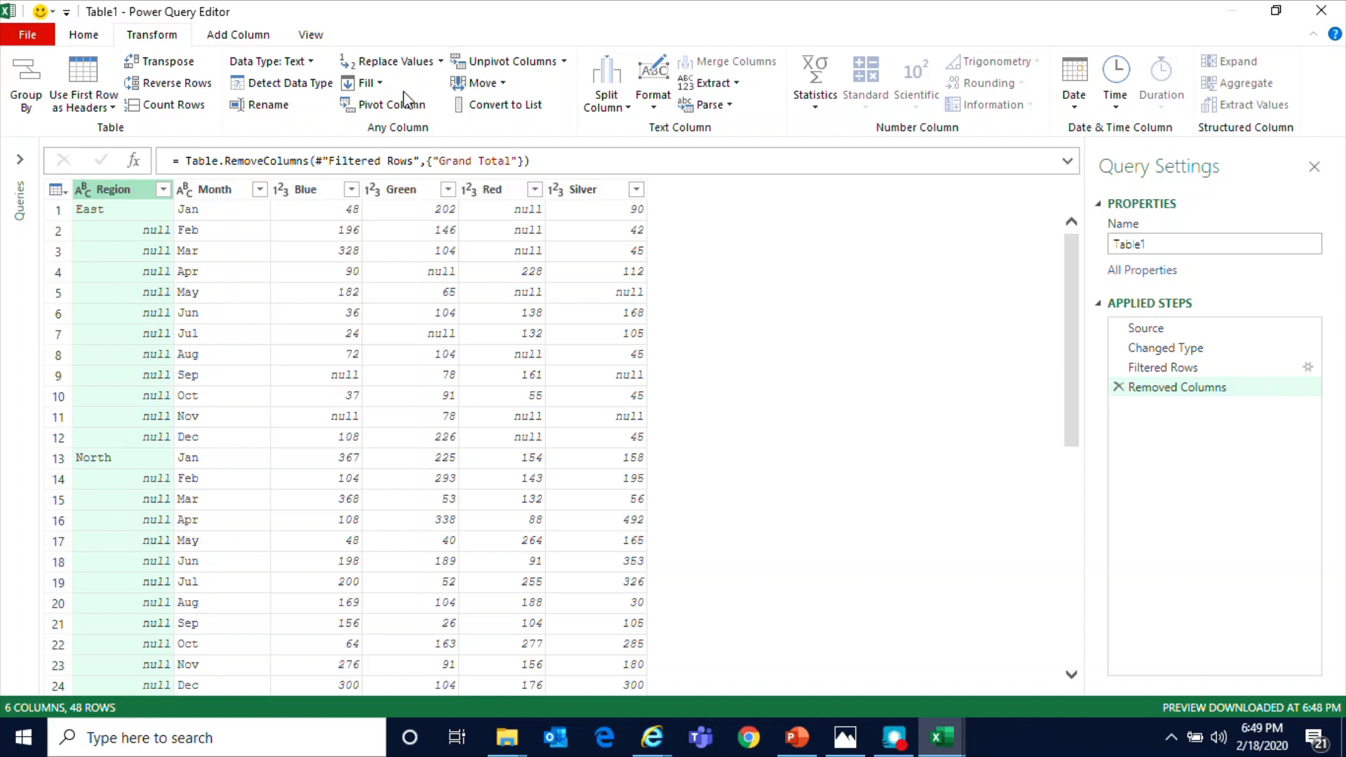
{"action": "left_click", "coordinate": [381, 83]}
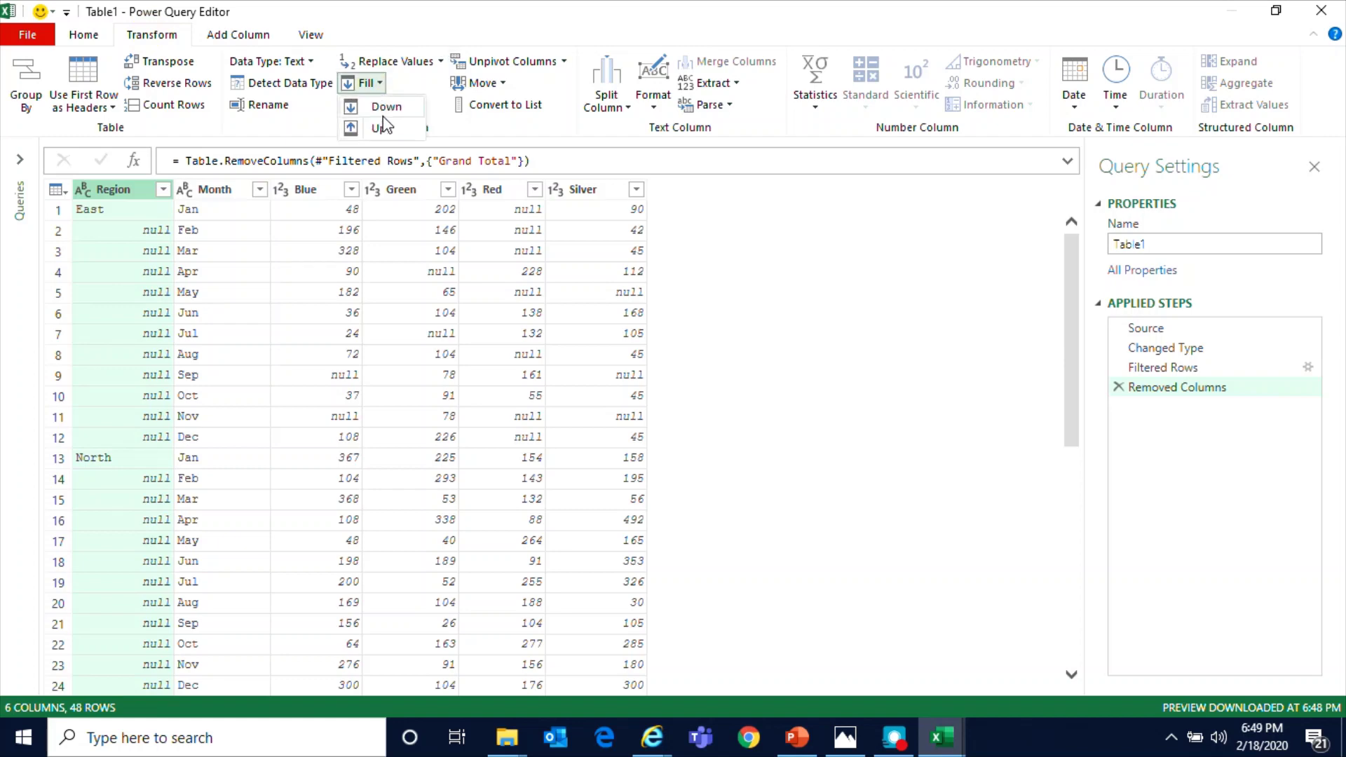
{"action": "left_click", "coordinate": [385, 109]}
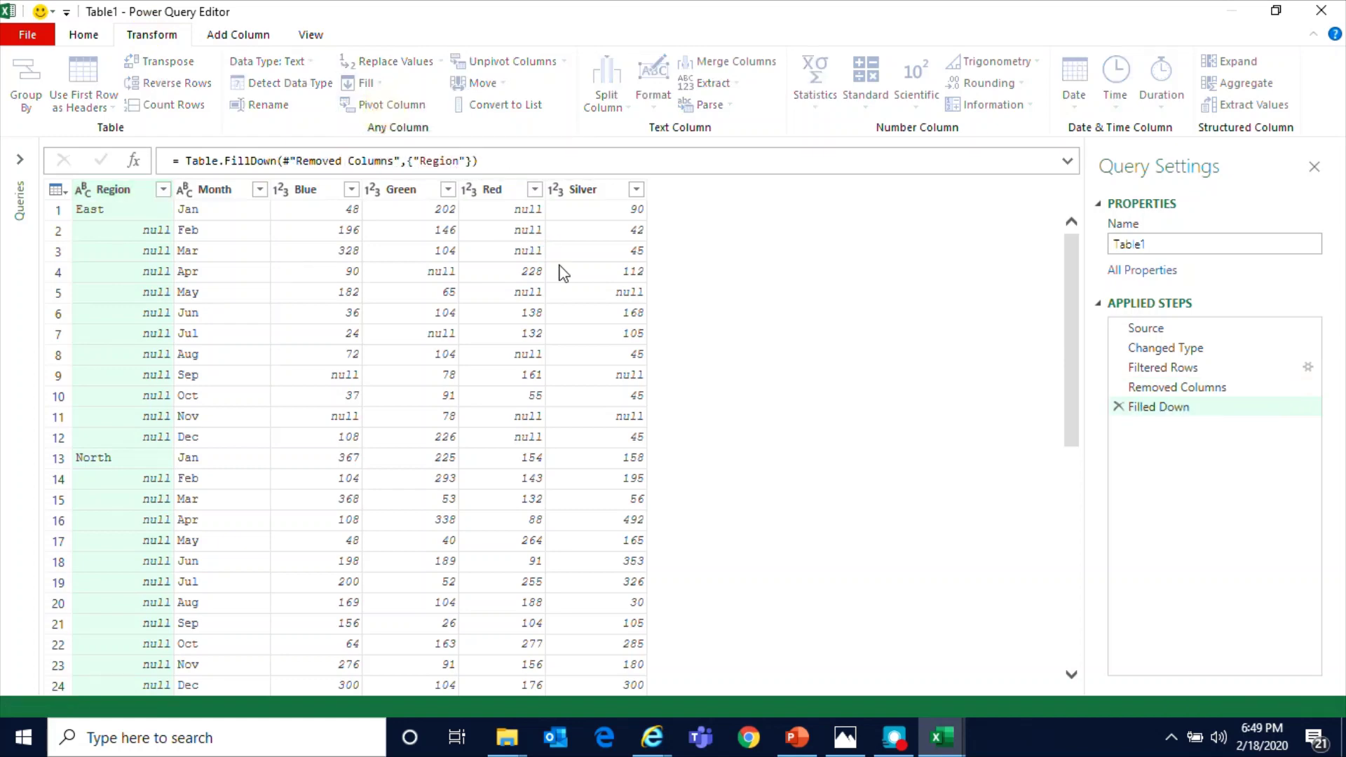
Check the filled Region values across the East, North, South and West rows
{"action": "scroll", "coordinate": [184, 375], "scroll_direction": "down", "scroll_amount": 2}
{"action": "scroll", "coordinate": [161, 295], "scroll_direction": "up", "scroll_amount": 2}
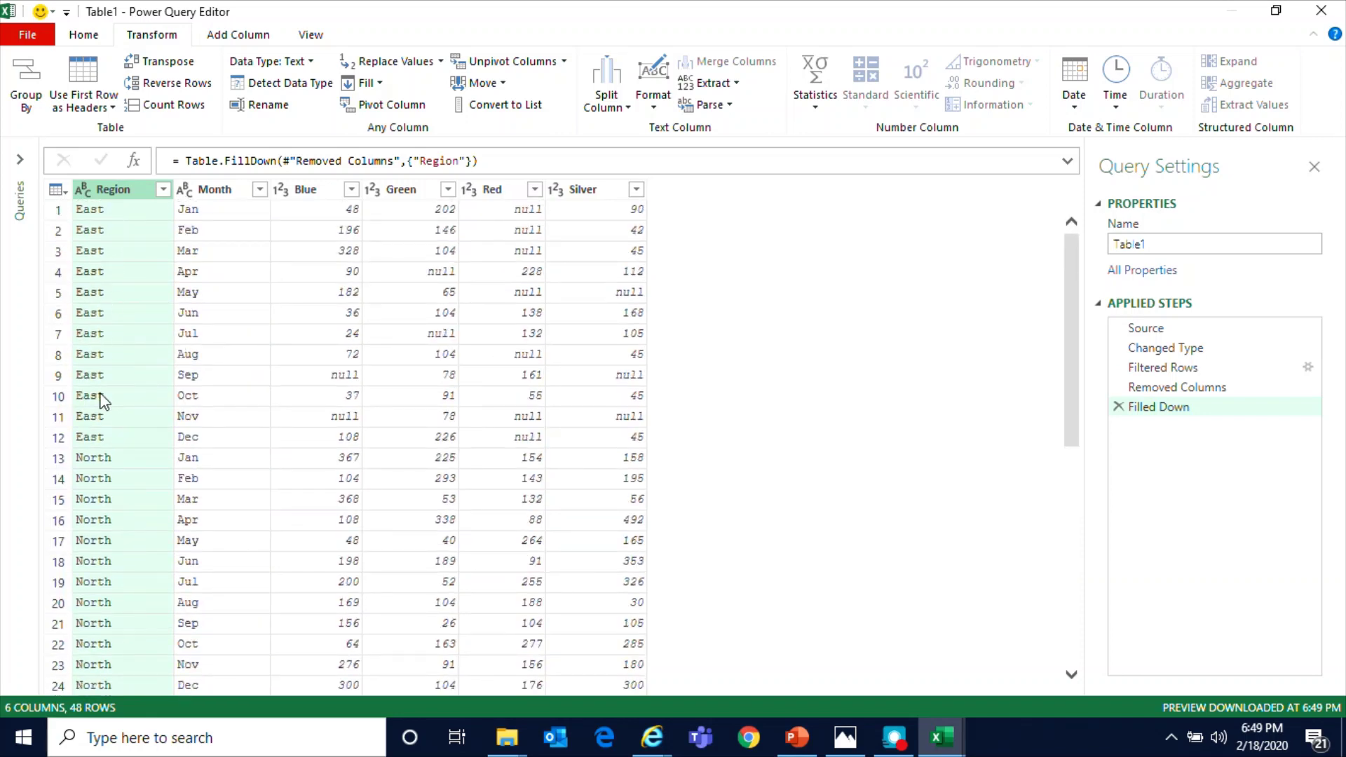
{"action": "scroll", "coordinate": [150, 410], "scroll_direction": "down", "scroll_amount": 2}
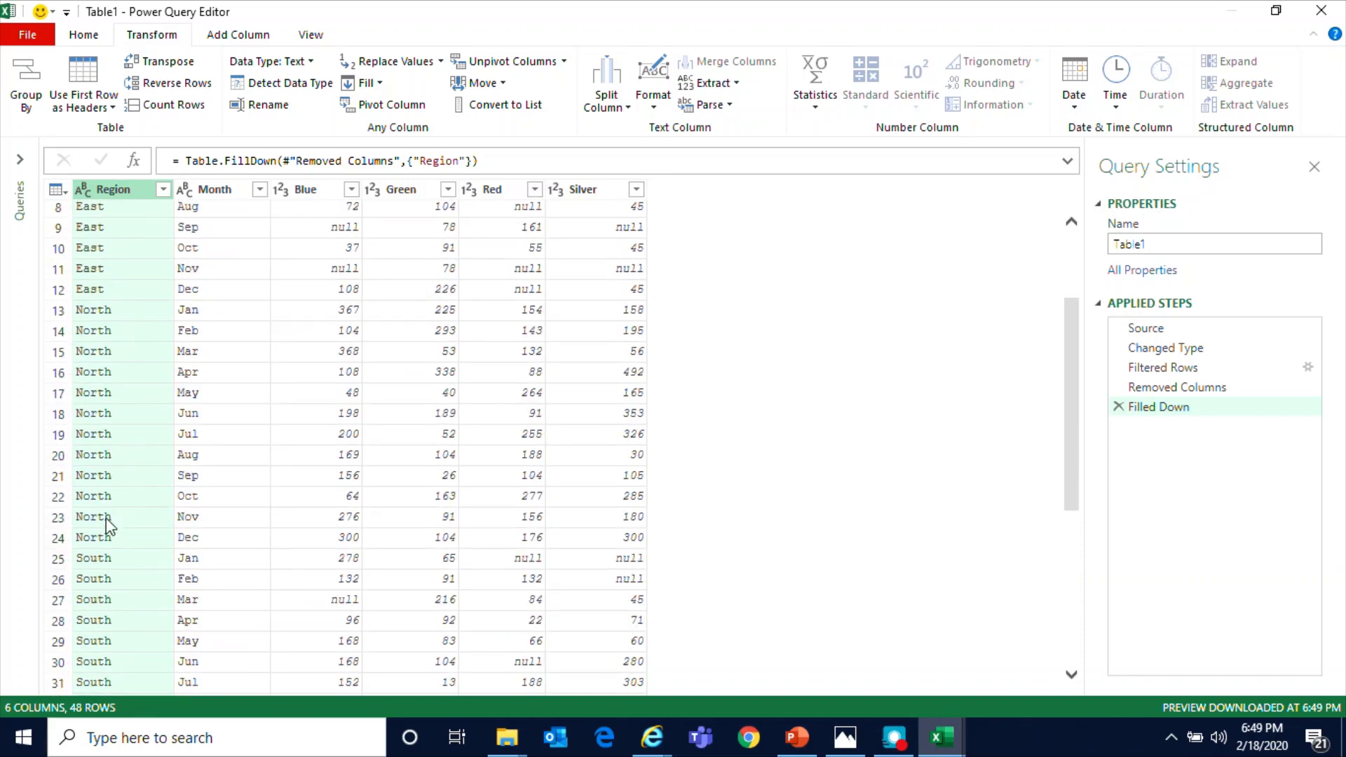
{"action": "scroll", "coordinate": [107, 506], "scroll_direction": "down", "scroll_amount": 1}
{"action": "scroll", "coordinate": [149, 575], "scroll_direction": "down", "scroll_amount": 3}
{"action": "scroll", "coordinate": [150, 594], "scroll_direction": "down", "scroll_amount": 1}
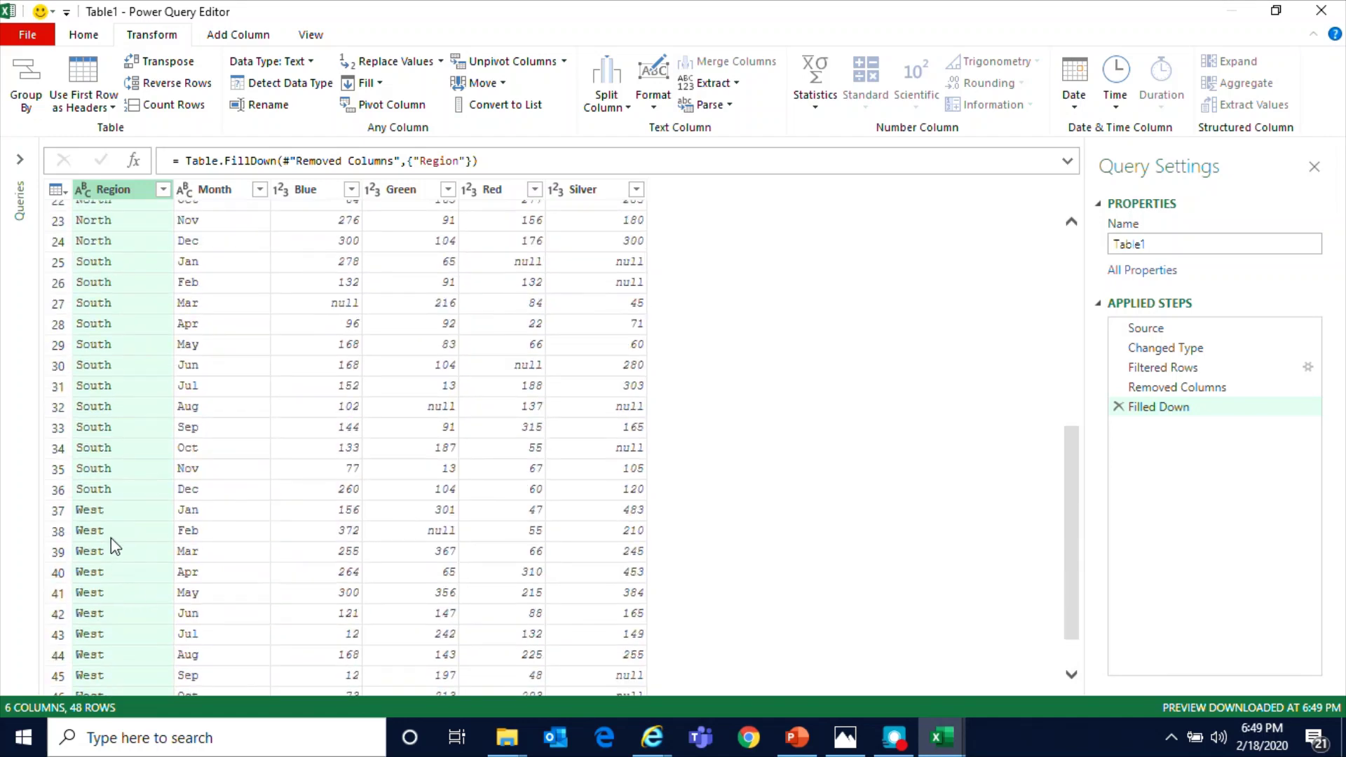
{"action": "scroll", "coordinate": [342, 482], "scroll_direction": "up", "scroll_amount": 7}
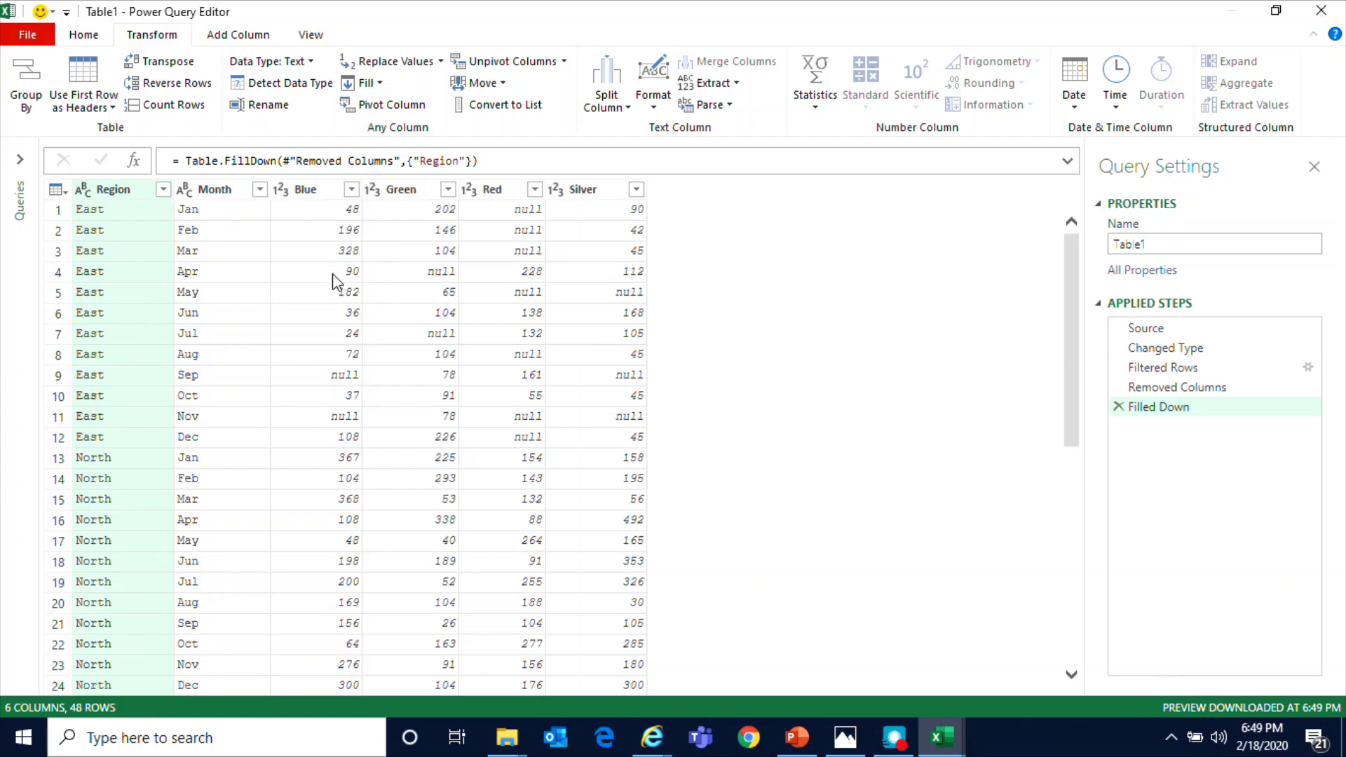
Inspect the null cells in the Blue, Green, Red and Silver columns of the East rows
{"action": "left_click", "coordinate": [313, 190]}
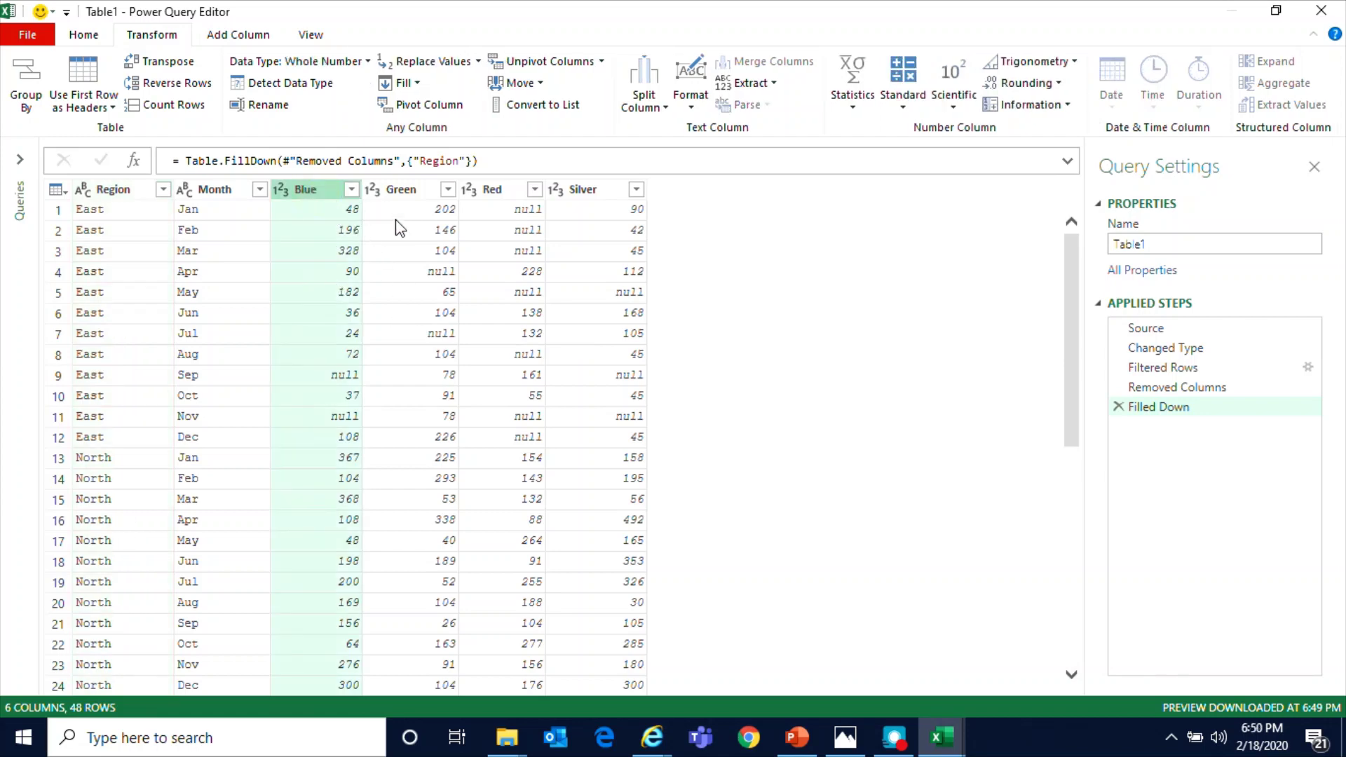
{"action": "left_click", "coordinate": [342, 377]}
{"action": "left_click", "coordinate": [439, 273]}
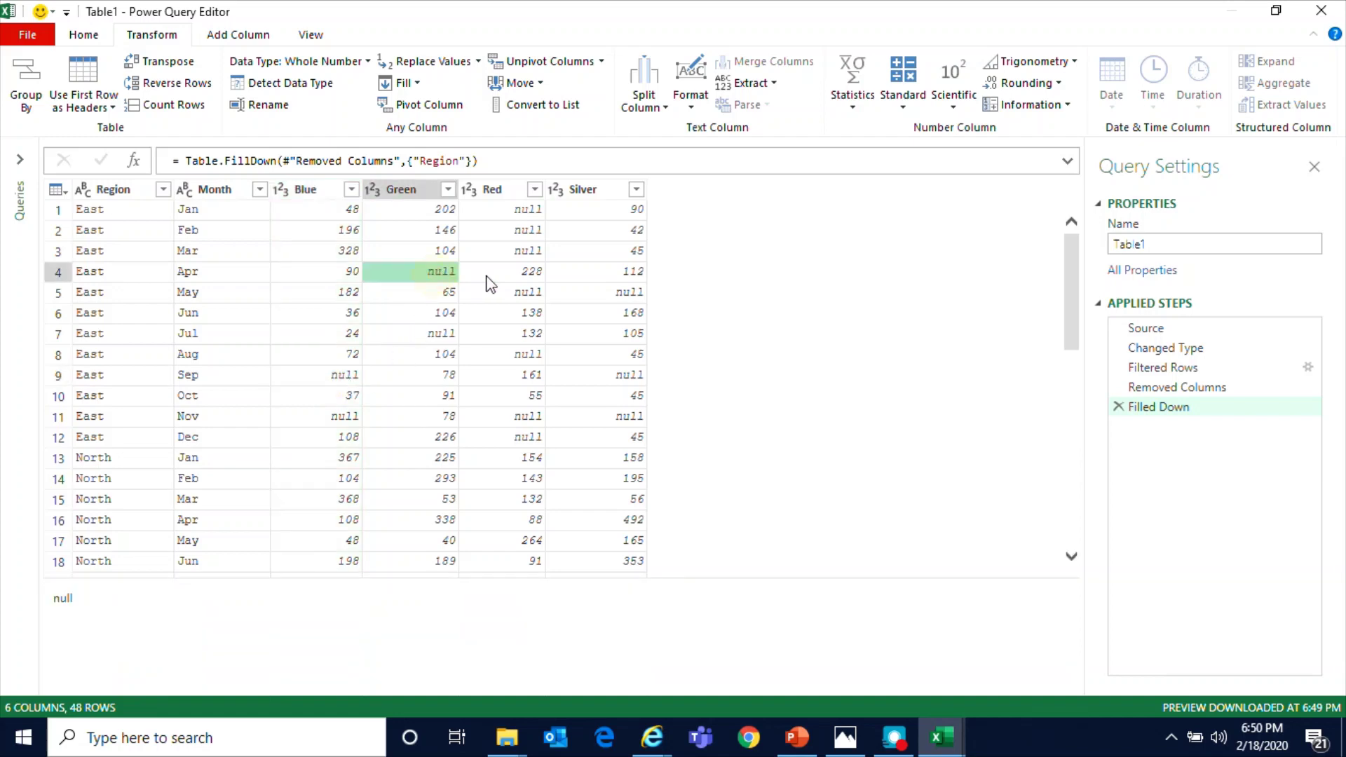
{"action": "left_click", "coordinate": [517, 250]}
{"action": "left_click", "coordinate": [517, 230]}
{"action": "left_click", "coordinate": [522, 209]}
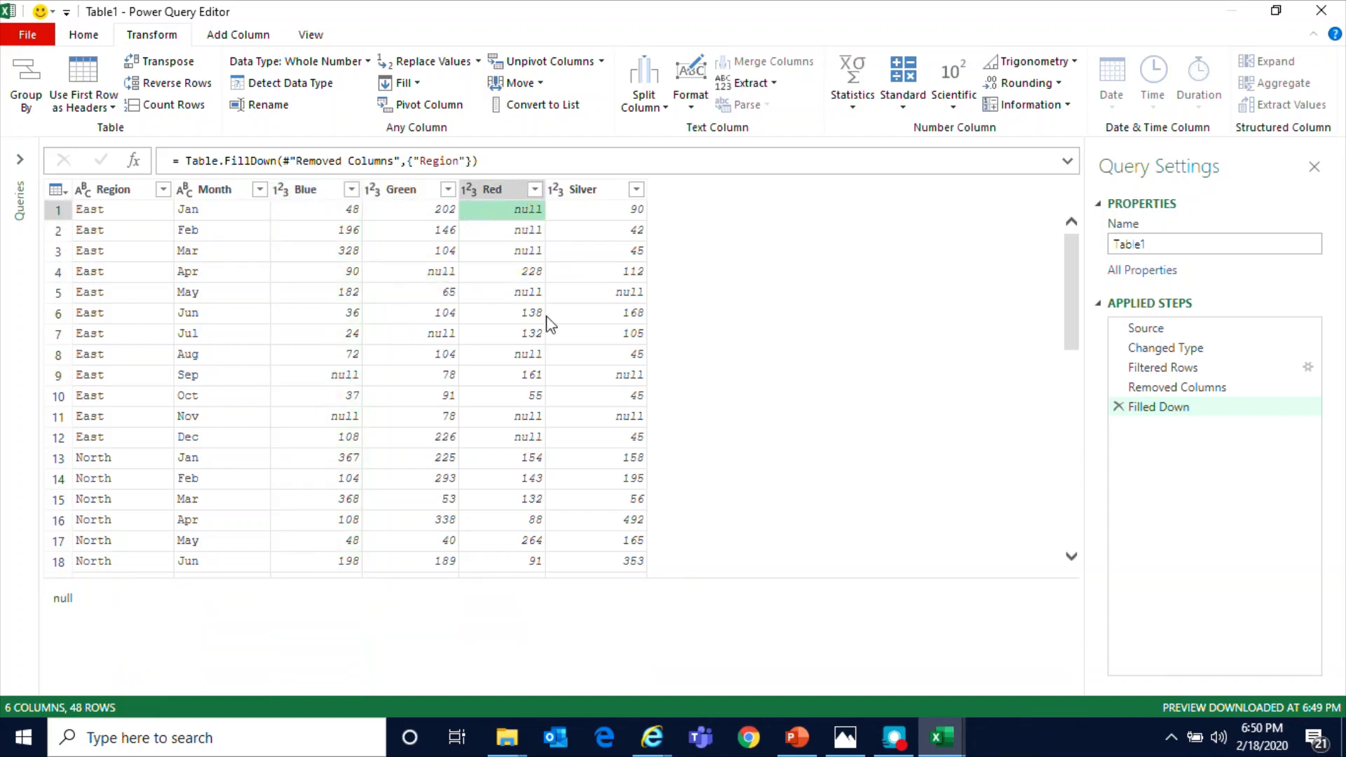
{"action": "left_click", "coordinate": [507, 416]}
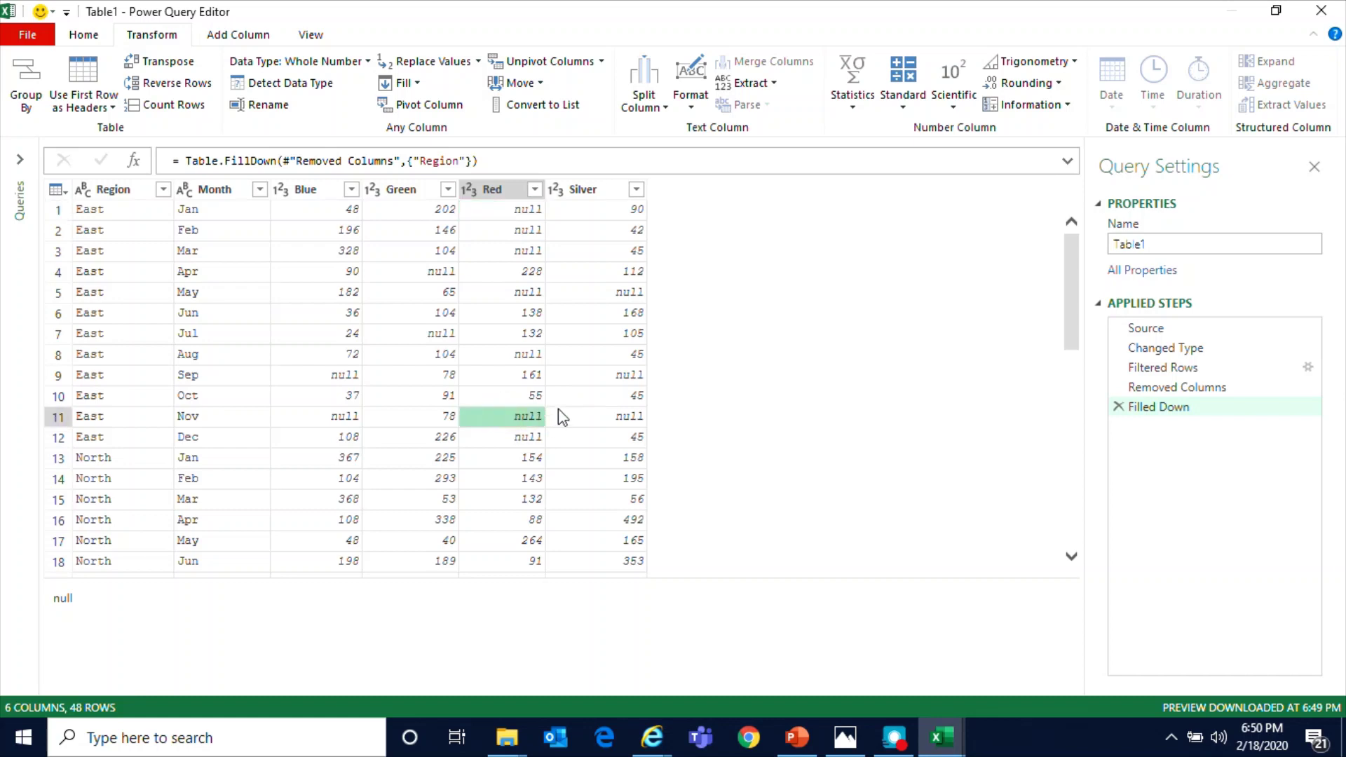
{"action": "left_click", "coordinate": [329, 374]}
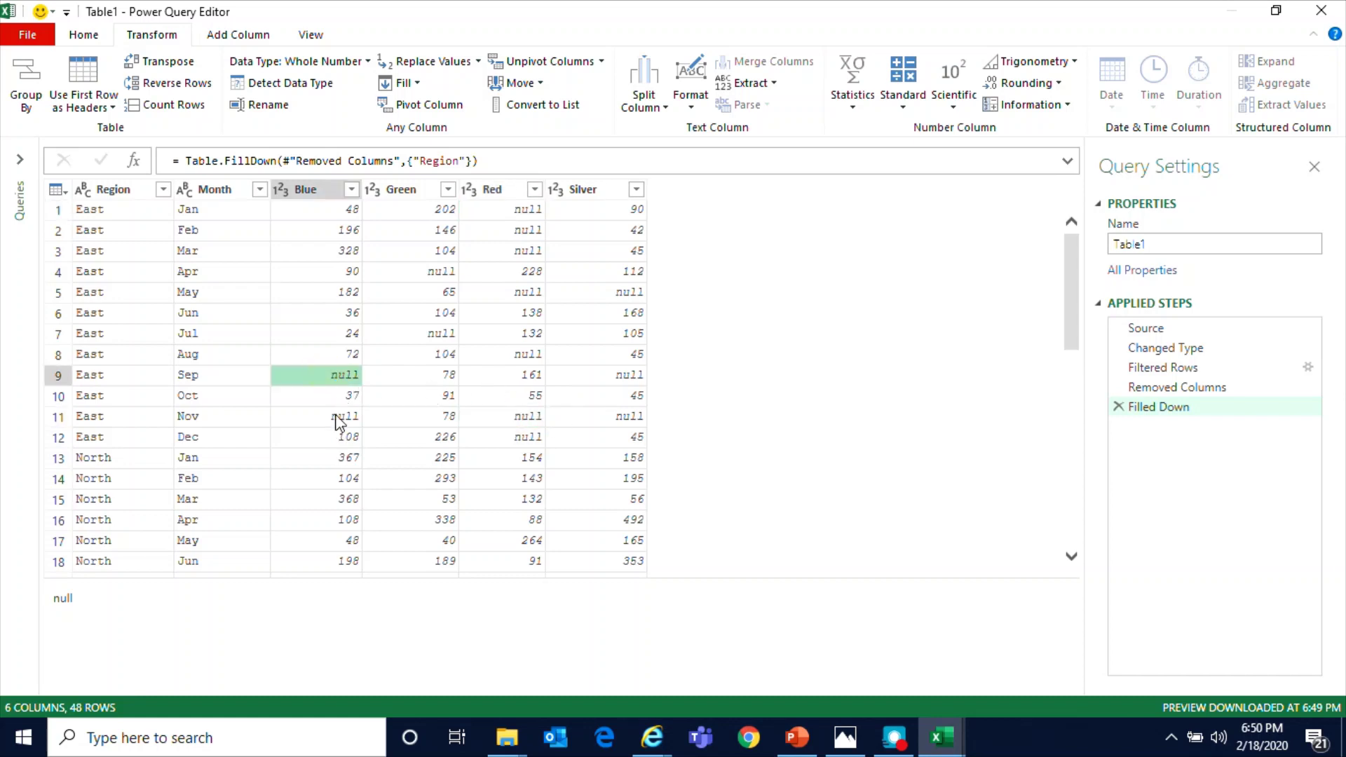
{"action": "left_click", "coordinate": [338, 418]}
{"action": "left_click", "coordinate": [518, 421]}
{"action": "left_click", "coordinate": [606, 421]}
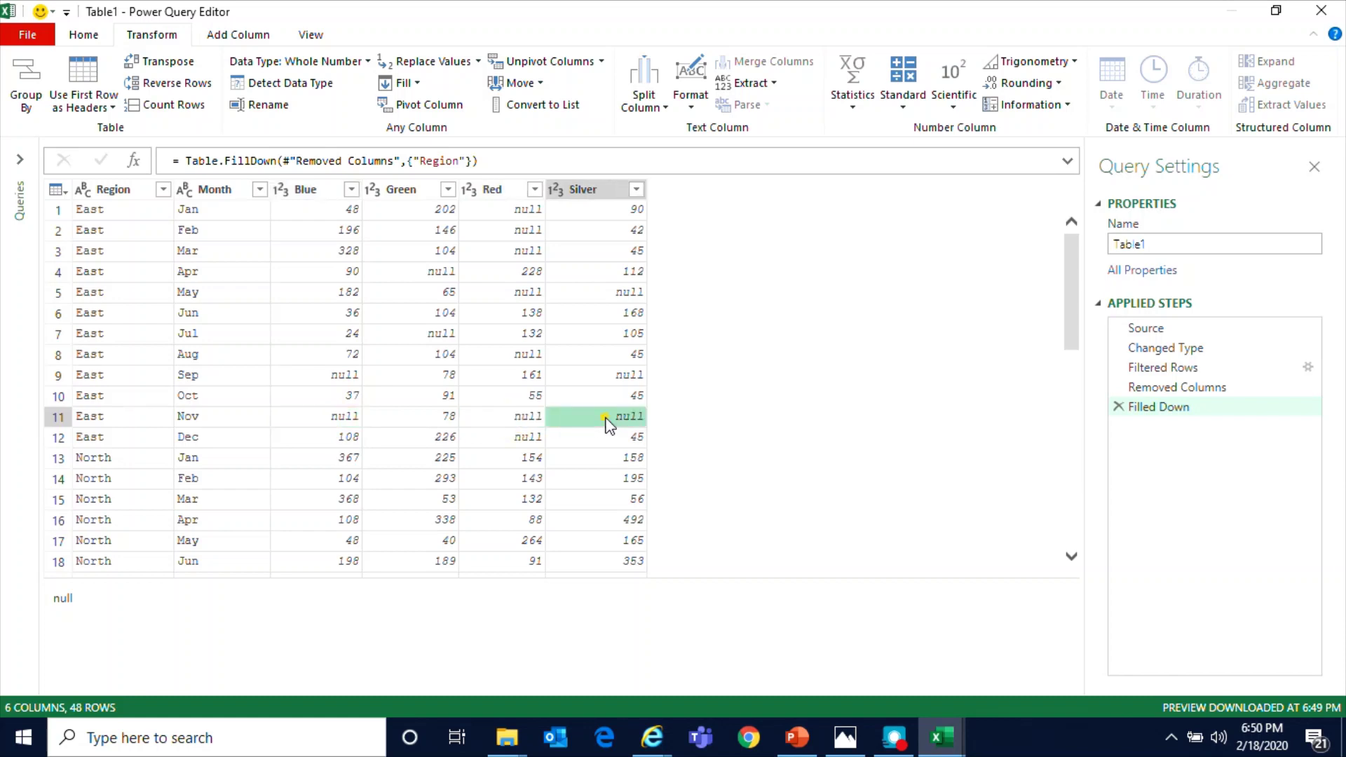
Replace null with 0 in the Blue, Green, Red and Silver columns and check the replaced cells
{"action": "left_click", "coordinate": [318, 192]}
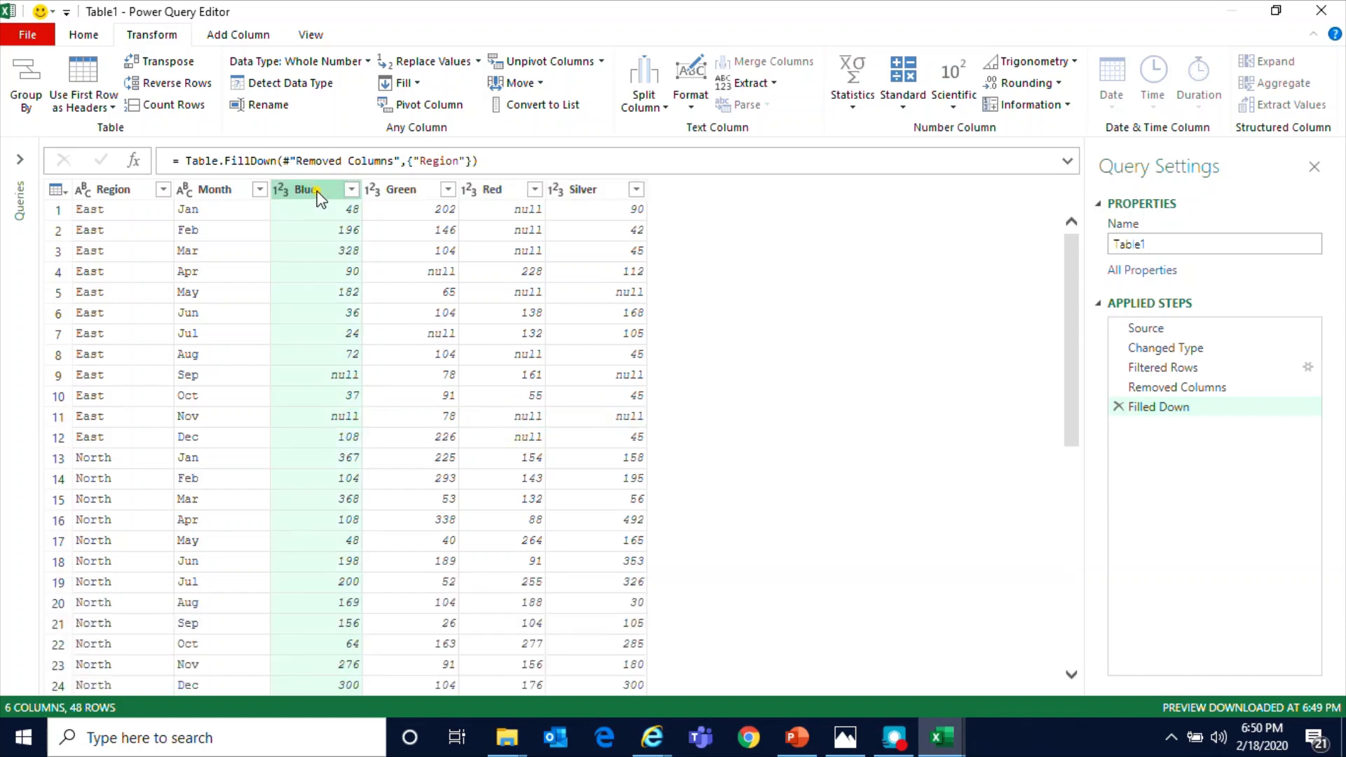
{"action": "left_click", "coordinate": [406, 191], "text": "ctrl"}
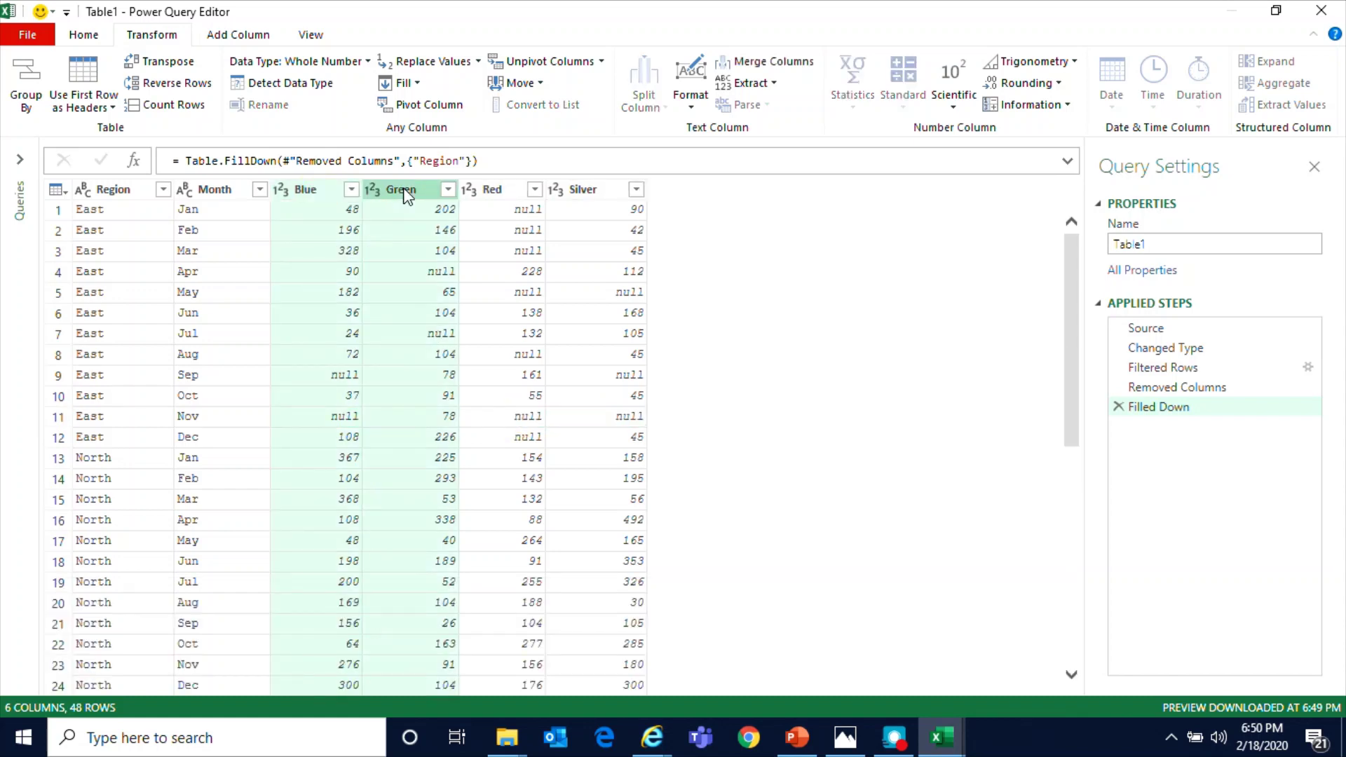
{"action": "left_click", "coordinate": [492, 190], "text": "ctrl"}
{"action": "left_click", "coordinate": [592, 194], "text": "ctrl"}
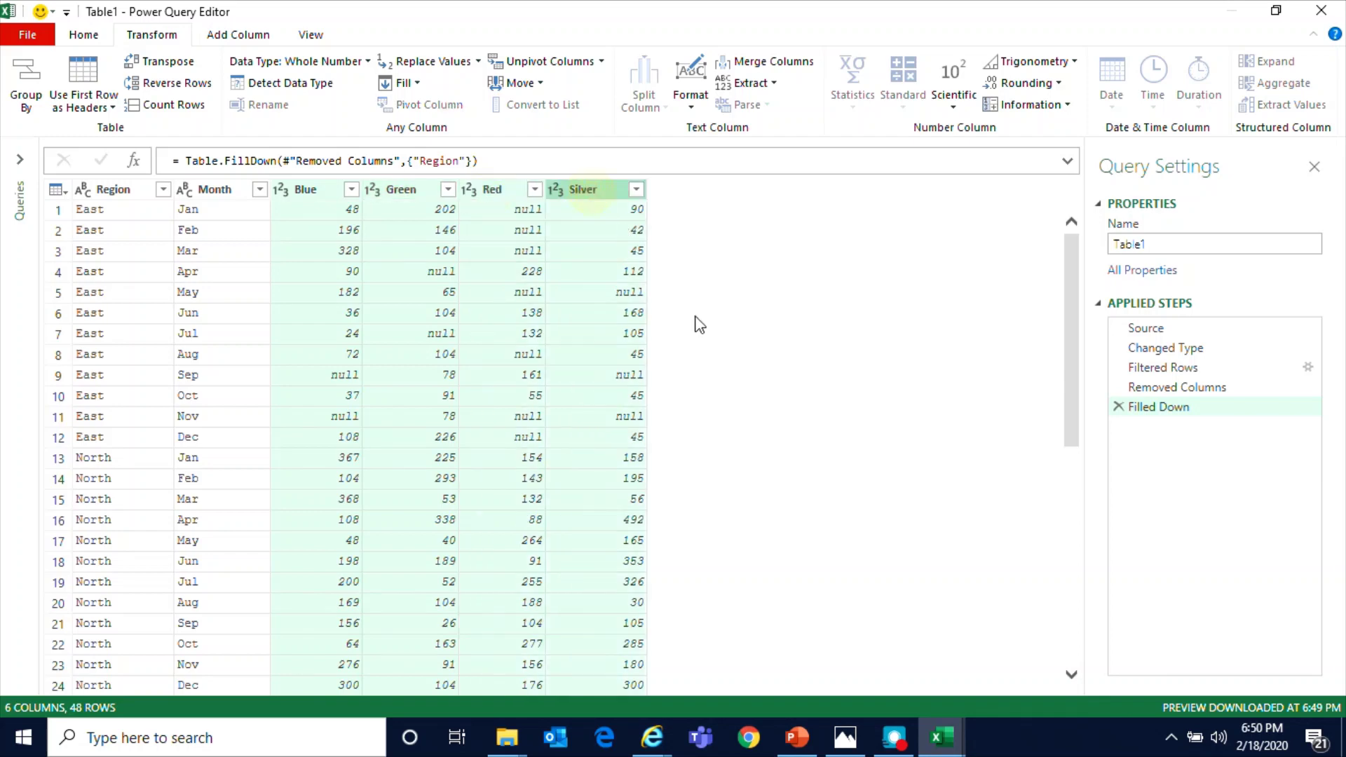
{"action": "left_click", "coordinate": [424, 62]}
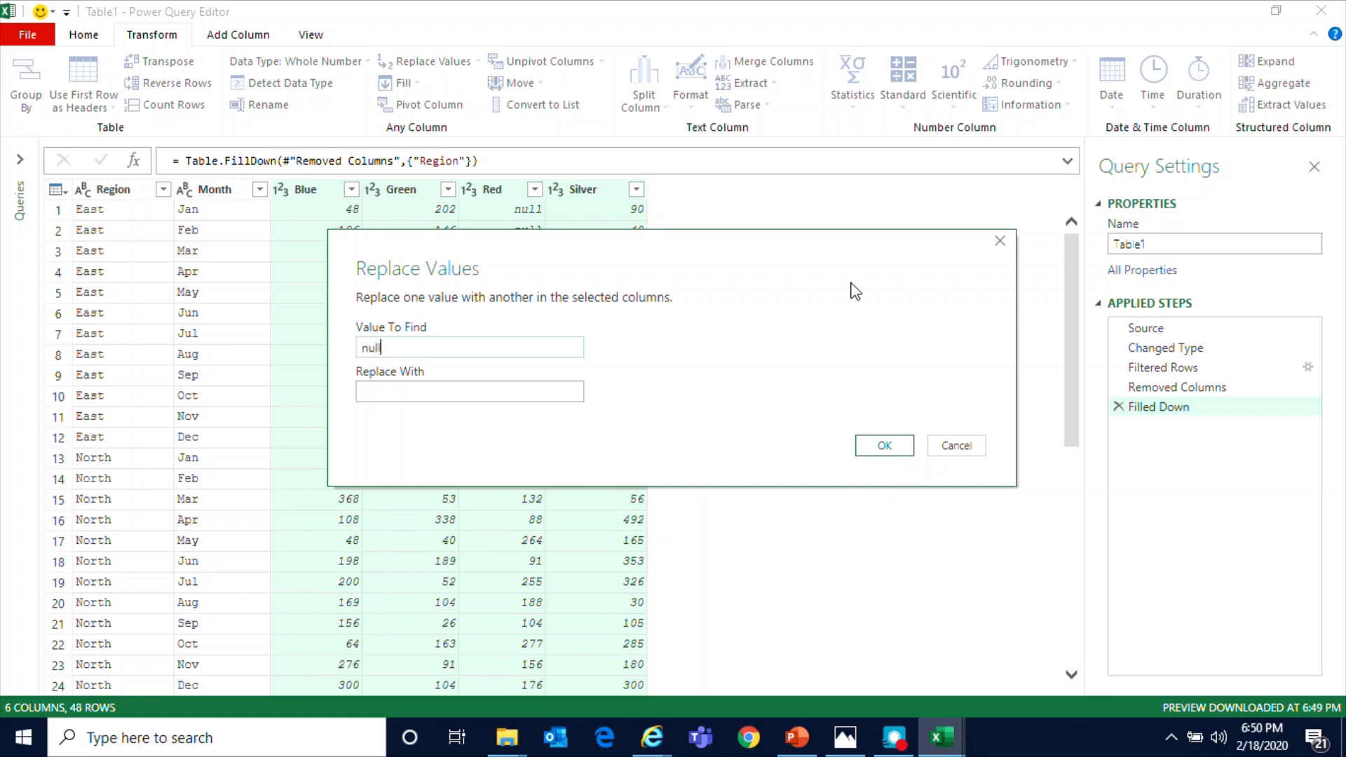
{"action": "left_click", "coordinate": [415, 394]}
{"action": "left_click", "coordinate": [891, 449]}
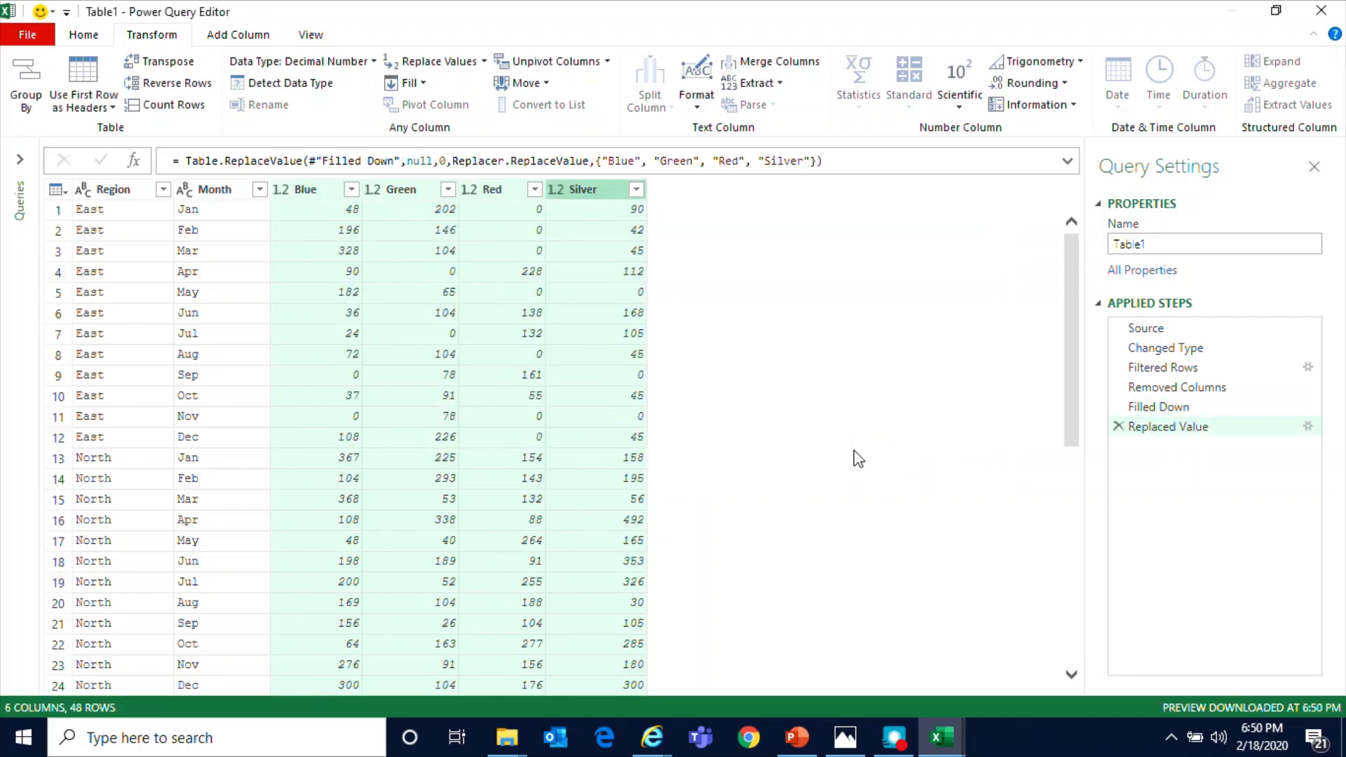
{"action": "left_click", "coordinate": [608, 376]}
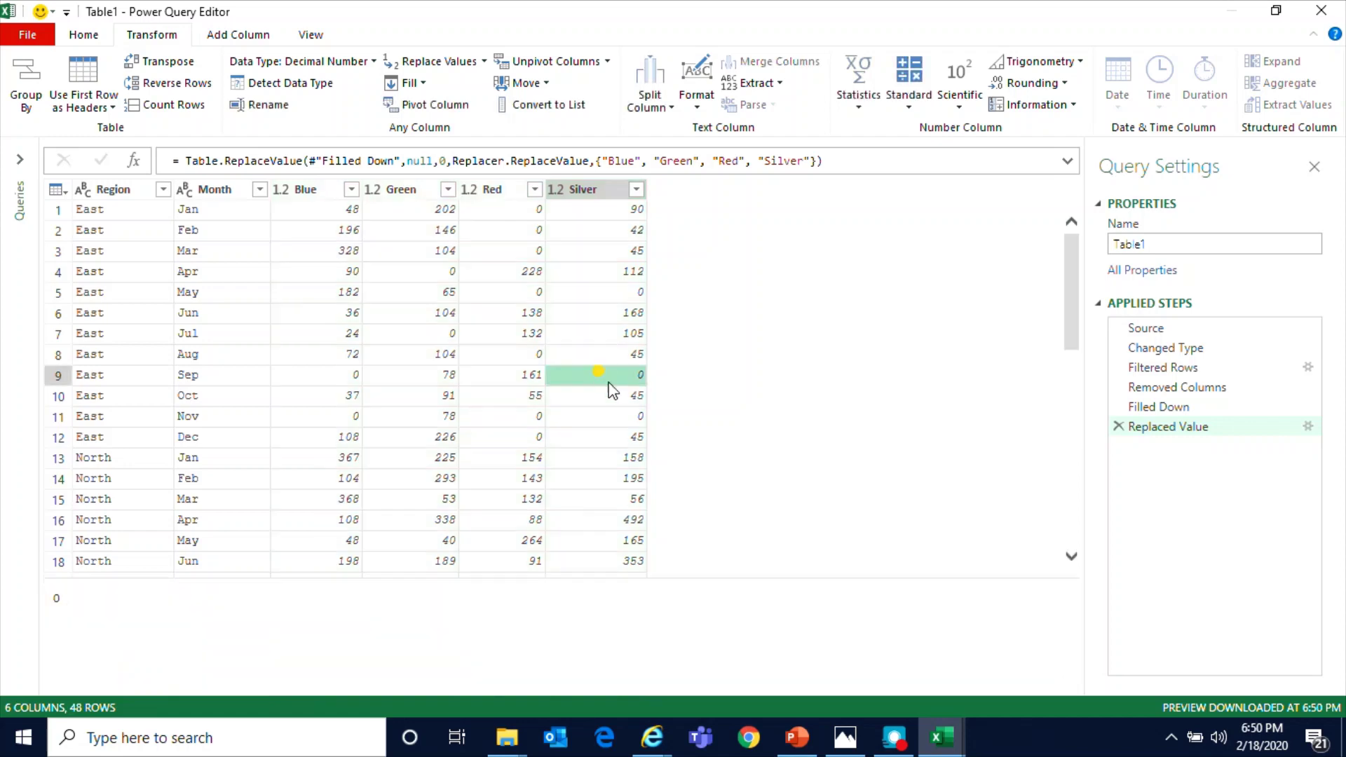
{"action": "left_click_drag", "start_coordinate": [1072, 329], "coordinate": [1059, 280]}
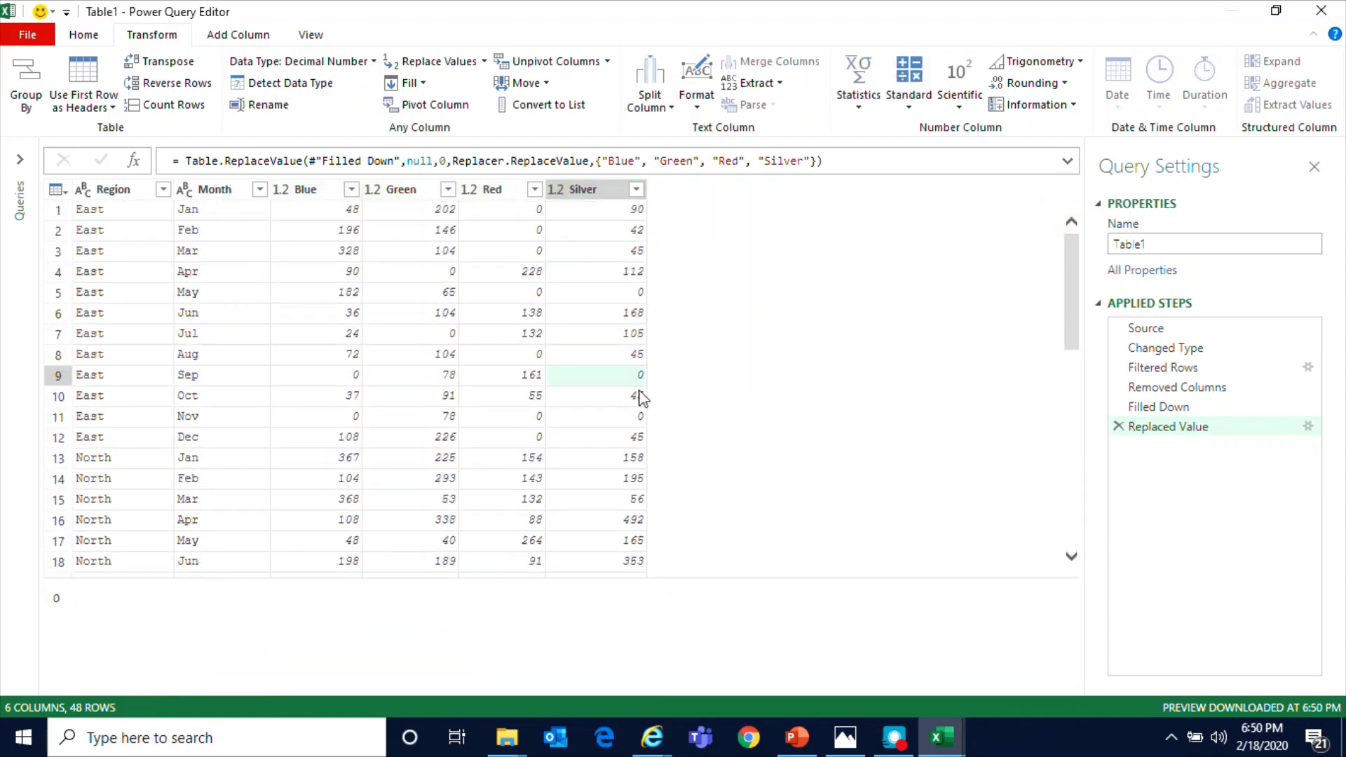
Unpivot all columns other than Region and Month into attribute-value pairs
{"action": "left_click", "coordinate": [114, 209]}
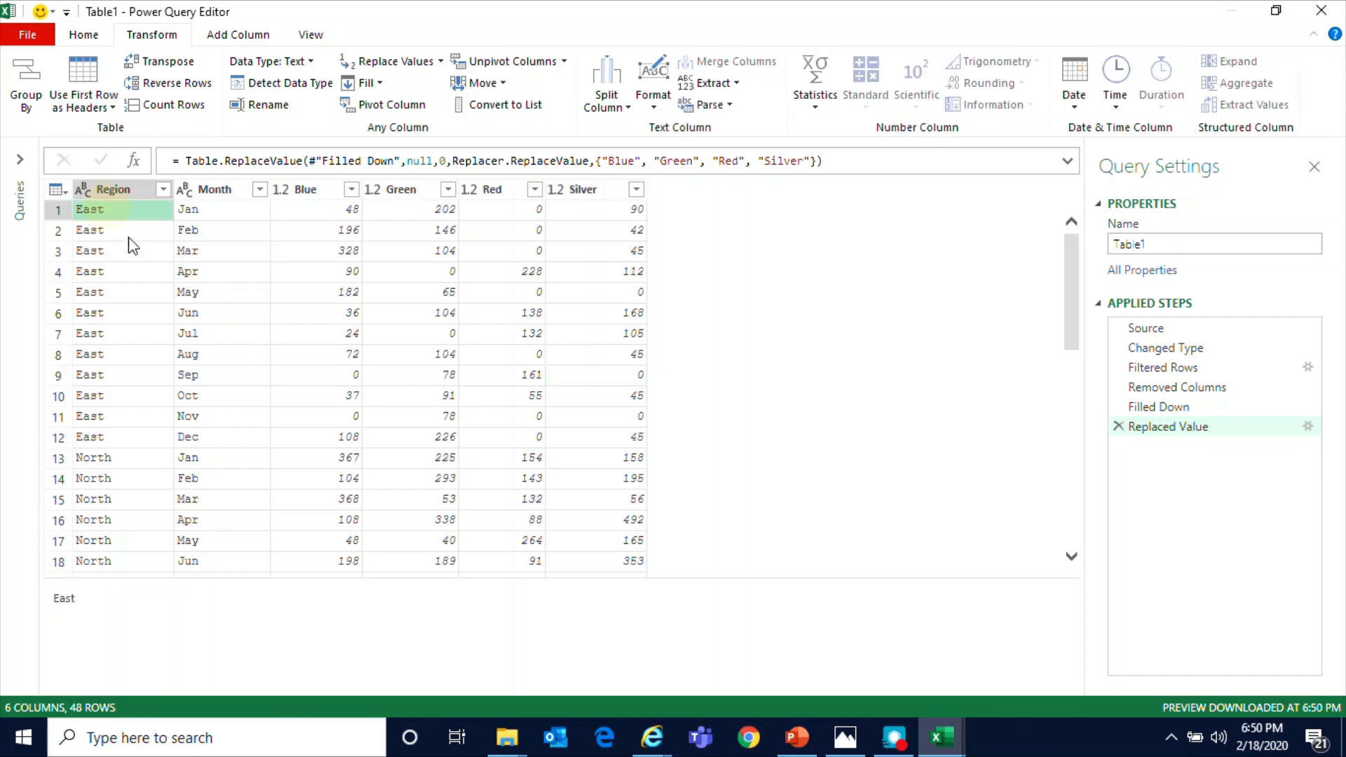
{"action": "left_click", "coordinate": [111, 188]}
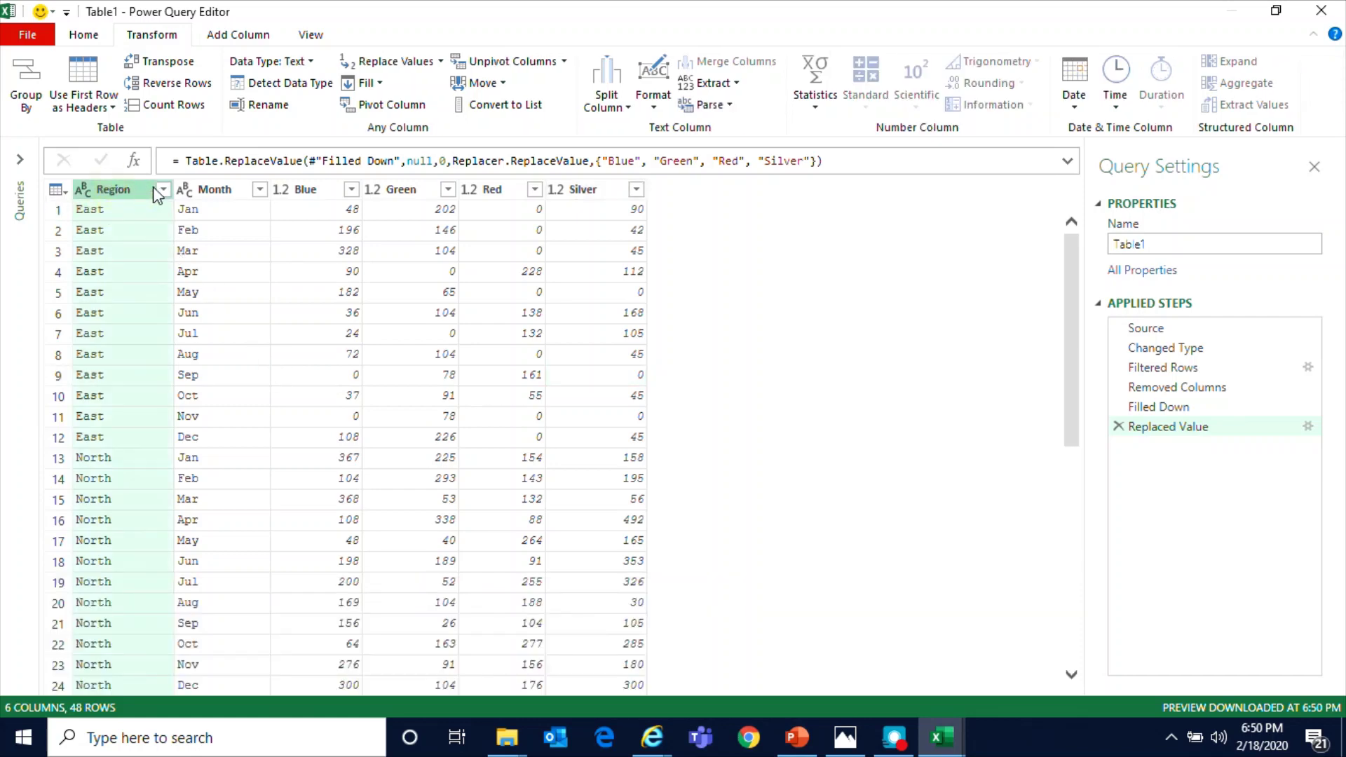
{"action": "left_click", "coordinate": [217, 193], "text": "ctrl"}
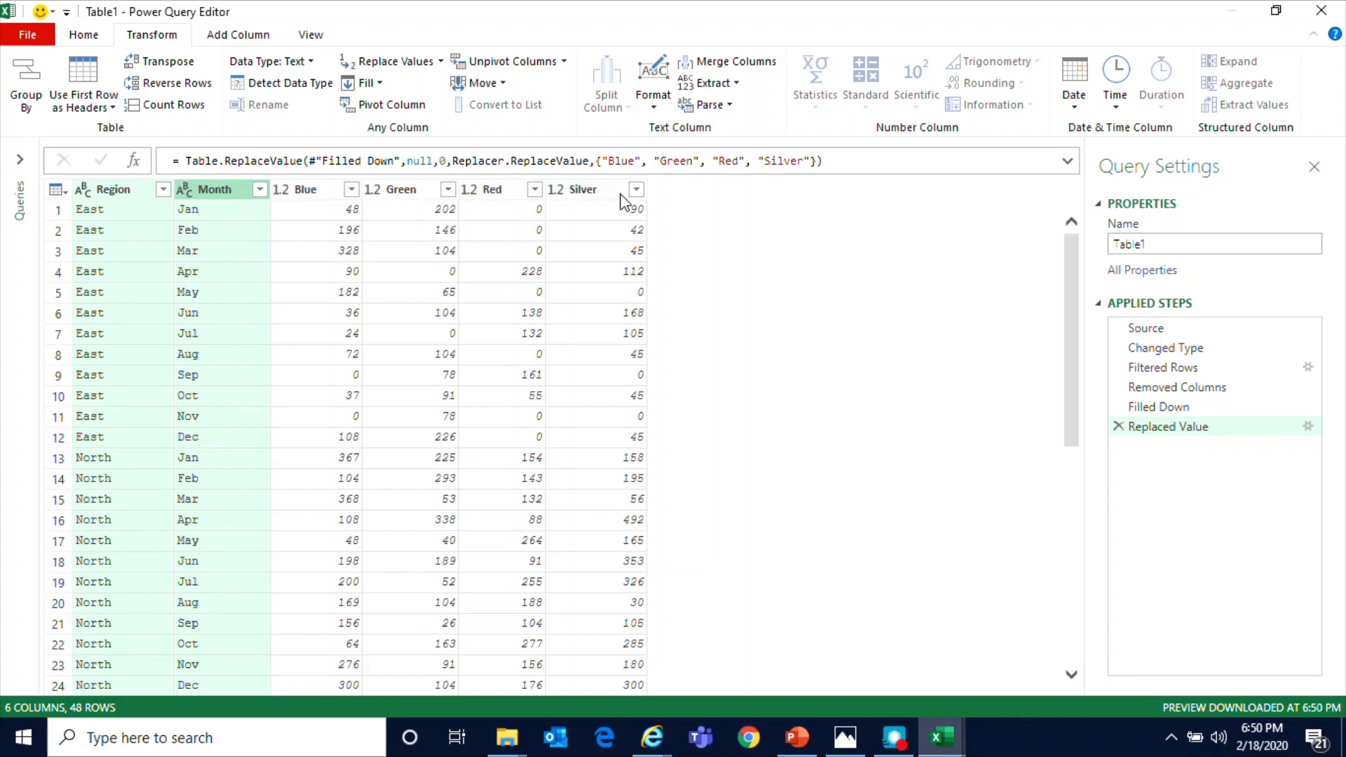
{"action": "left_click", "coordinate": [564, 63]}
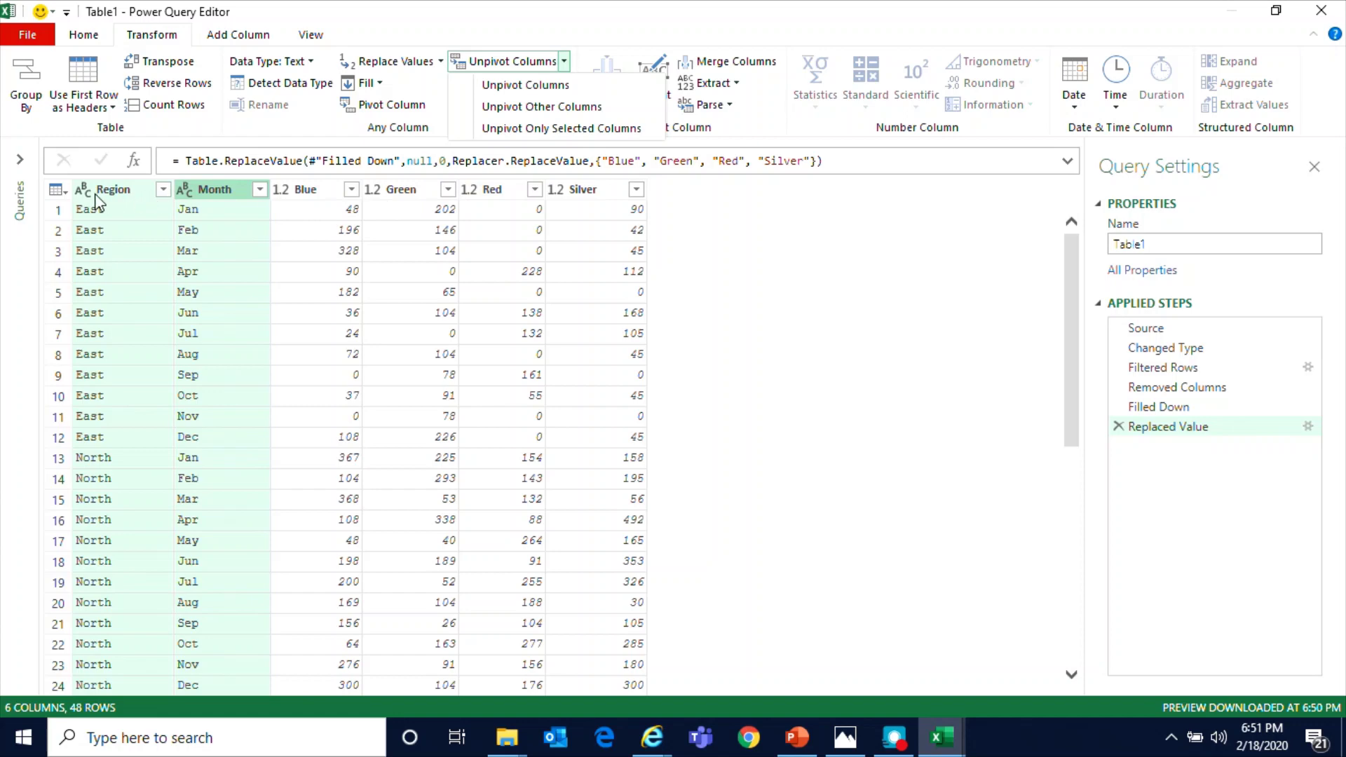
{"action": "left_click", "coordinate": [541, 108]}
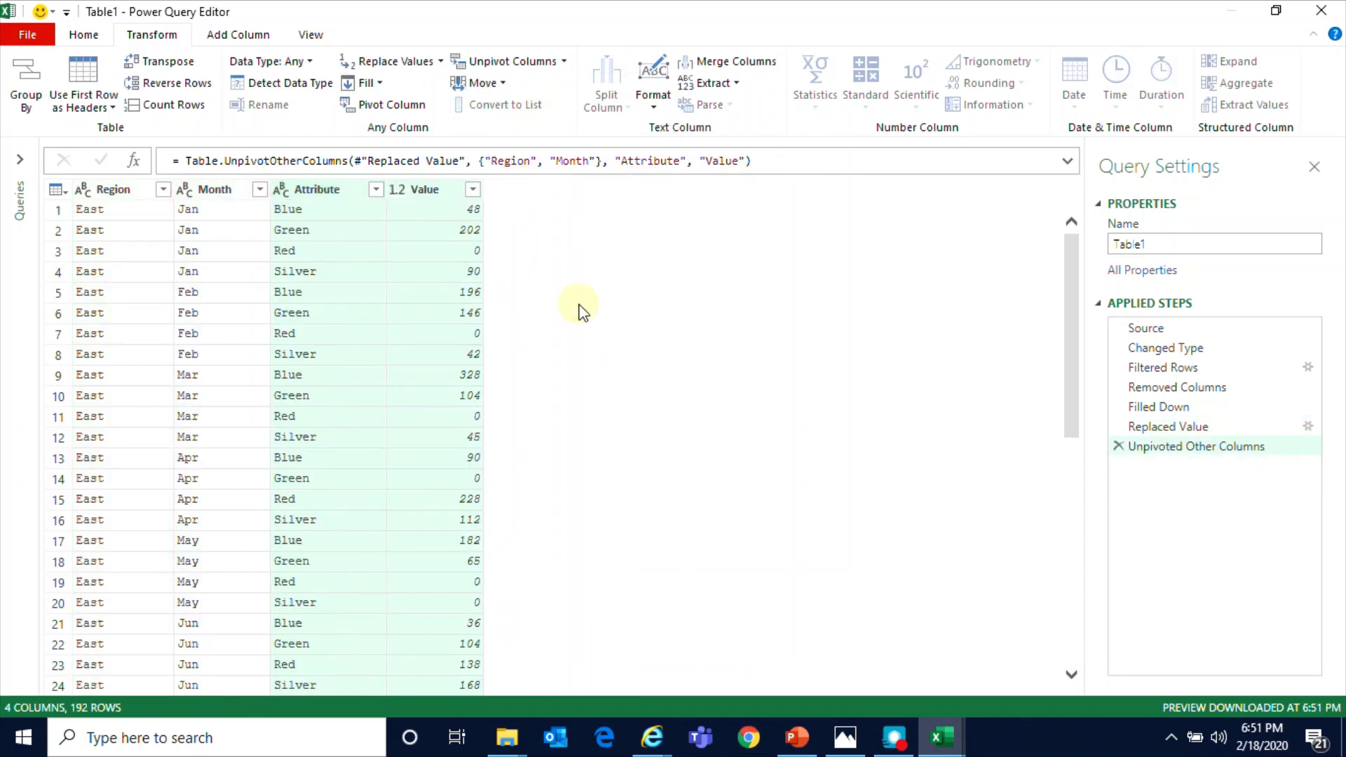
Look through the unpivoted East and North rows and check the Region, Month, Attribute and Value cells for East in February
{"action": "scroll", "coordinate": [583, 312], "scroll_direction": "down", "scroll_amount": 9}
{"action": "scroll", "coordinate": [583, 313], "scroll_direction": "down", "scroll_amount": 16}
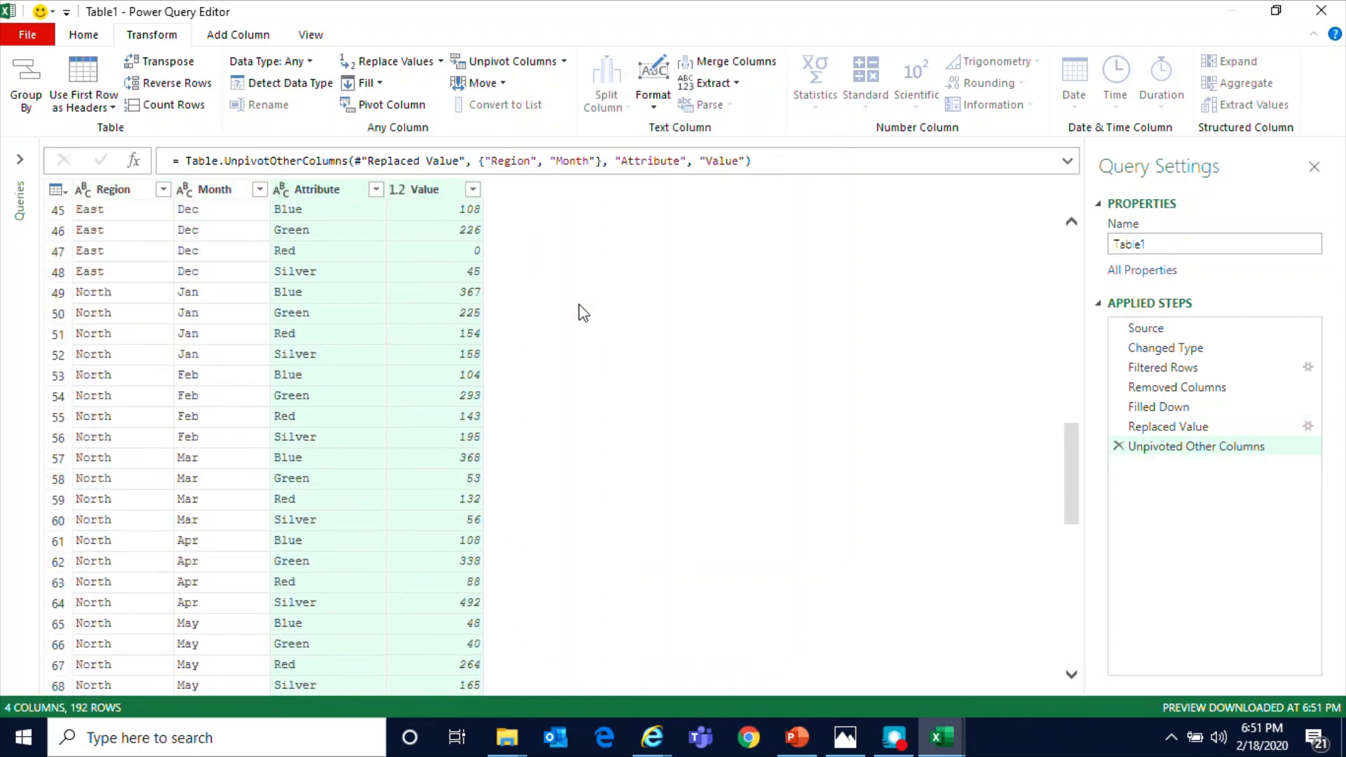
{"action": "scroll", "coordinate": [583, 313], "scroll_direction": "up", "scroll_amount": 20}
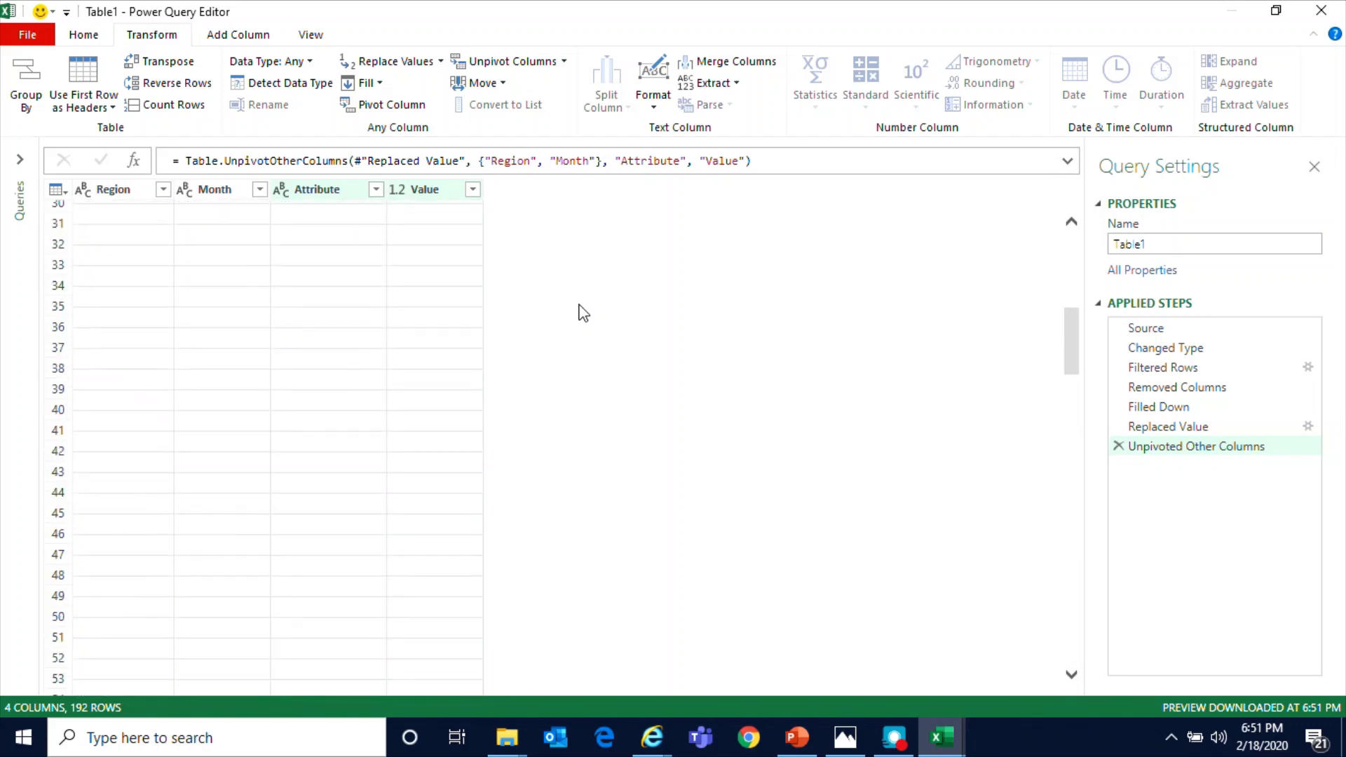
{"action": "left_click", "coordinate": [179, 274]}
{"action": "left_click", "coordinate": [132, 289]}
{"action": "left_click", "coordinate": [224, 297]}
{"action": "left_click", "coordinate": [330, 310]}
{"action": "left_click", "coordinate": [456, 319]}
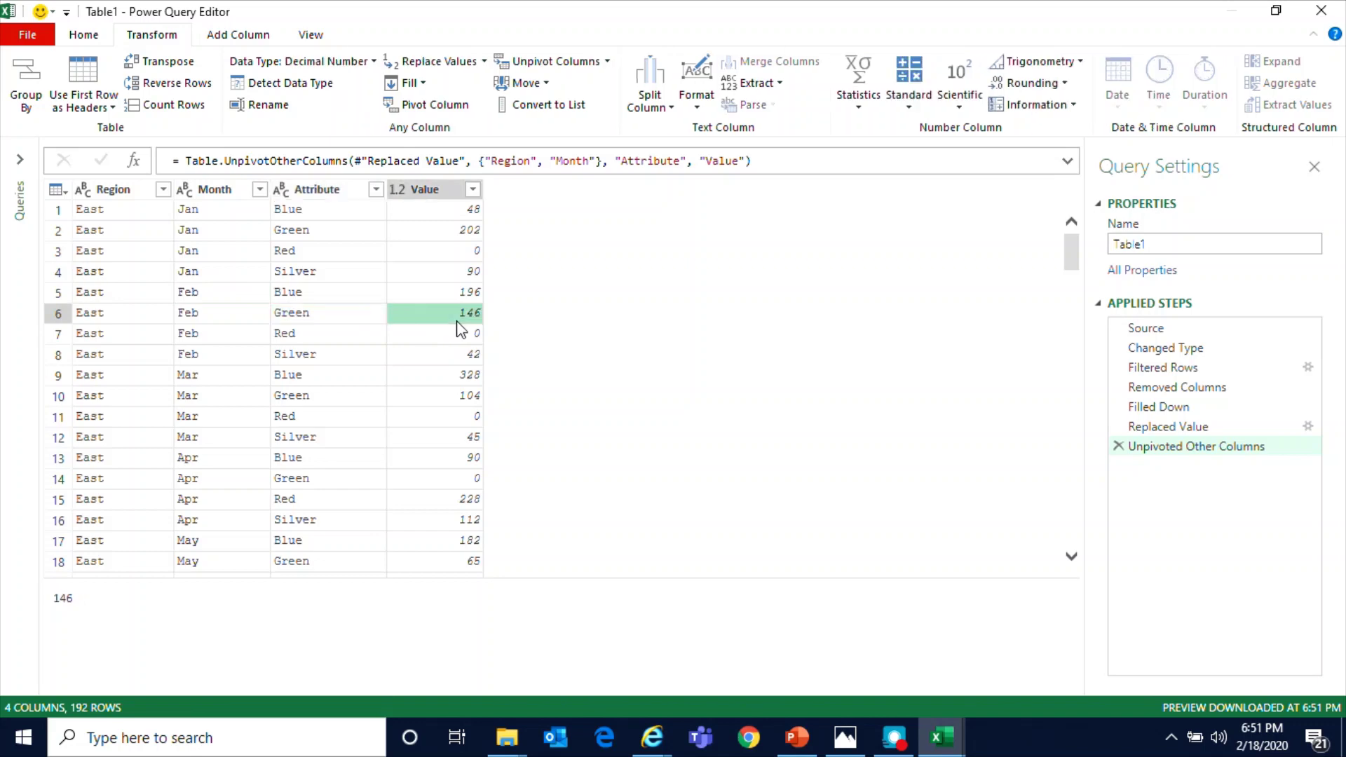
Examine the first East January records across the four columns and the Attribute entries in the rows below
{"action": "left_click", "coordinate": [105, 212]}
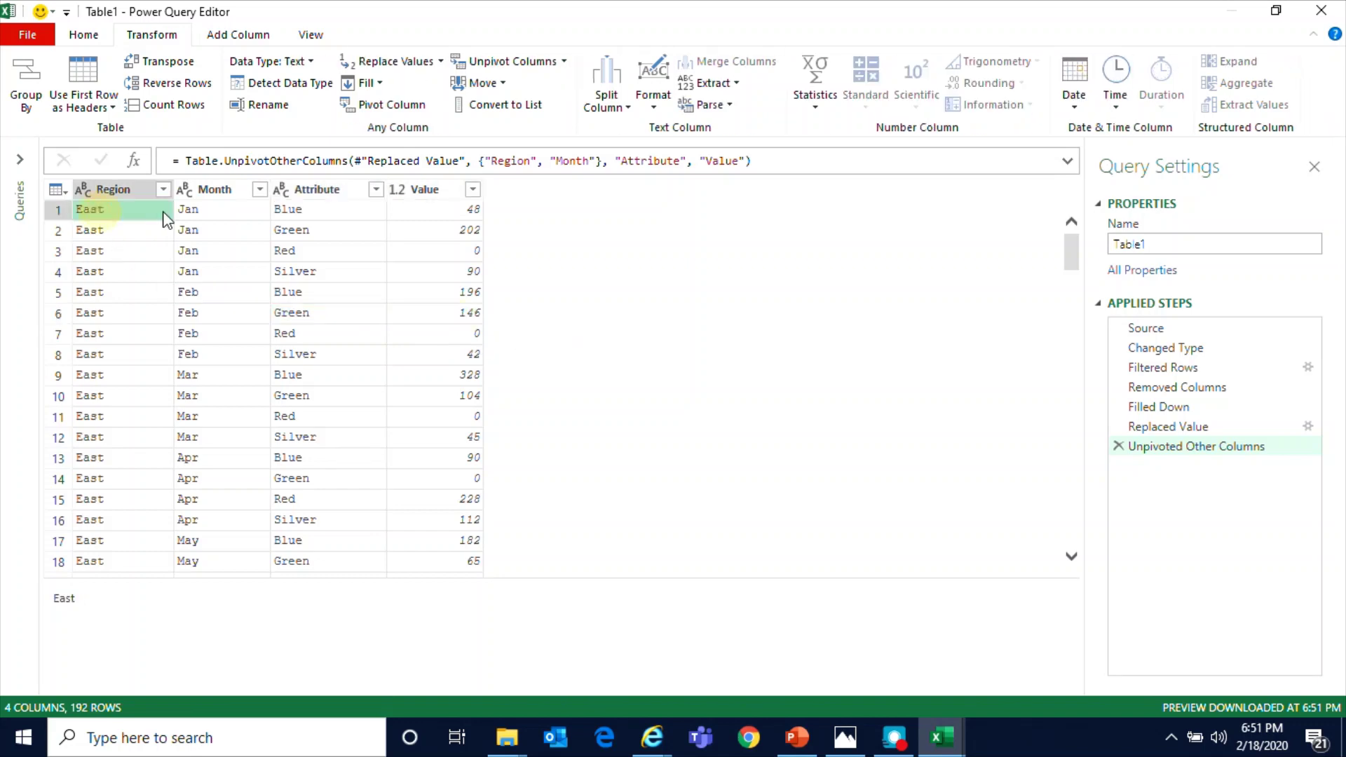
{"action": "left_click", "coordinate": [196, 210]}
{"action": "left_click", "coordinate": [293, 212]}
{"action": "left_click", "coordinate": [440, 212]}
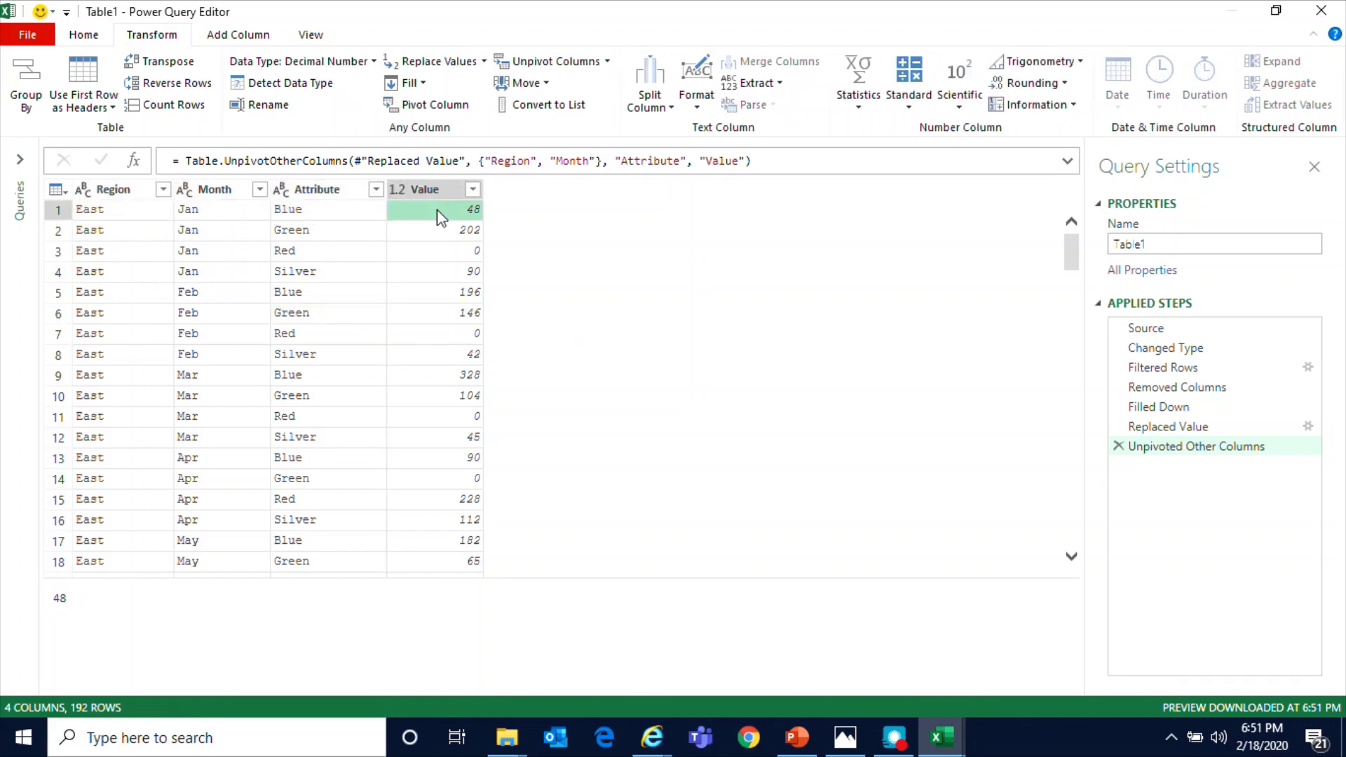
{"action": "left_click", "coordinate": [143, 235]}
{"action": "left_click", "coordinate": [213, 232]}
{"action": "left_click", "coordinate": [308, 235]}
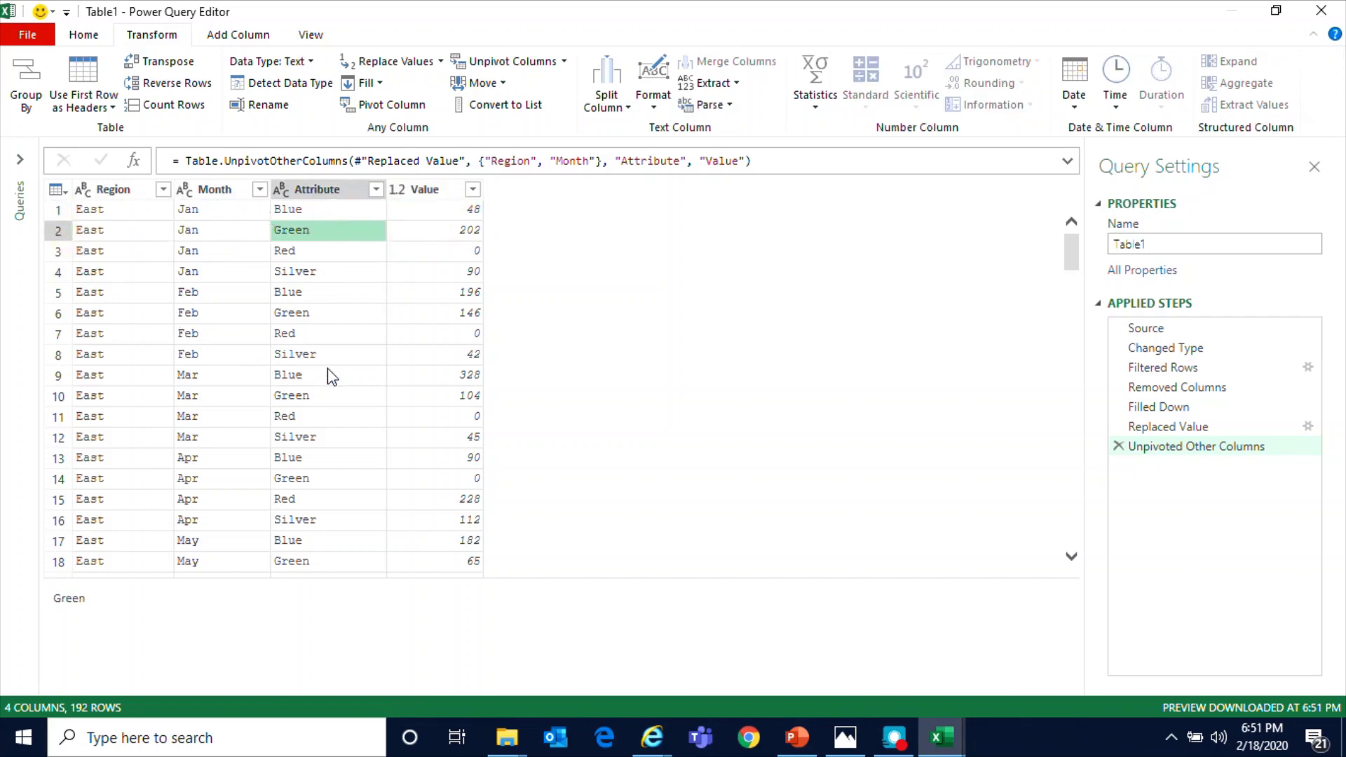
{"action": "scroll", "coordinate": [333, 419], "scroll_direction": "down", "scroll_amount": 10}
{"action": "scroll", "coordinate": [334, 419], "scroll_direction": "up", "scroll_amount": 10}
{"action": "left_click", "coordinate": [337, 420]}
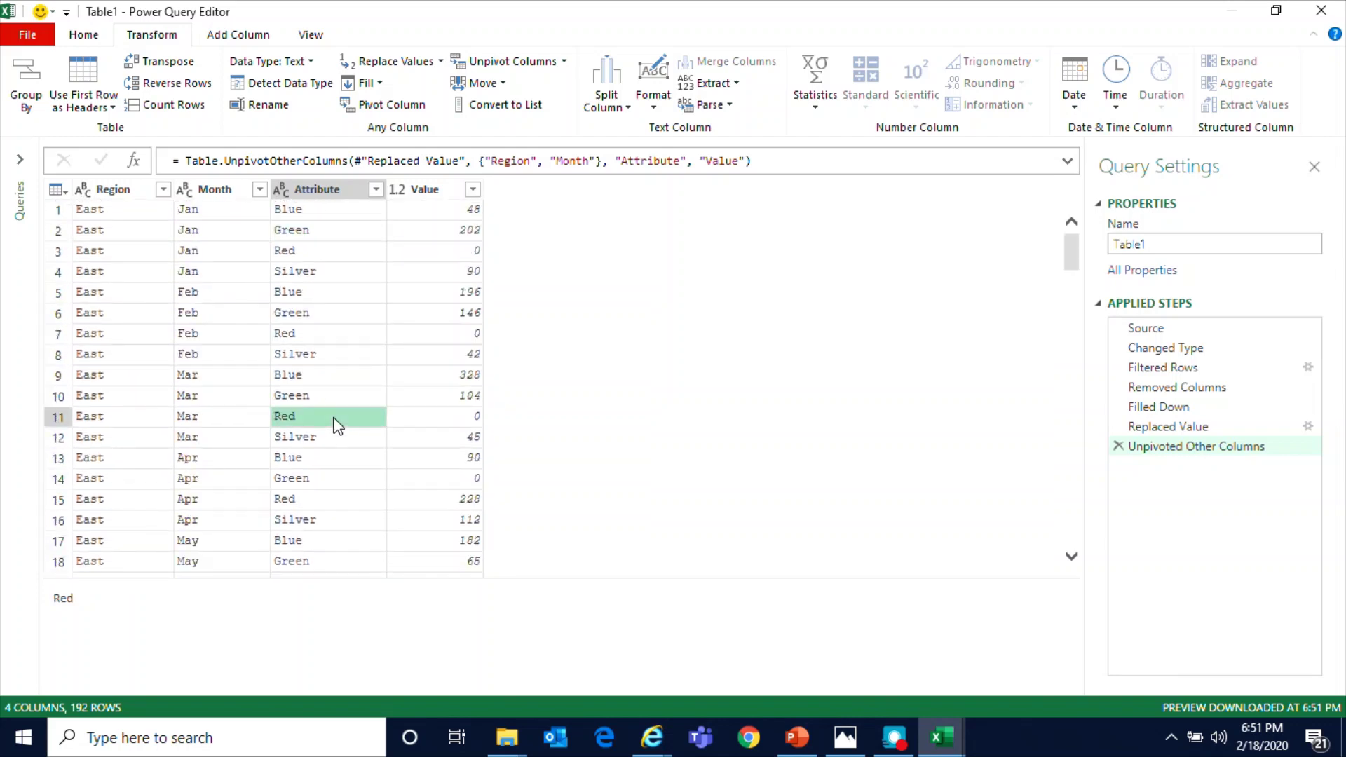
Filter the Value column to exclude the rows whose value is 0
{"action": "left_click", "coordinate": [348, 293]}
{"action": "left_click", "coordinate": [360, 254]}
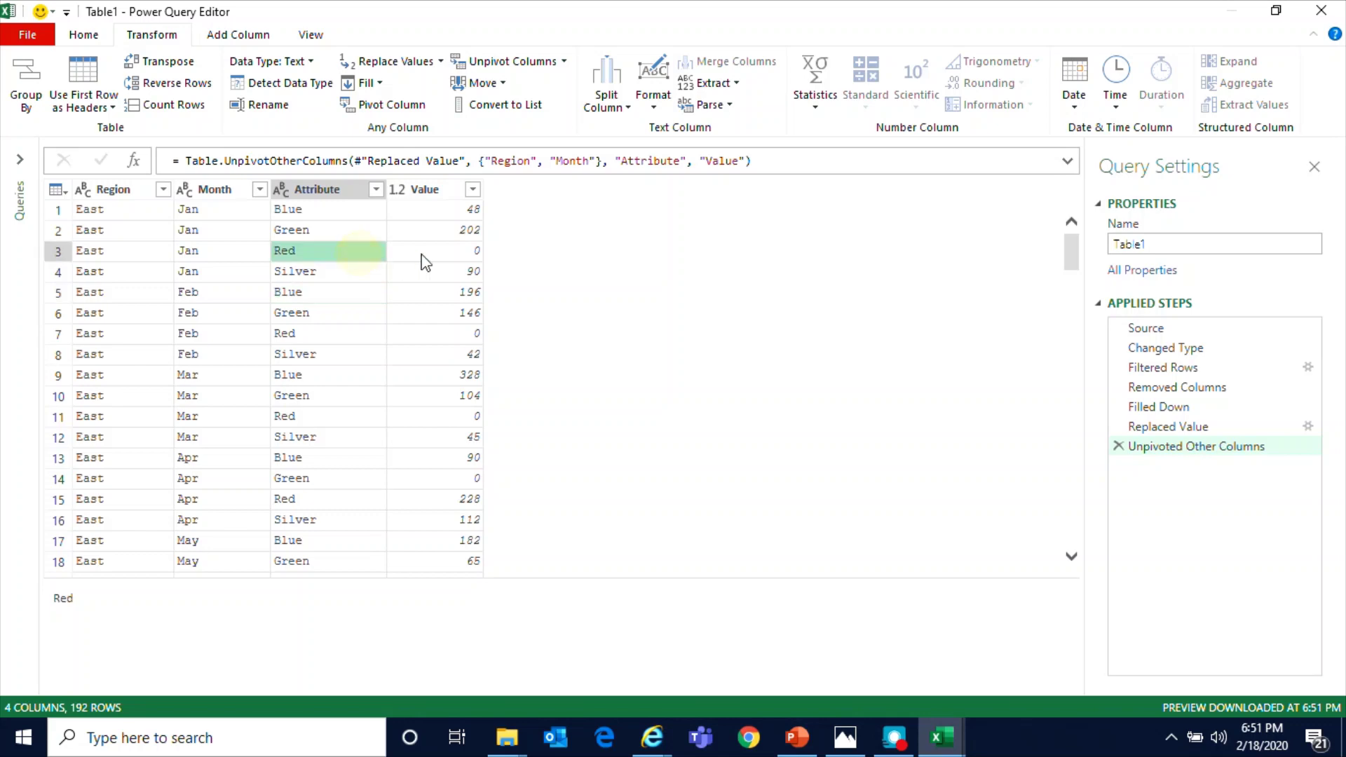
{"action": "left_click", "coordinate": [443, 253]}
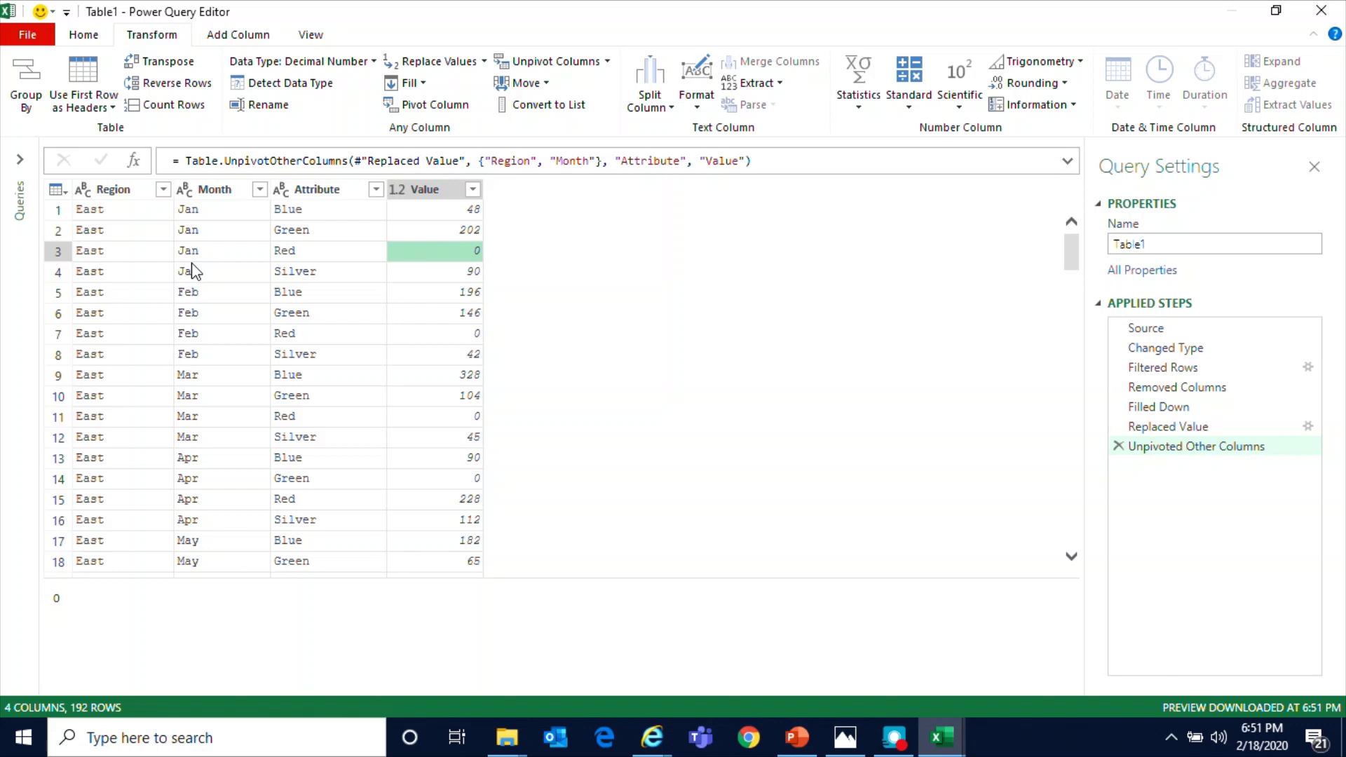
{"action": "left_click", "coordinate": [473, 190]}
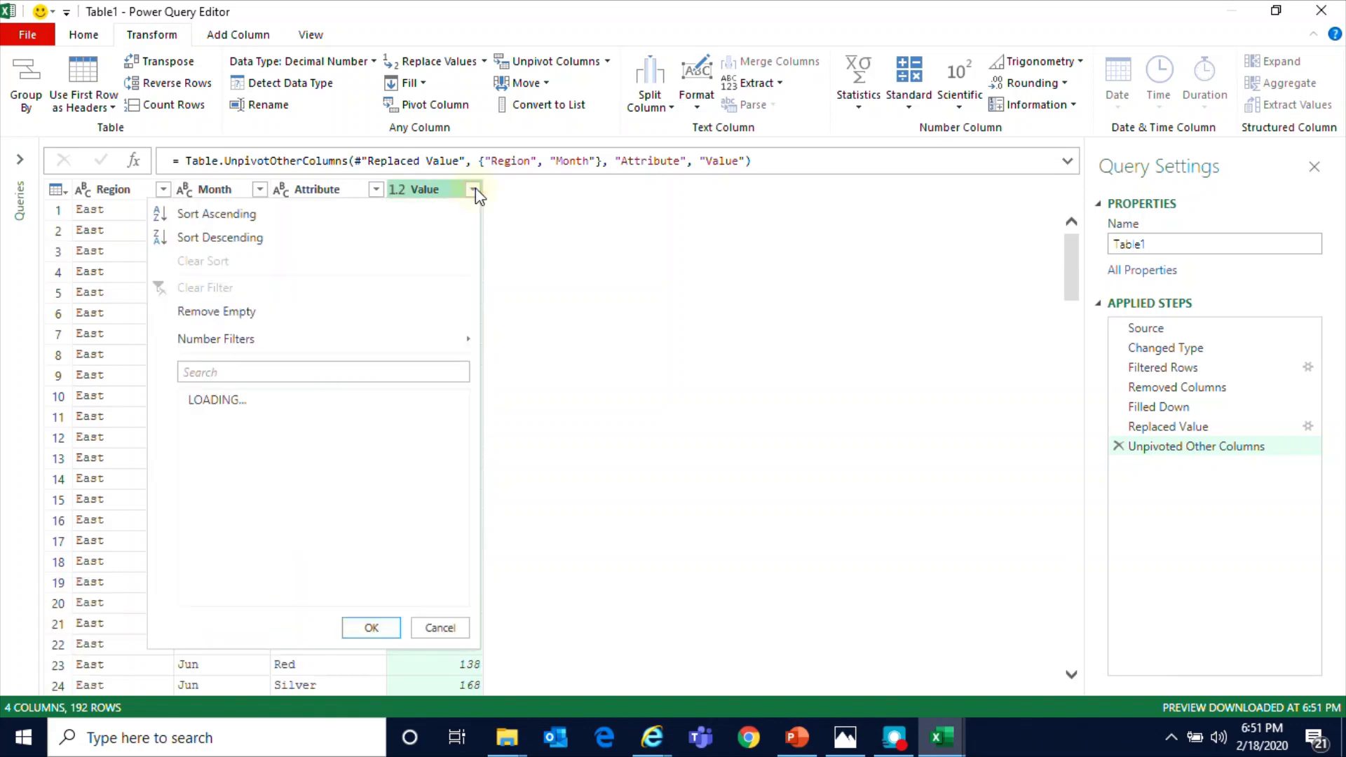
{"action": "left_click", "coordinate": [194, 419]}
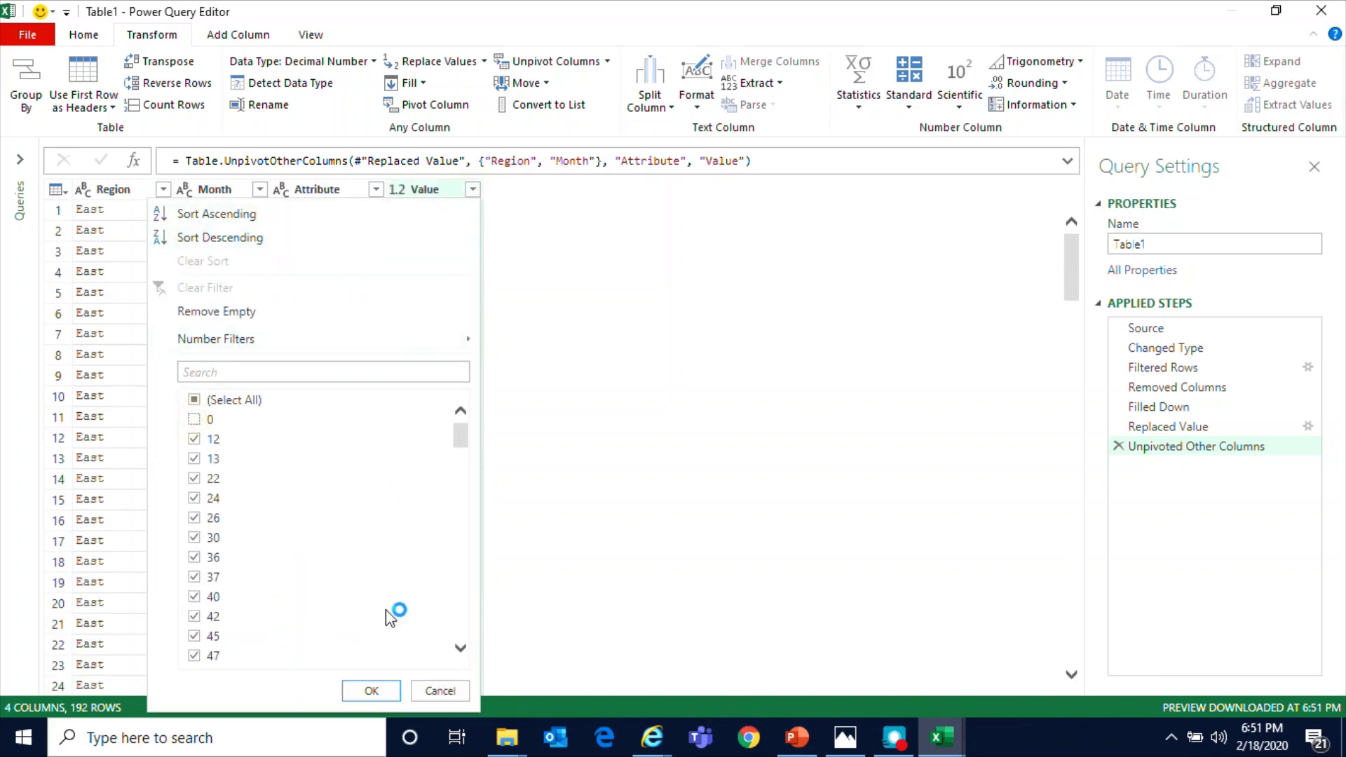
{"action": "left_click", "coordinate": [372, 693]}
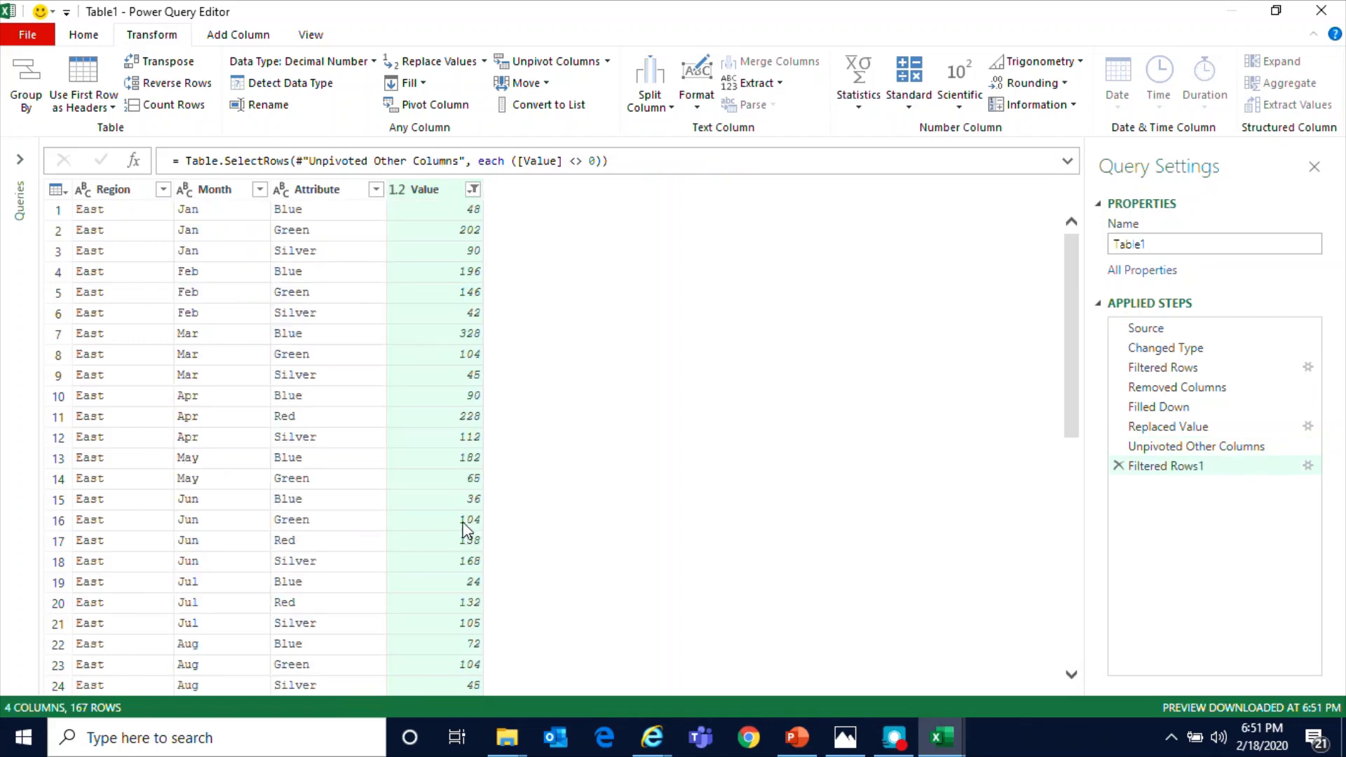
Look through the filtered rows down to the West region and check the cells of the East March Green record
{"action": "scroll", "coordinate": [432, 502], "scroll_direction": "down", "scroll_amount": 5}
{"action": "scroll", "coordinate": [432, 502], "scroll_direction": "down", "scroll_amount": 20}
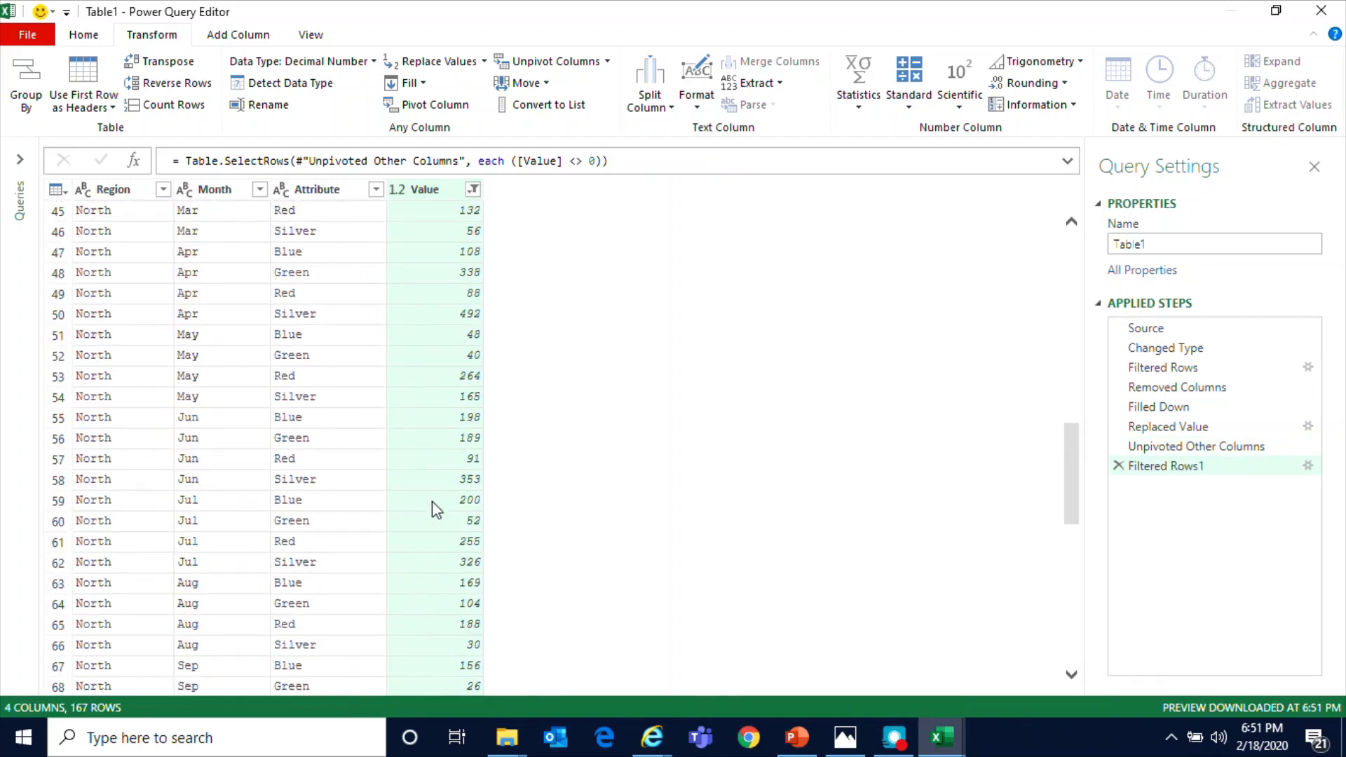
{"action": "scroll", "coordinate": [432, 502], "scroll_direction": "down", "scroll_amount": 20}
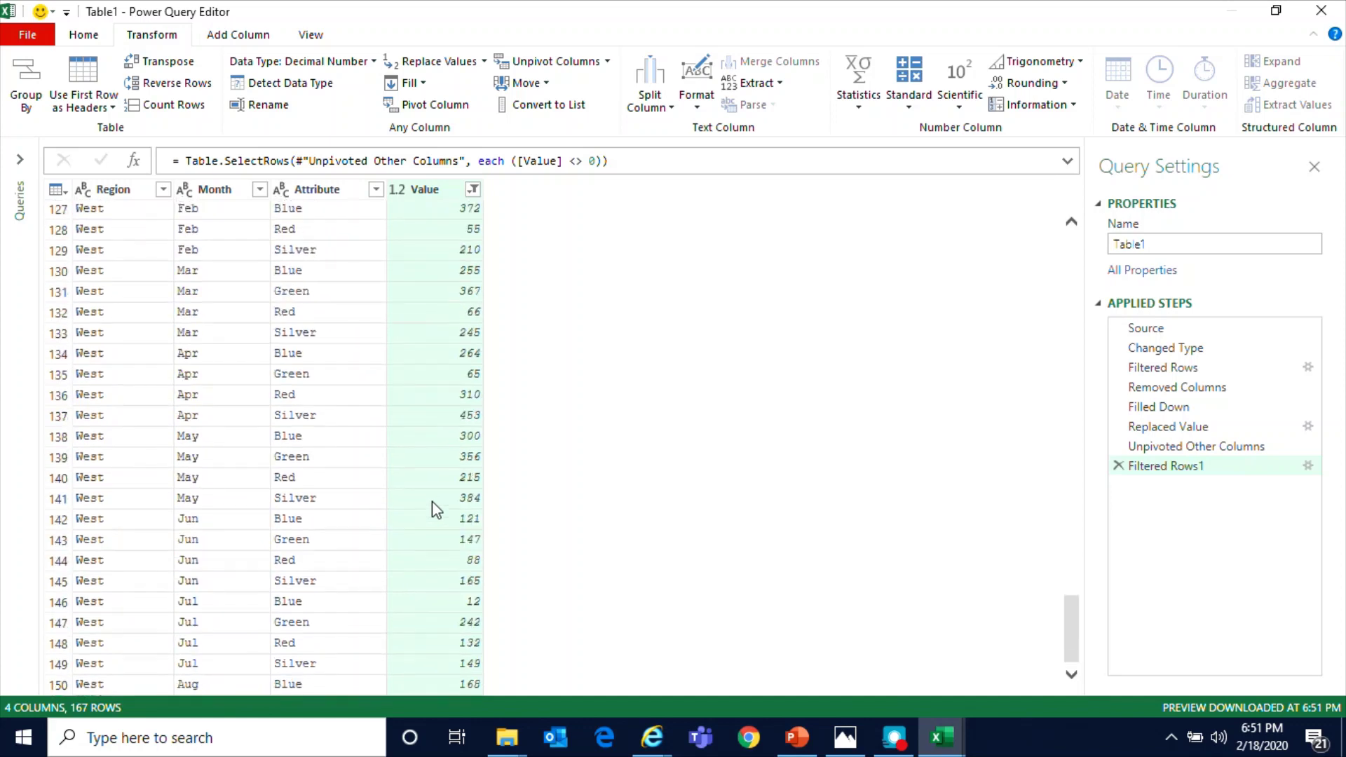
{"action": "scroll", "coordinate": [432, 500], "scroll_direction": "up", "scroll_amount": 20}
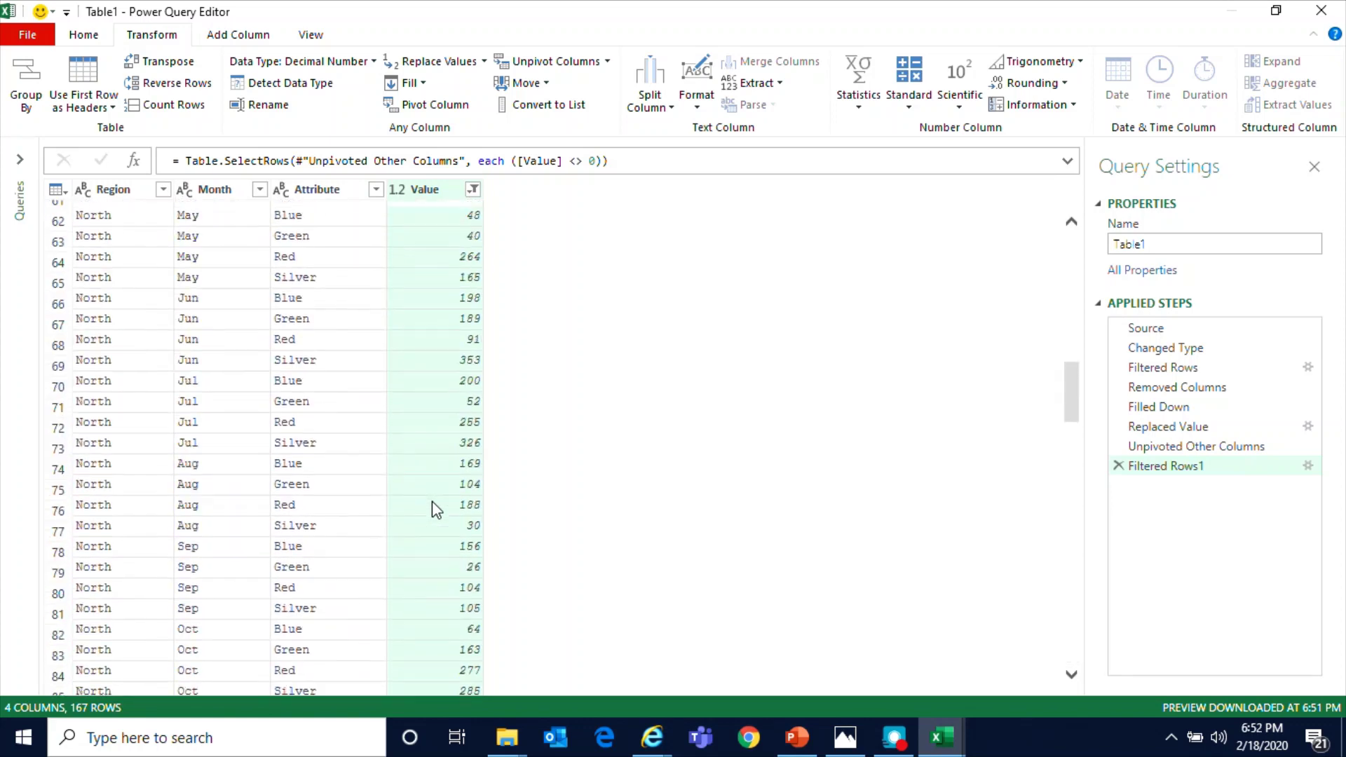
{"action": "left_click", "coordinate": [403, 354]}
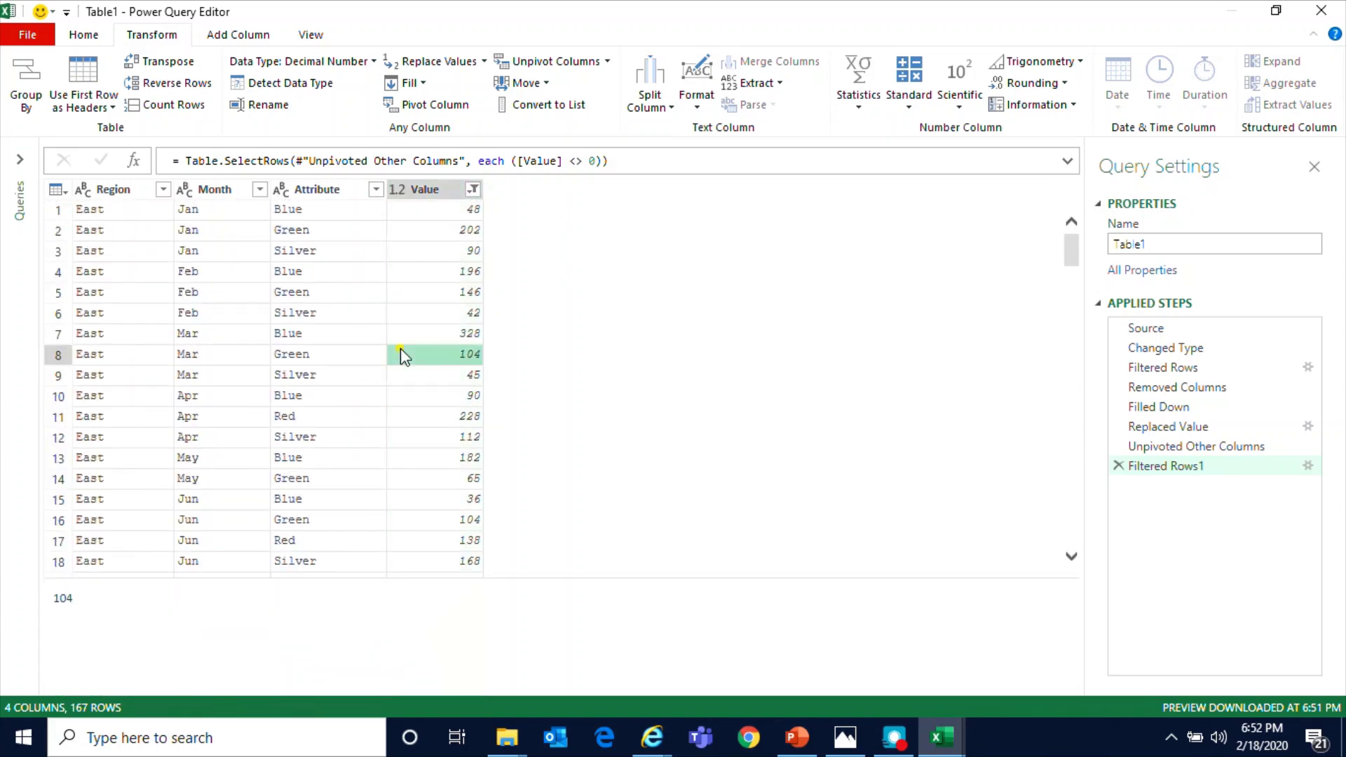
{"action": "left_click", "coordinate": [343, 358]}
{"action": "left_click", "coordinate": [217, 357]}
{"action": "left_click", "coordinate": [114, 358]}
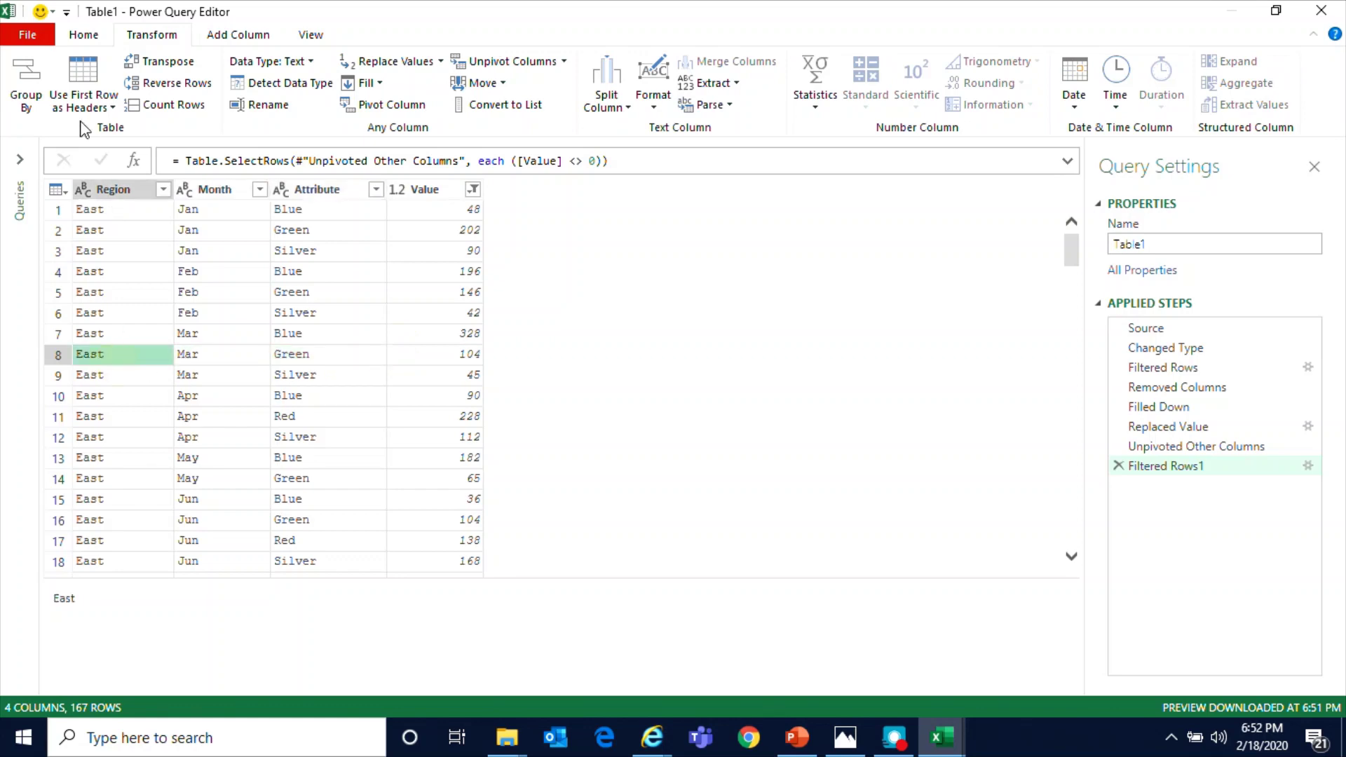
Close and load the query into the workbook as a table and widen the loaded Value column slightly
{"action": "left_click", "coordinate": [83, 34]}
{"action": "left_click", "coordinate": [40, 109]}
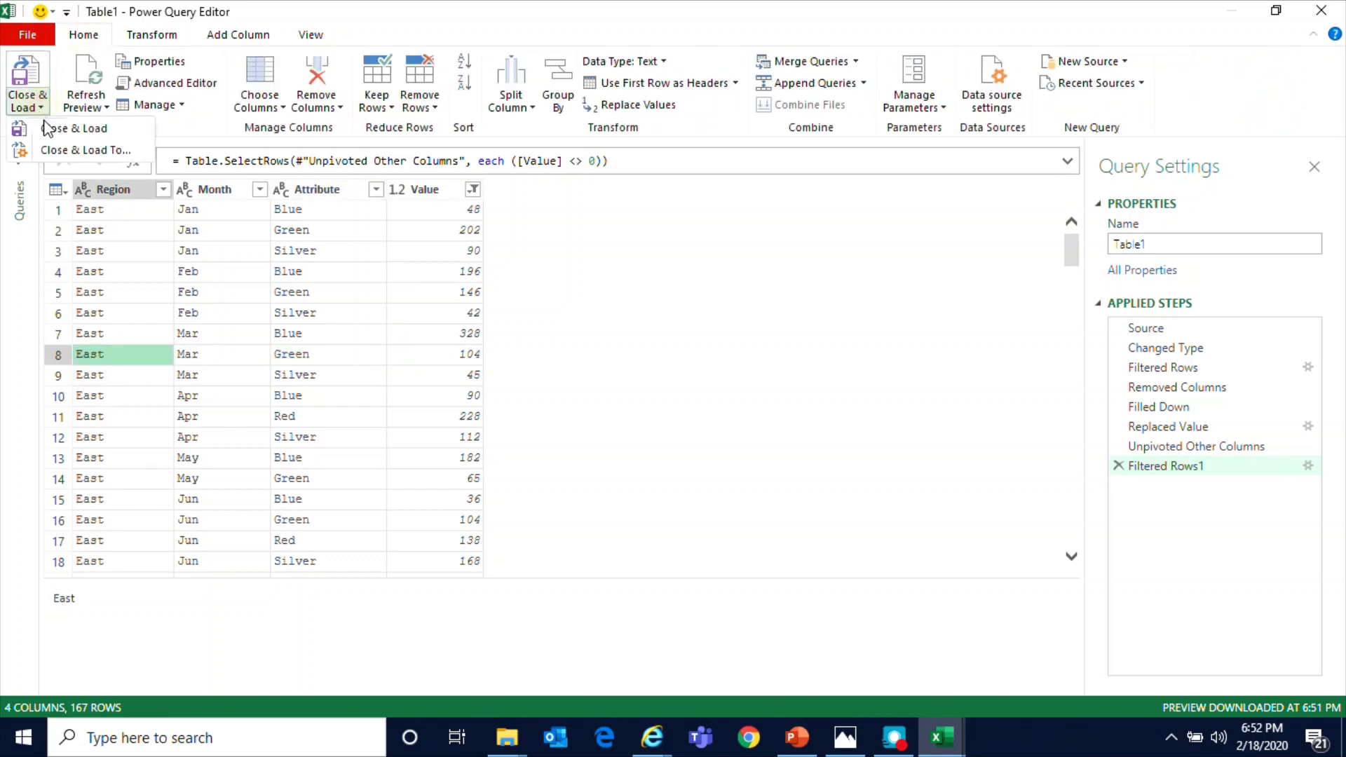
{"action": "left_click", "coordinate": [67, 129]}
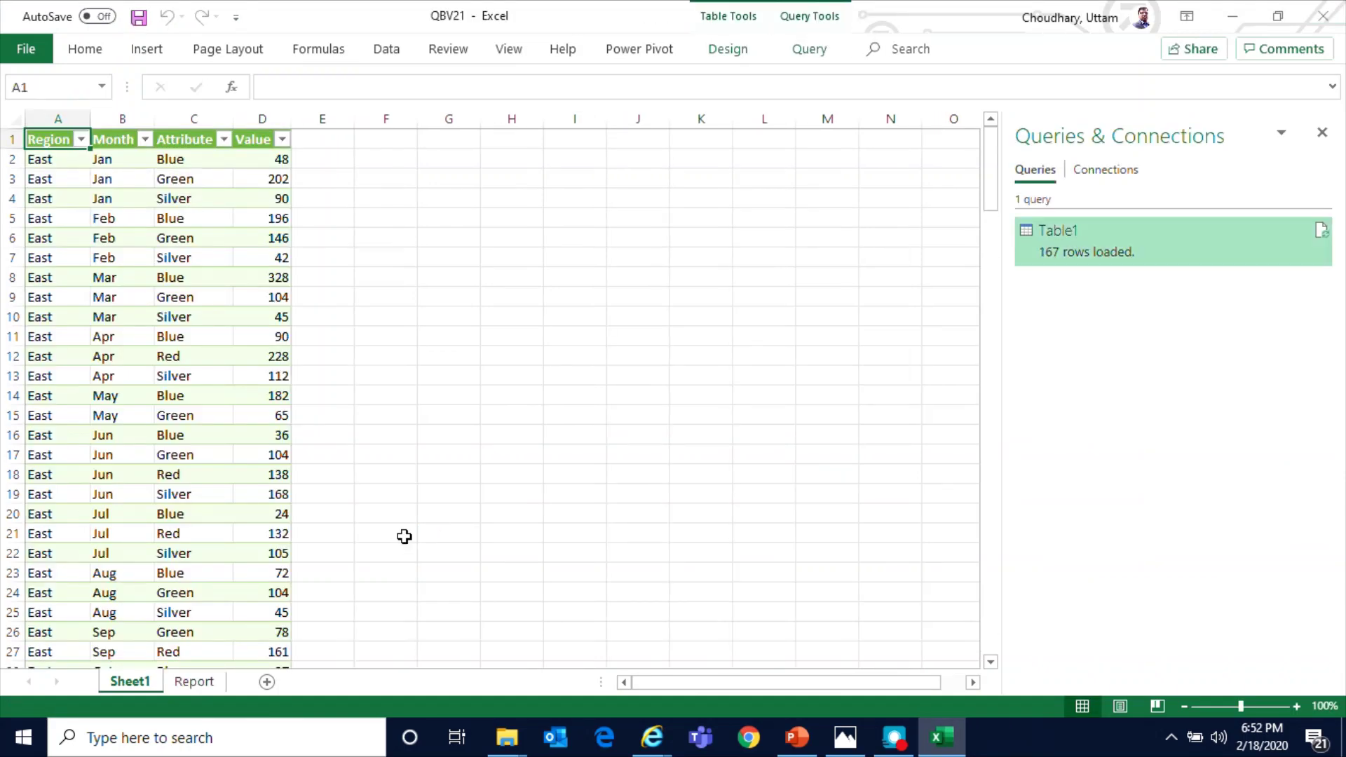
{"action": "left_click_drag", "start_coordinate": [290, 126], "coordinate": [308, 127]}
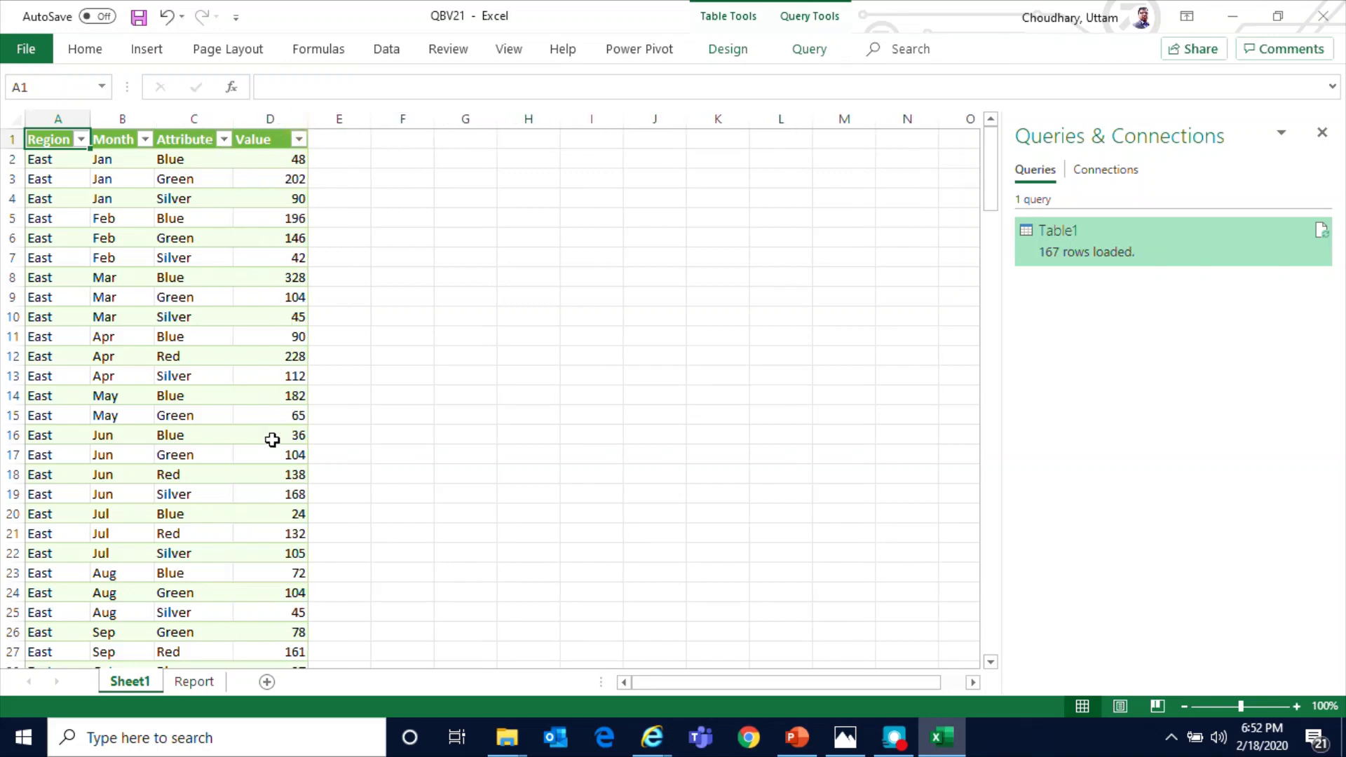
Compare the overall grand total on the Report sheet with the sum of all Value entries on Sheet1
{"action": "left_click", "coordinate": [194, 681]}
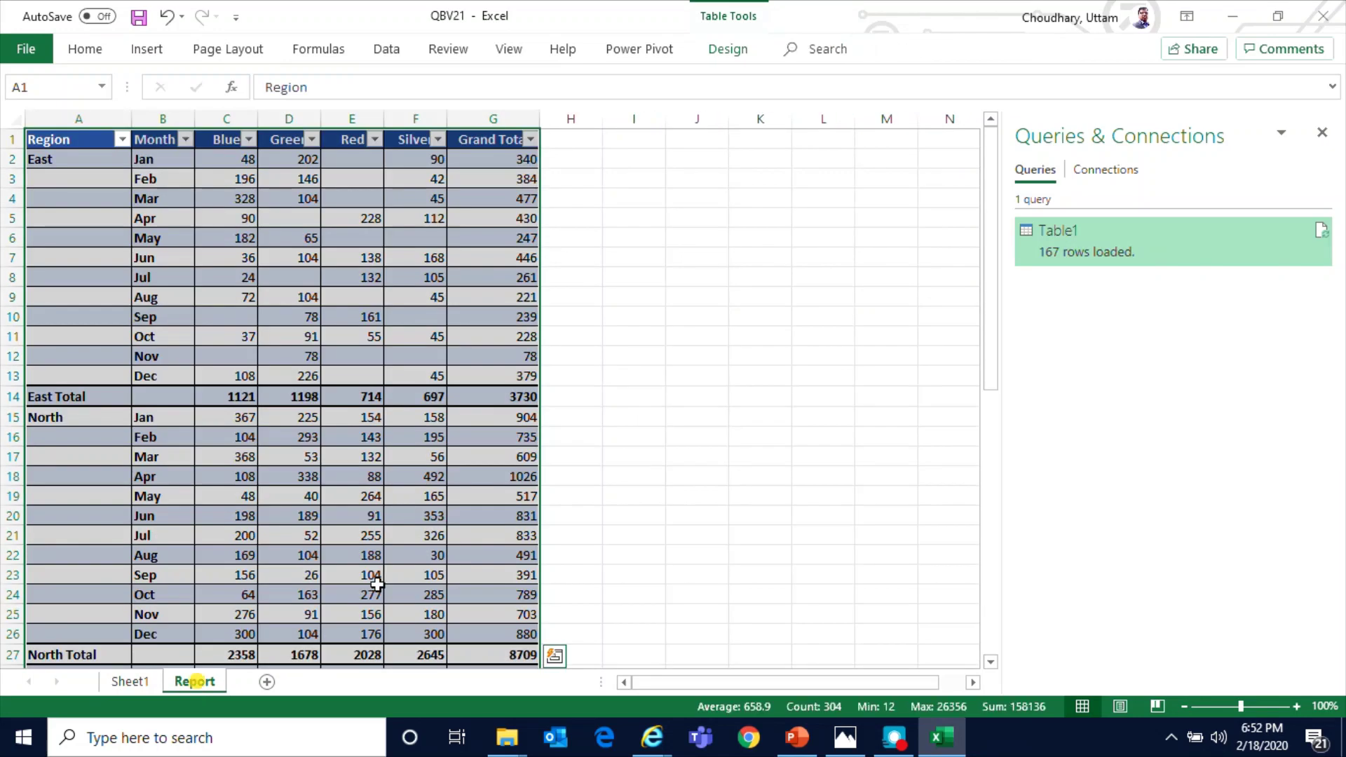
{"action": "left_click", "coordinate": [494, 476]}
{"action": "scroll", "coordinate": [495, 475], "scroll_direction": "down", "scroll_amount": 17}
{"action": "scroll", "coordinate": [494, 476], "scroll_direction": "up", "scroll_amount": 3}
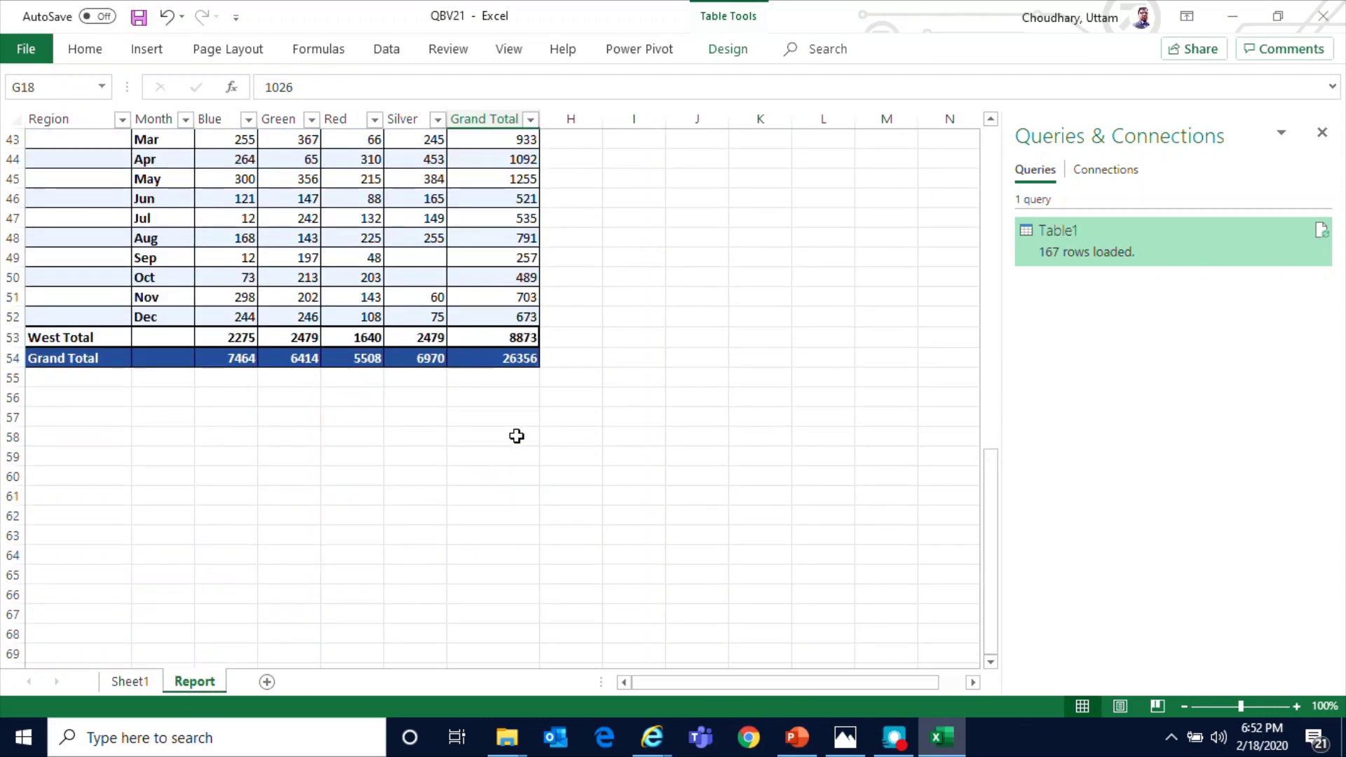
{"action": "left_click", "coordinate": [502, 358]}
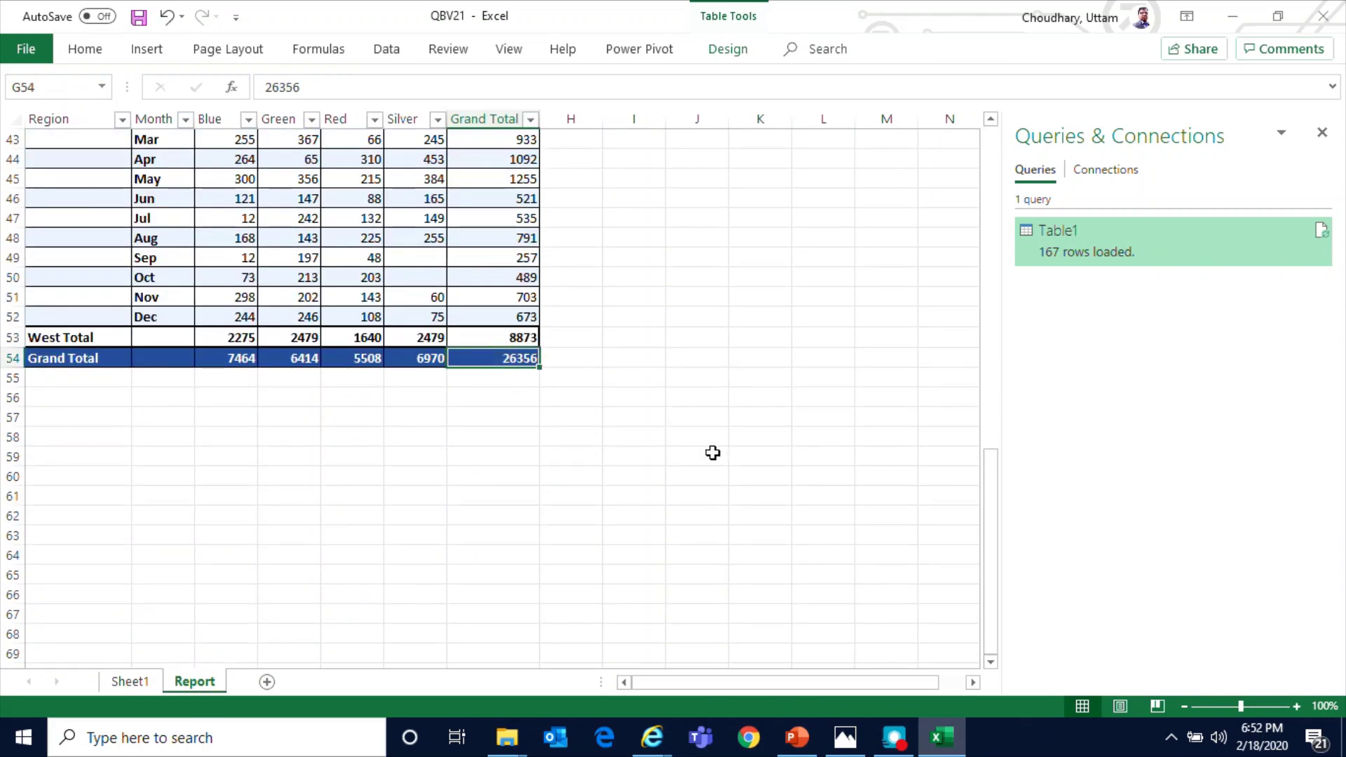
{"action": "left_click", "coordinate": [129, 682]}
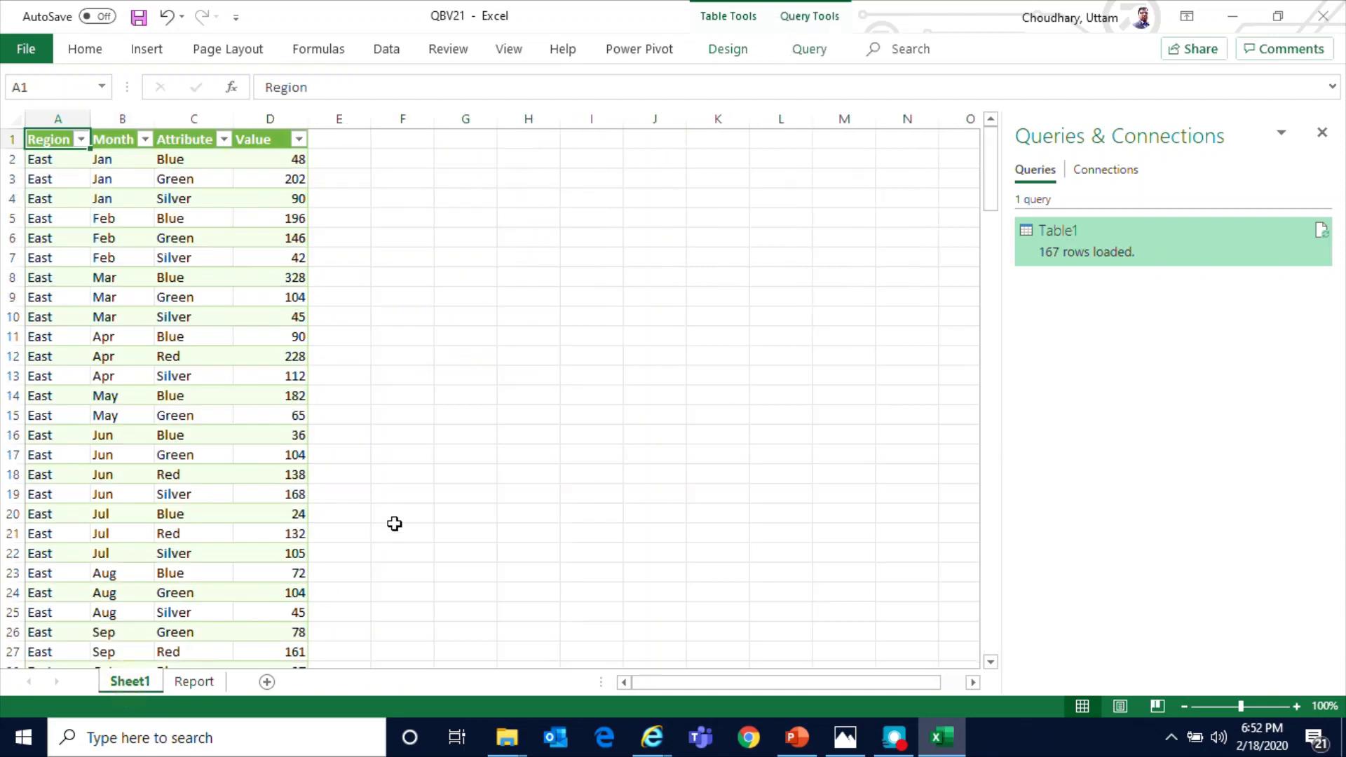
{"action": "left_click", "coordinate": [276, 162]}
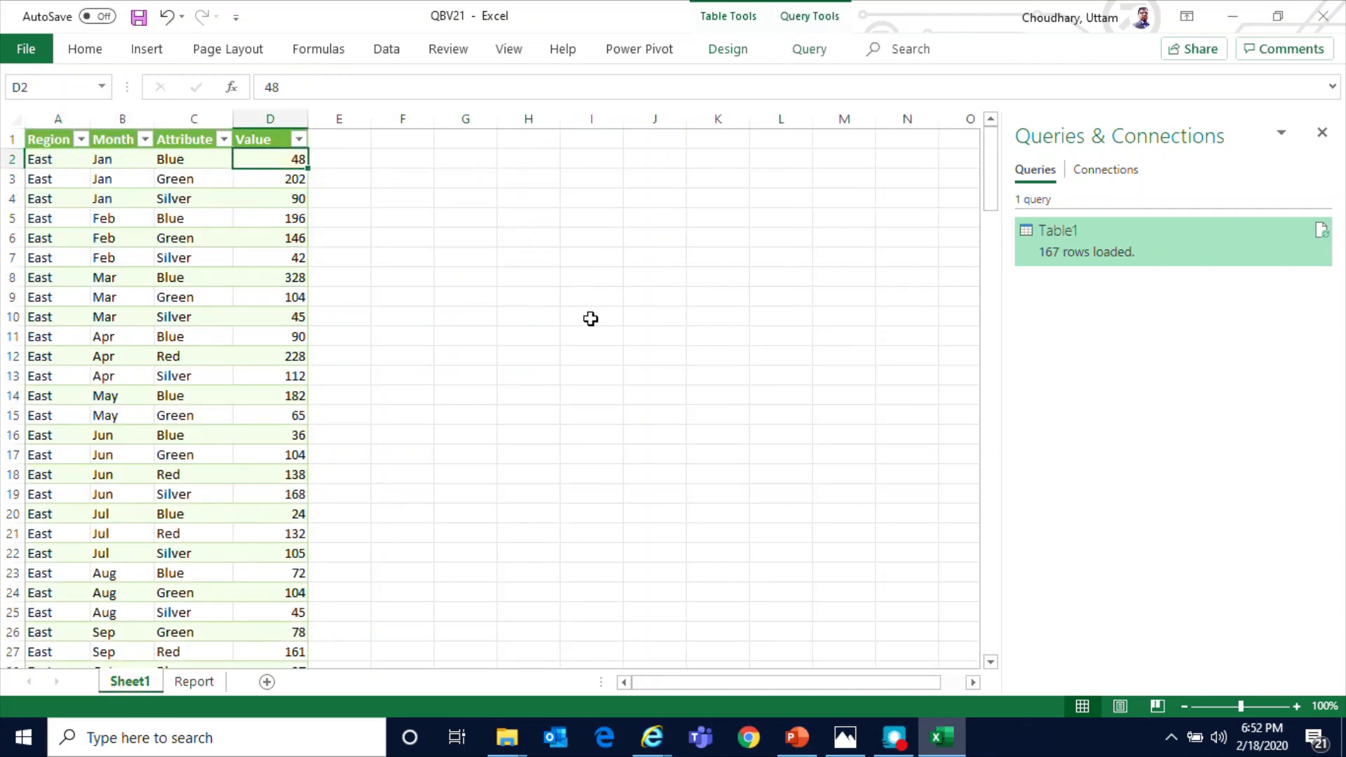
{"action": "key", "text": "ctrl+shift+Down"}
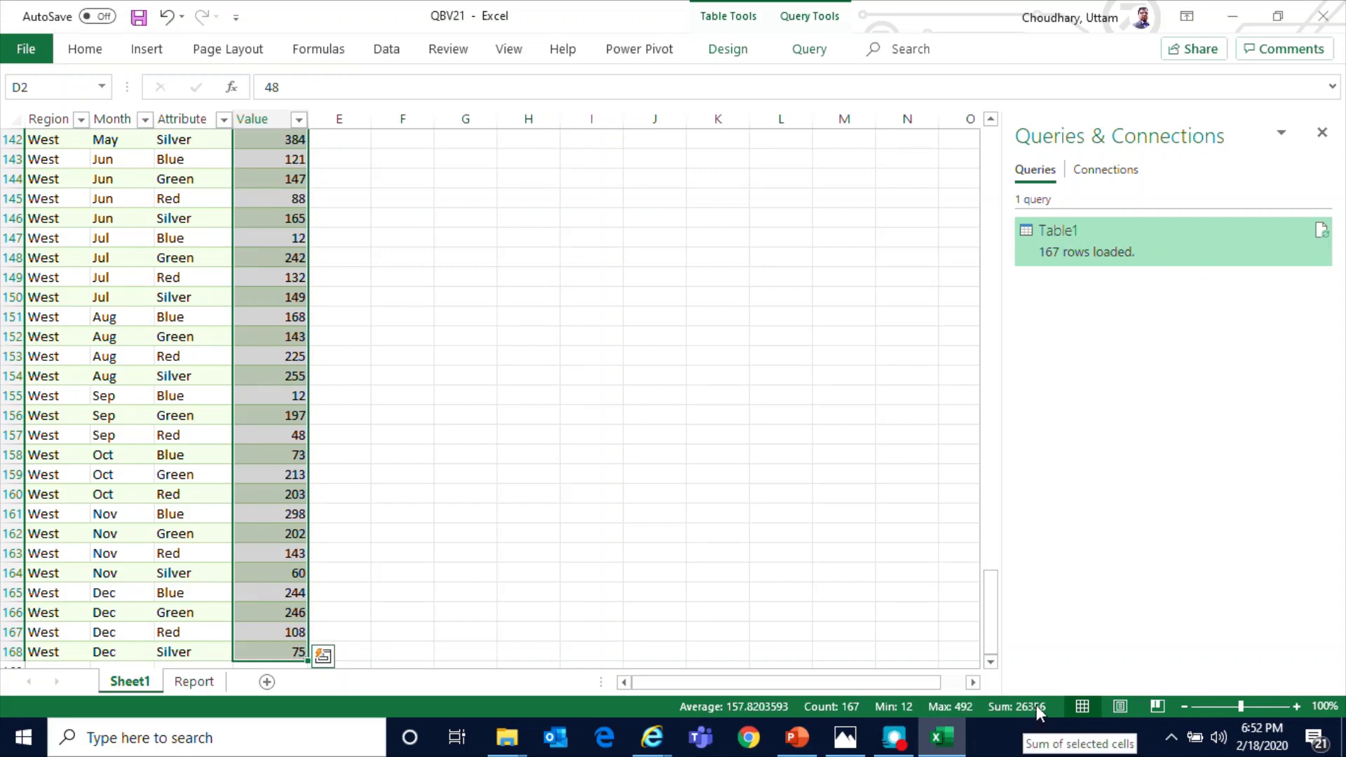
Look through the loaded table on Sheet1 from the East to the West rows to review its tabular layout
{"action": "left_click", "coordinate": [272, 414]}
{"action": "scroll", "coordinate": [272, 413], "scroll_direction": "up", "scroll_amount": 9}
{"action": "scroll", "coordinate": [271, 413], "scroll_direction": "up", "scroll_amount": 20}
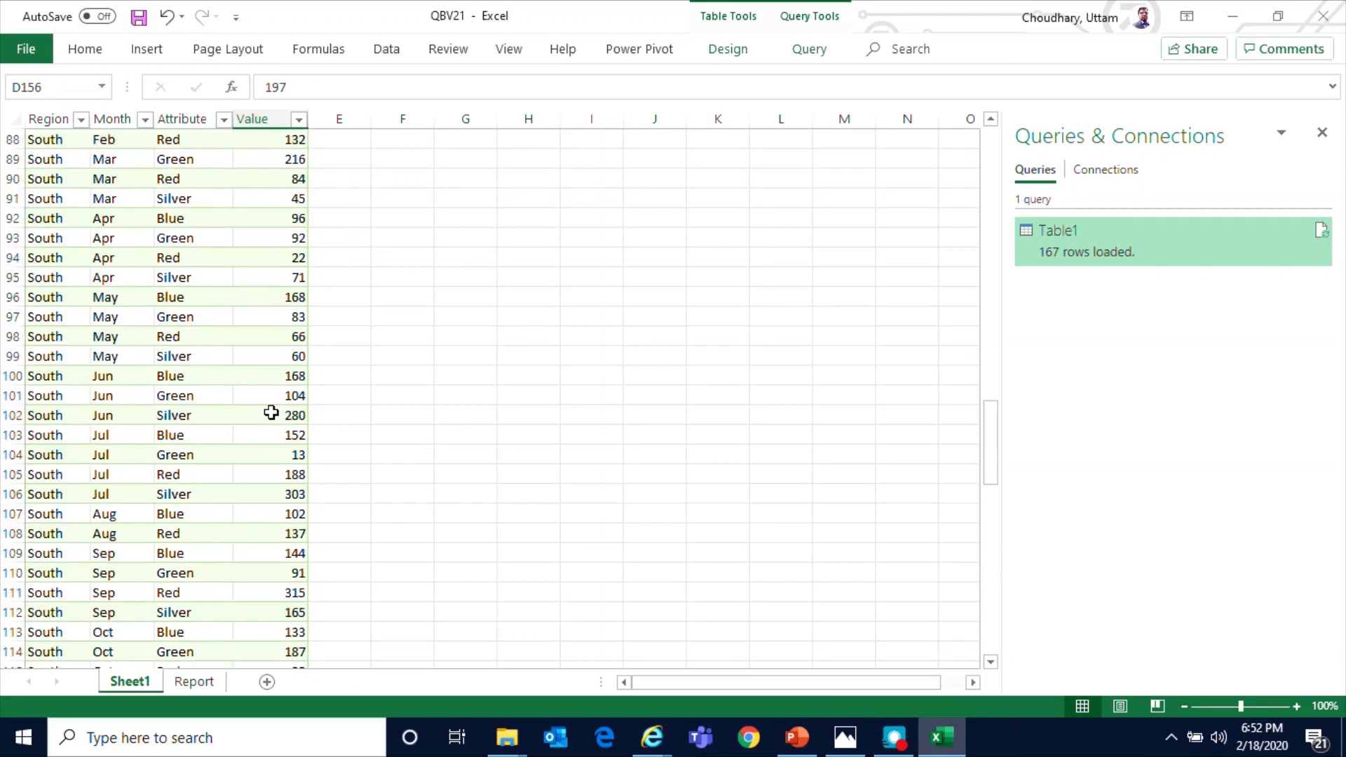
{"action": "left_click", "coordinate": [190, 241]}
{"action": "left_click_drag", "start_coordinate": [49, 142], "coordinate": [273, 574]}
{"action": "left_click", "coordinate": [253, 451]}
{"action": "scroll", "coordinate": [256, 449], "scroll_direction": "down", "scroll_amount": 20}
{"action": "scroll", "coordinate": [258, 446], "scroll_direction": "down", "scroll_amount": 20}
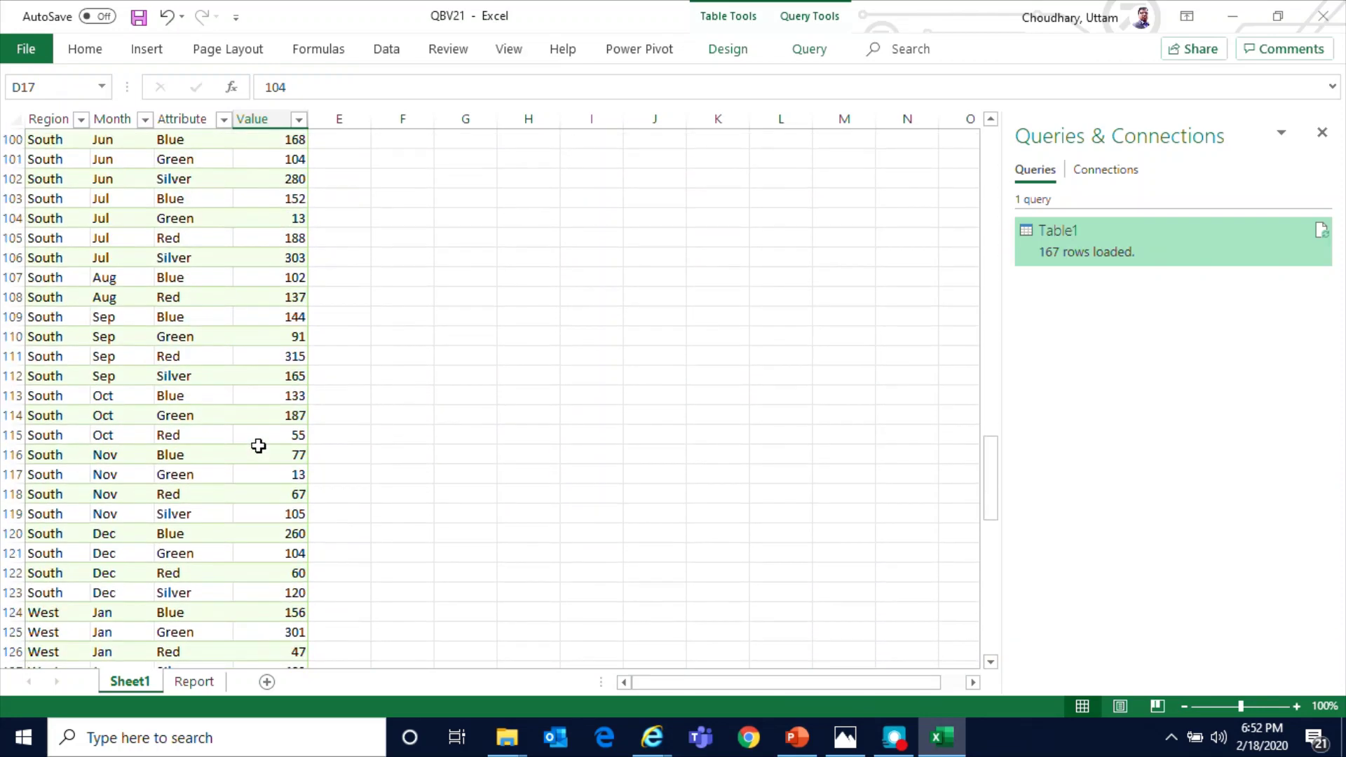
{"action": "scroll", "coordinate": [259, 446], "scroll_direction": "up", "scroll_amount": 20}
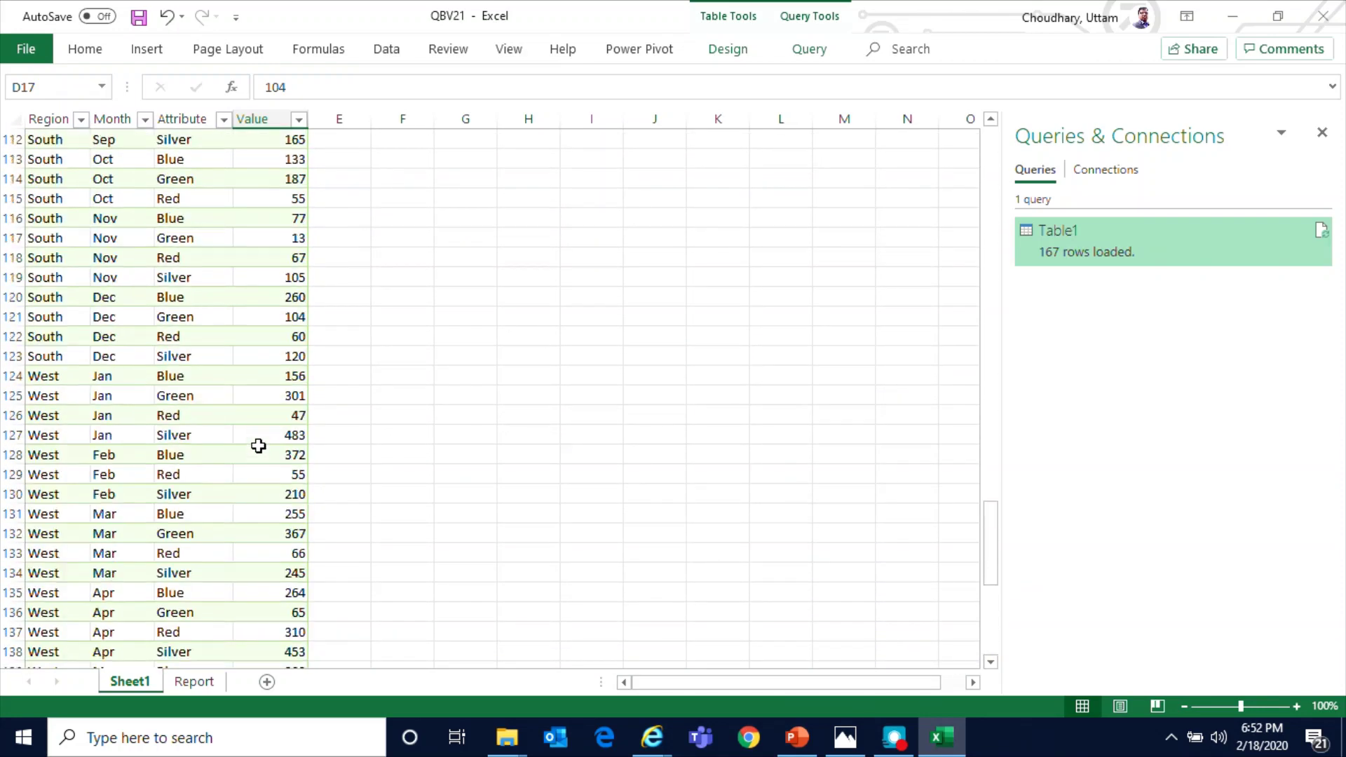
{"action": "scroll", "coordinate": [259, 446], "scroll_direction": "up", "scroll_amount": 7}
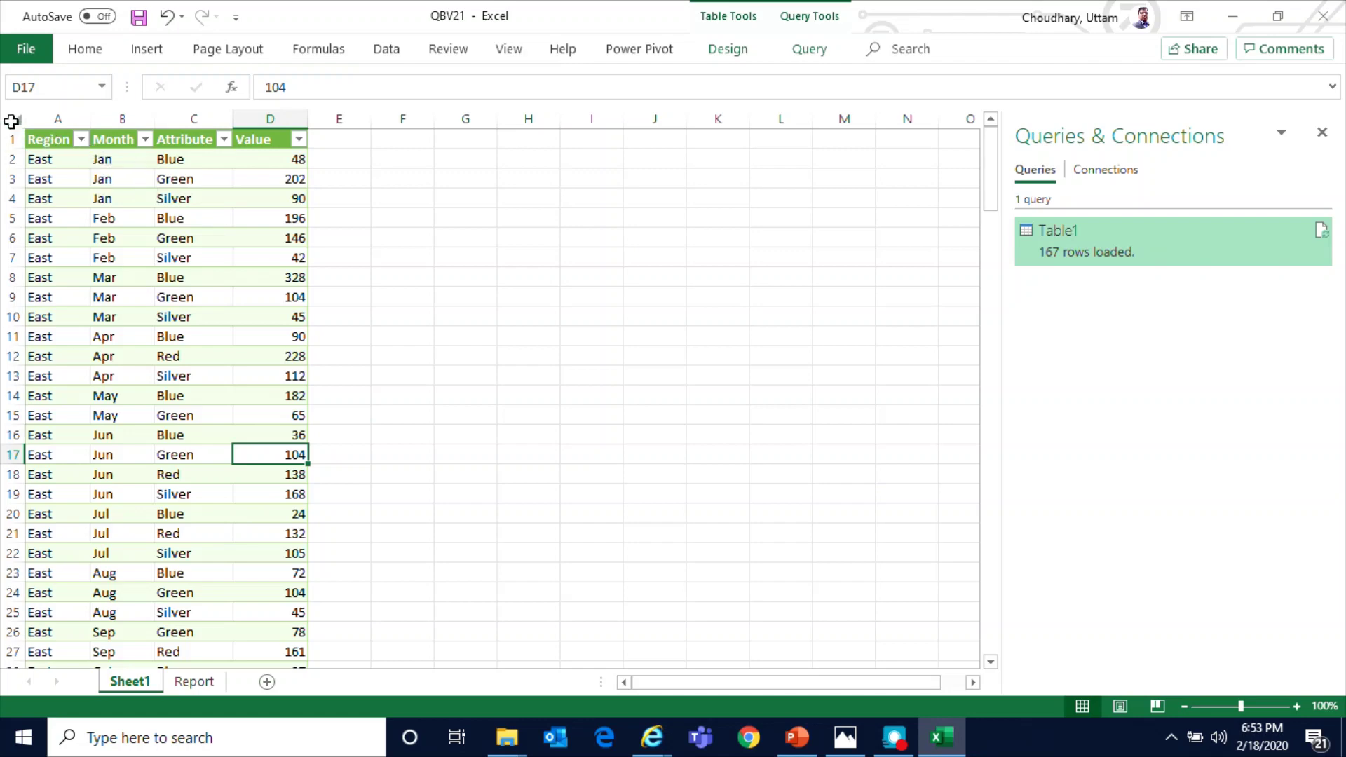
Revisit the Report layout, and create a PivotTable on a new worksheet from columns A:D of Sheet1
{"action": "left_click", "coordinate": [193, 682]}
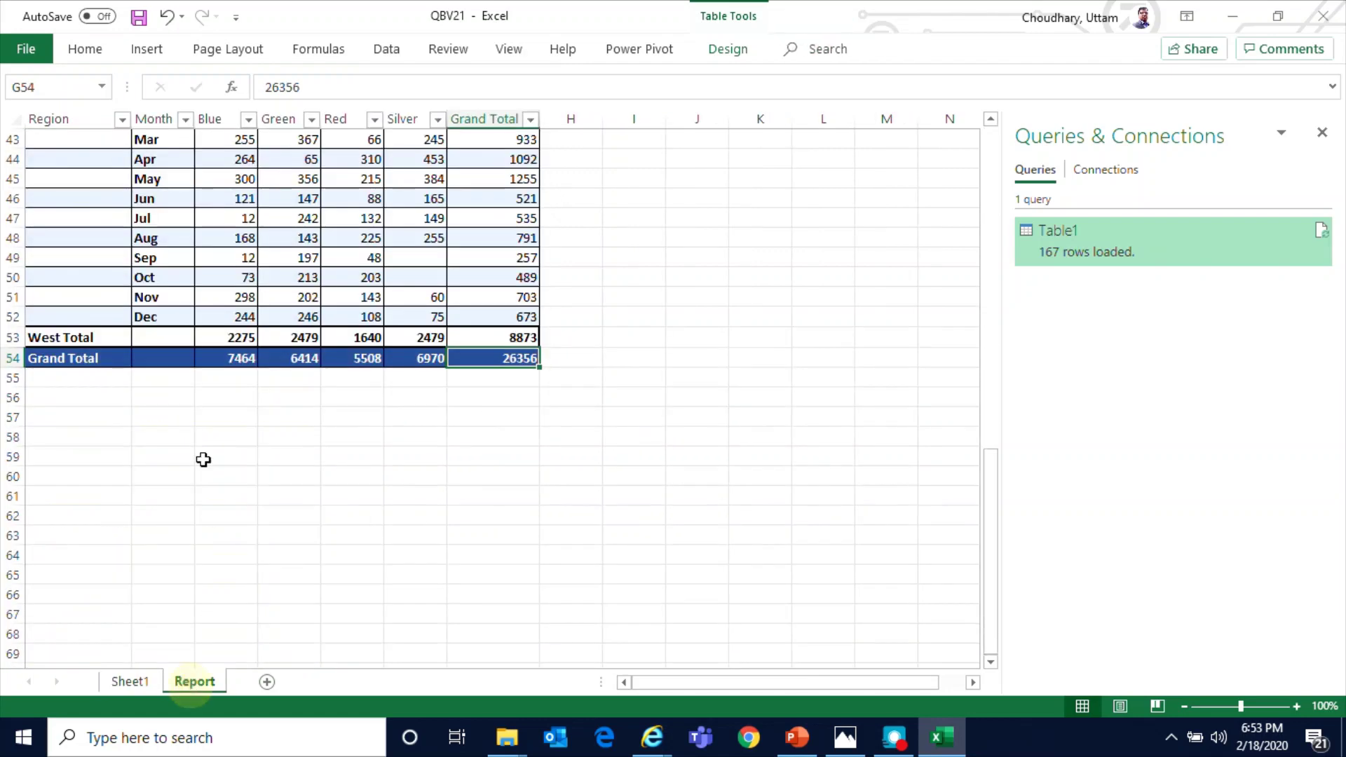
{"action": "scroll", "coordinate": [273, 399], "scroll_direction": "up", "scroll_amount": 14}
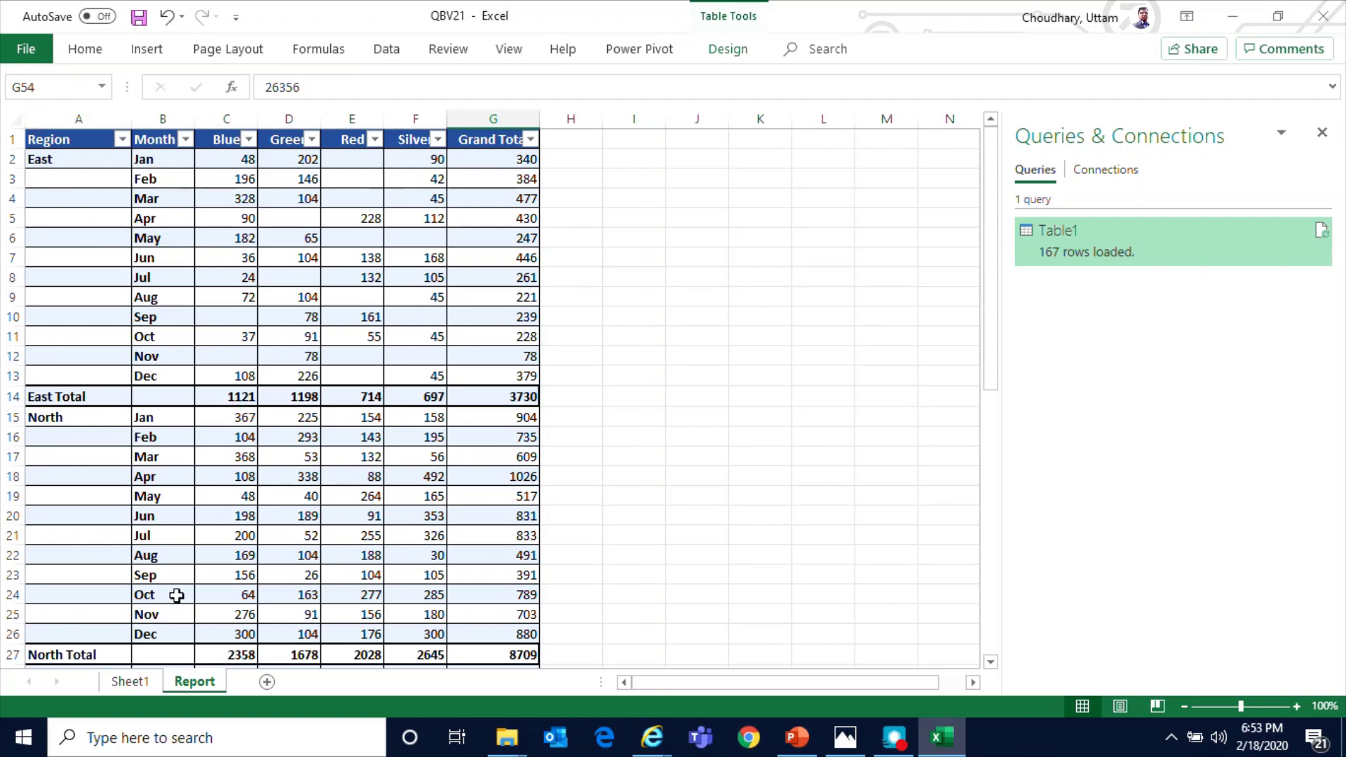
{"action": "left_click", "coordinate": [133, 686]}
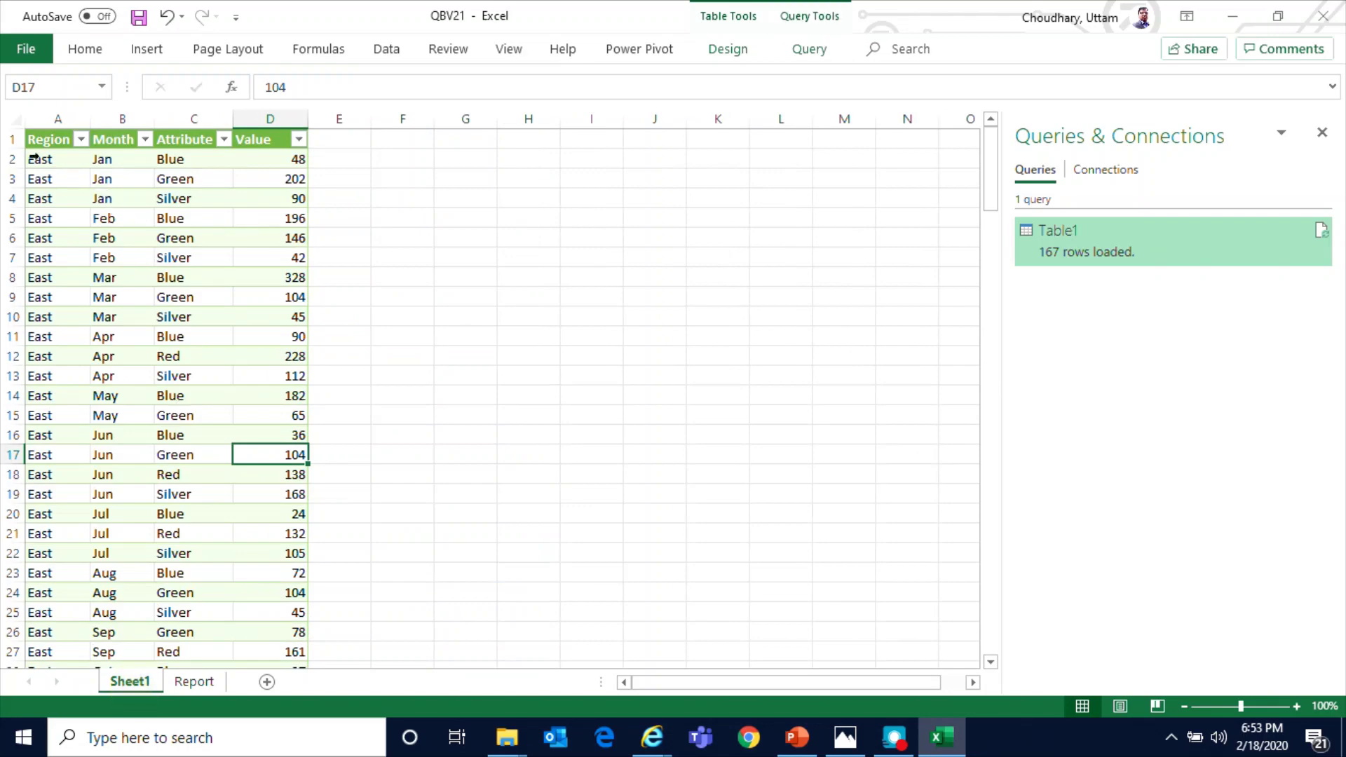
{"action": "left_click", "coordinate": [15, 119]}
{"action": "left_click", "coordinate": [140, 53]}
{"action": "left_click", "coordinate": [36, 112]}
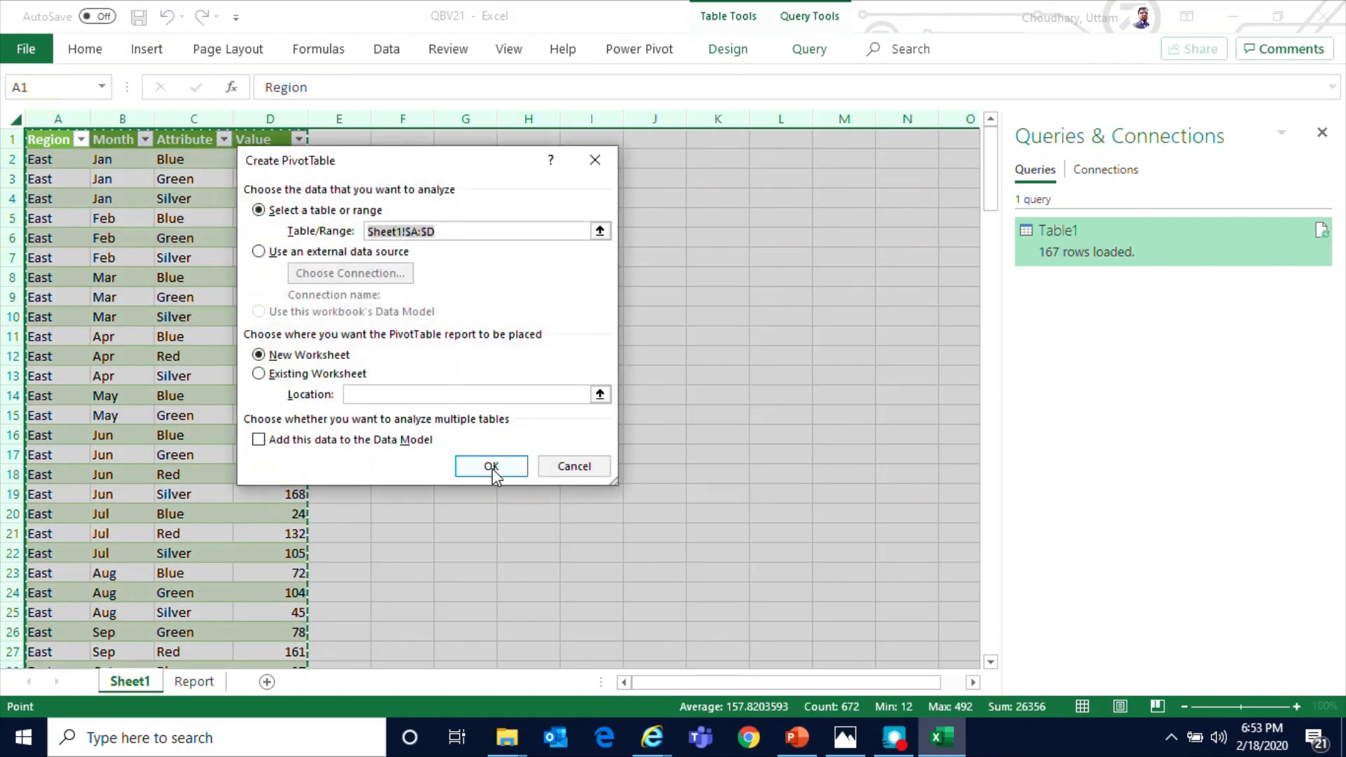
{"action": "left_click", "coordinate": [491, 466]}
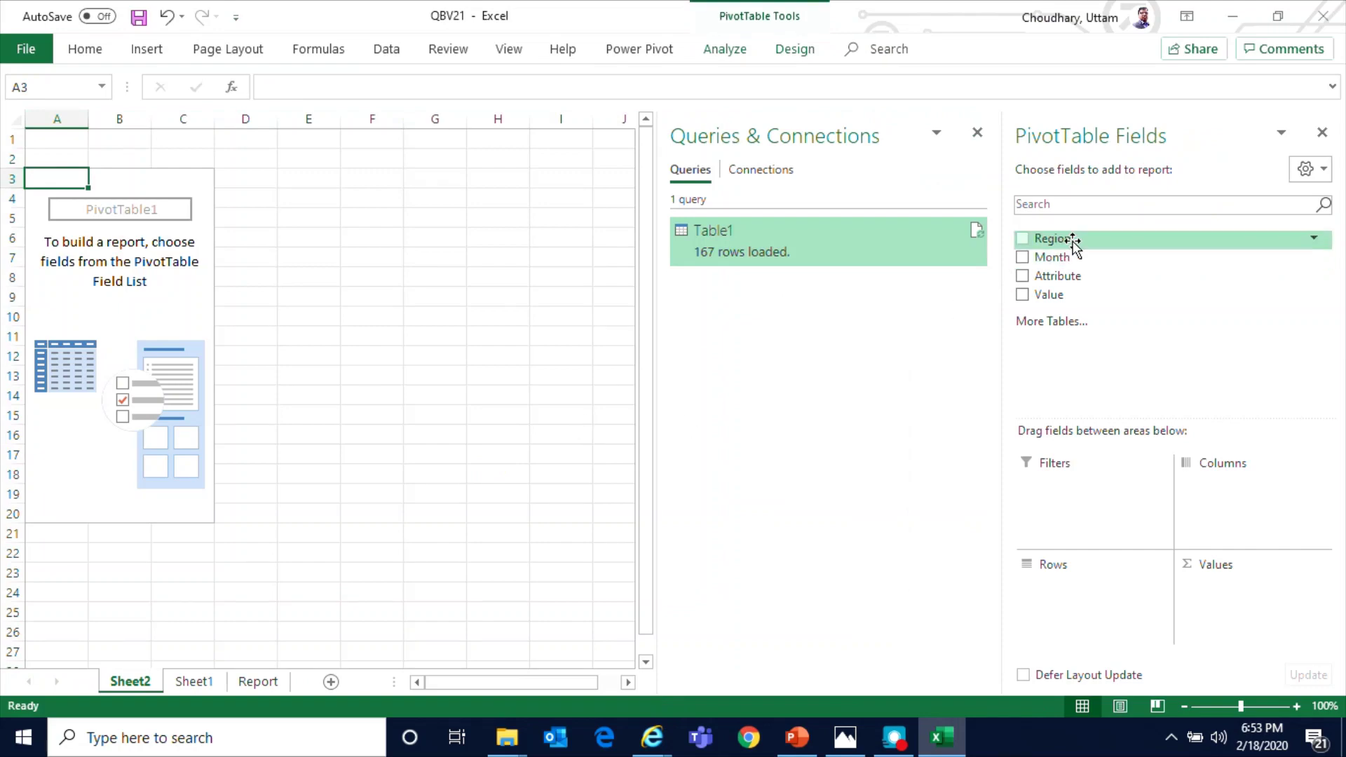
Lay out the PivotTable with Month as rows and Sum of Value as values, and close the Queries & Connections pane
{"action": "left_click_drag", "start_coordinate": [1090, 259], "coordinate": [1088, 605]}
{"action": "left_click_drag", "start_coordinate": [1049, 295], "coordinate": [1258, 617]}
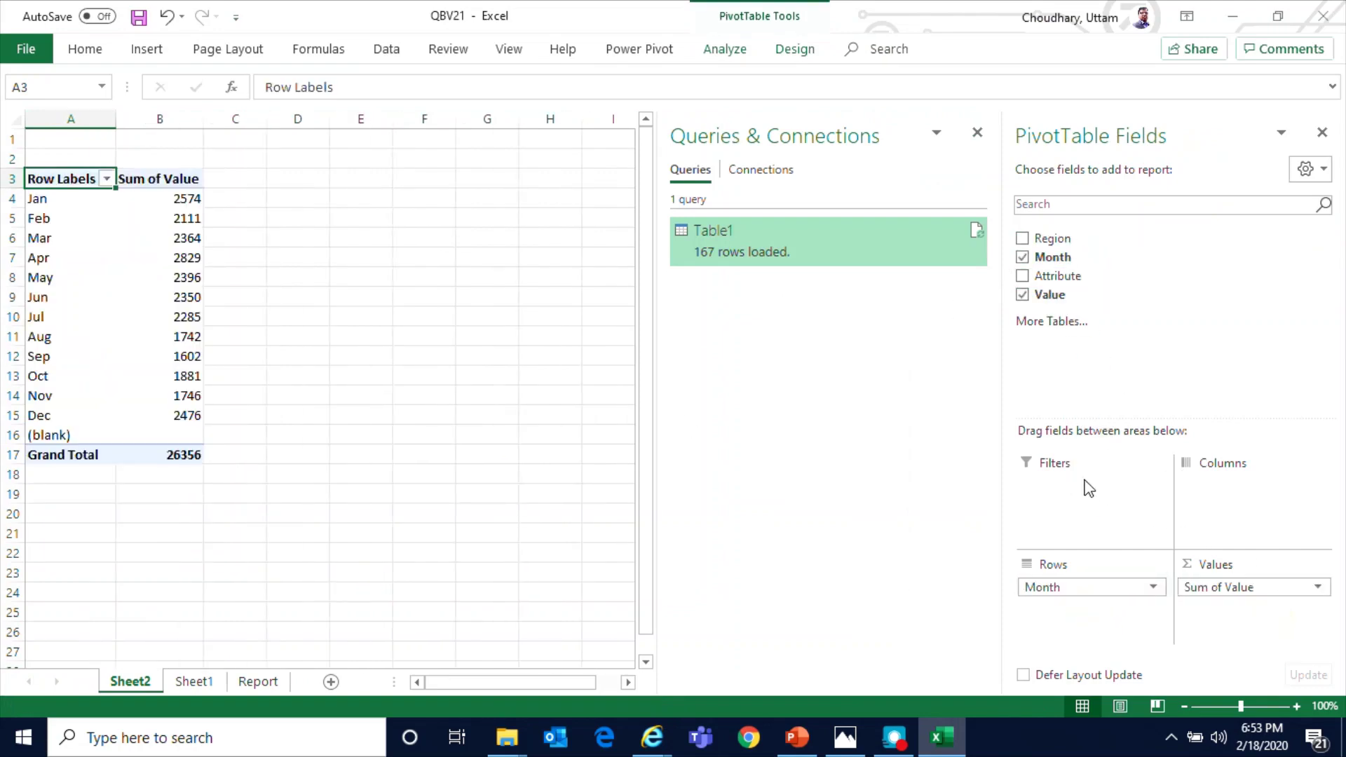
{"action": "left_click", "coordinate": [192, 199]}
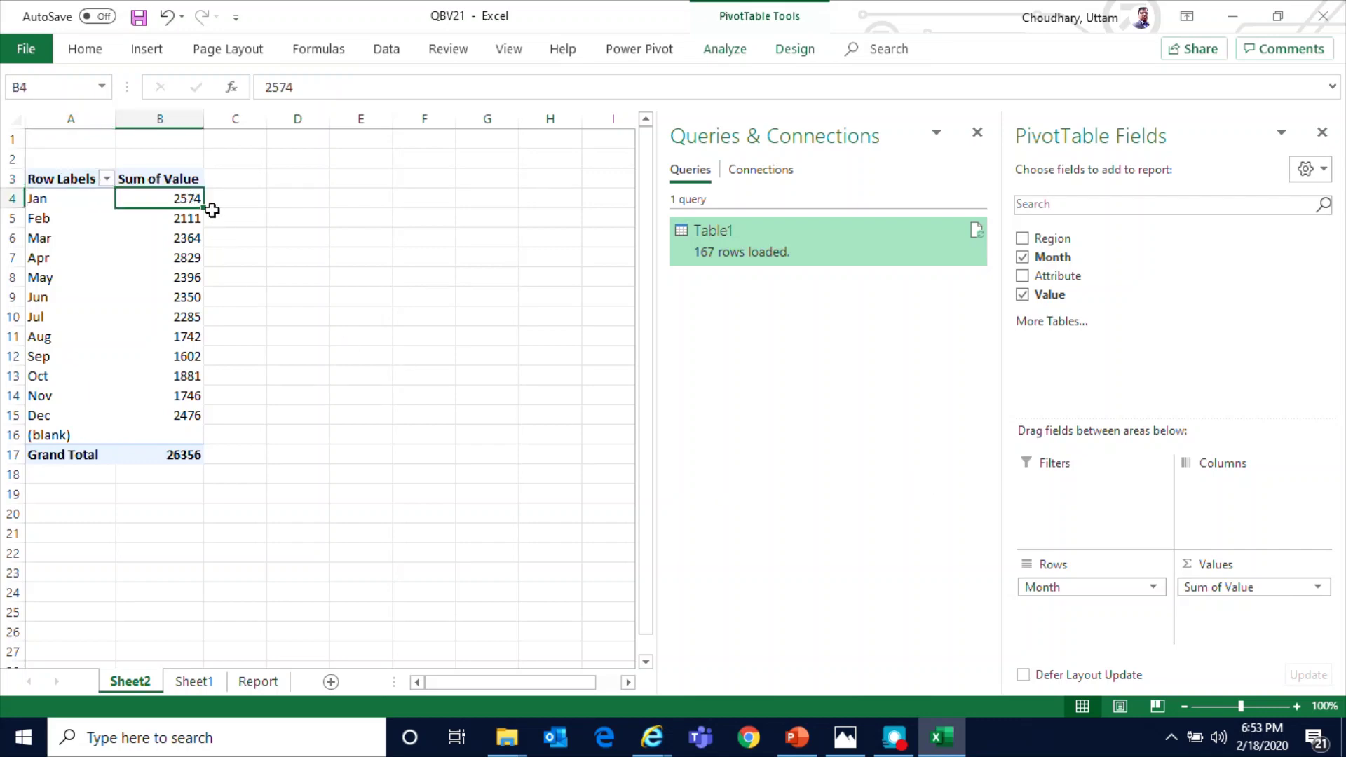
{"action": "left_click", "coordinate": [188, 415]}
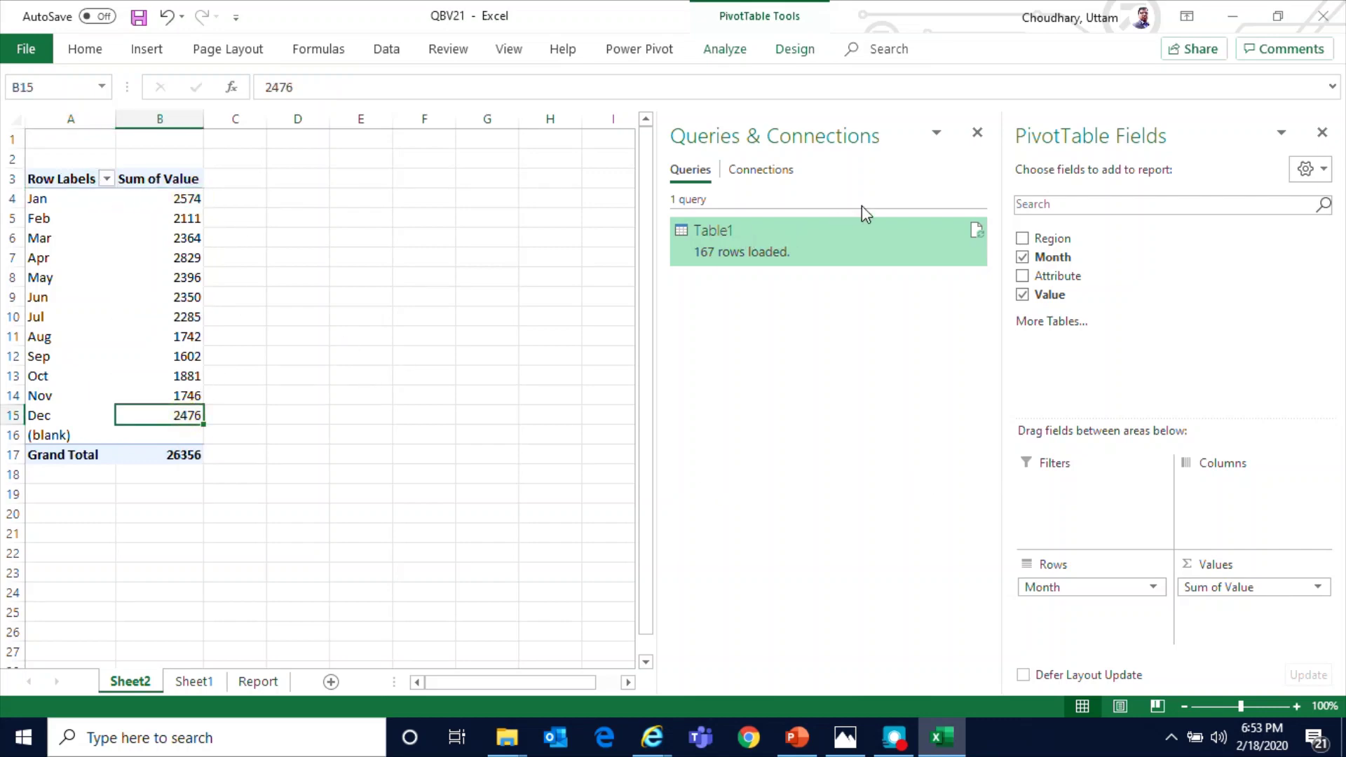
{"action": "left_click", "coordinate": [977, 132]}
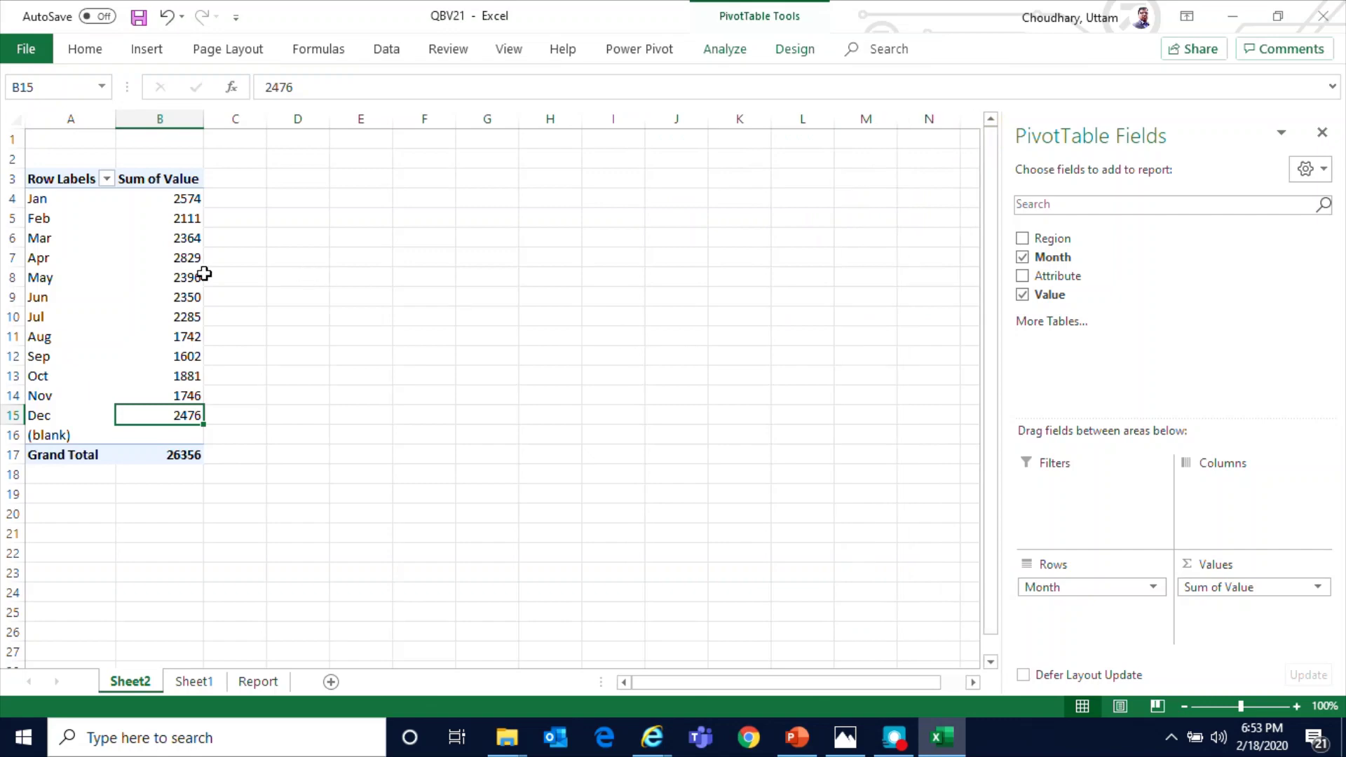
Compare the PivotTable's January value with the sum of the four regions' January grand totals on the Report sheet, and select the monthly values
{"action": "left_click", "coordinate": [176, 194]}
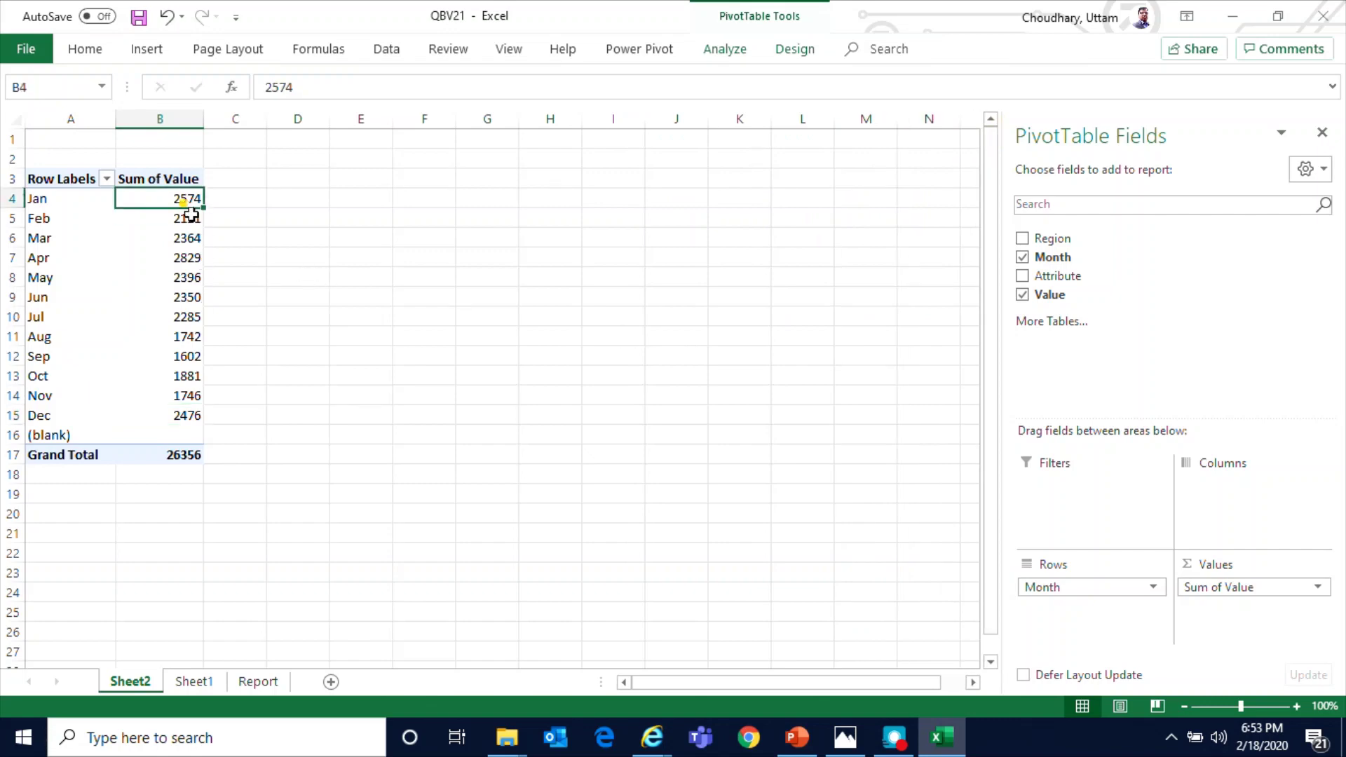
{"action": "left_click", "coordinate": [259, 684]}
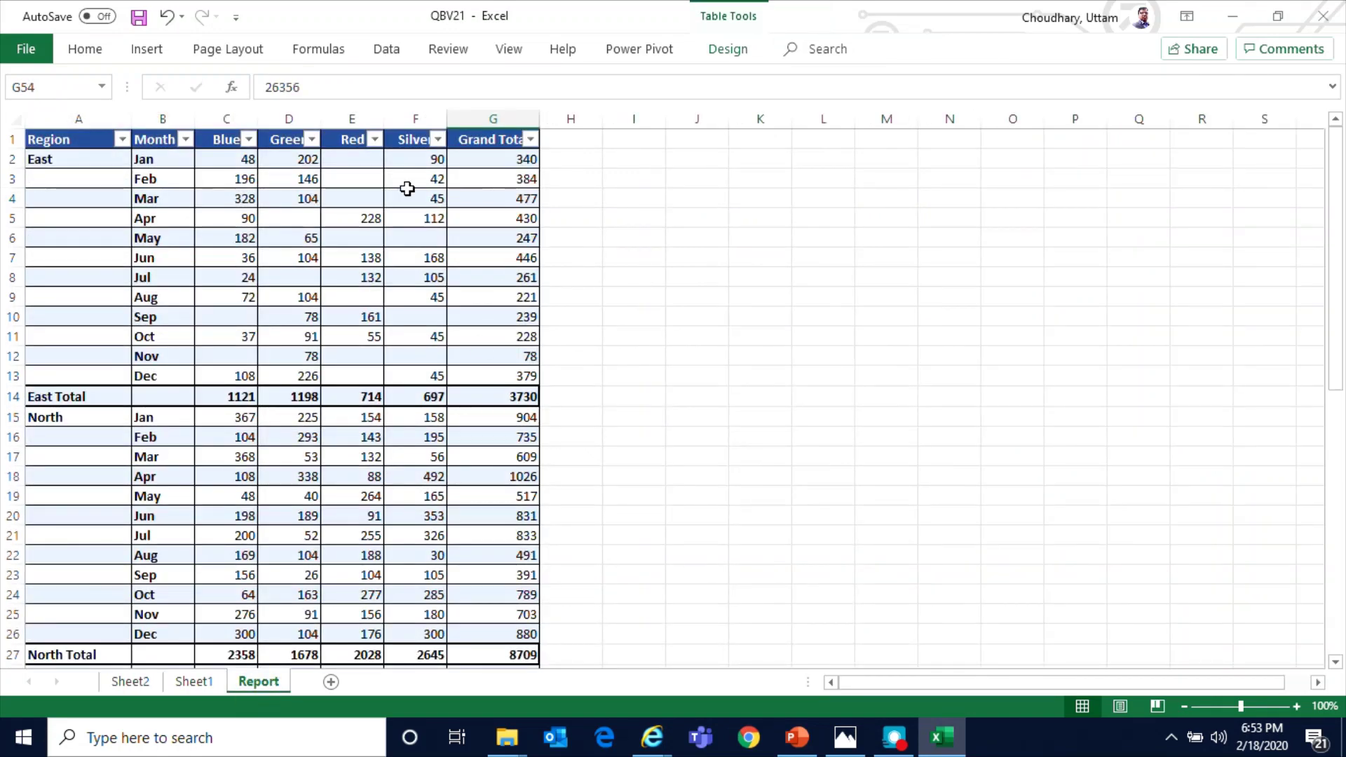
{"action": "left_click", "coordinate": [523, 160]}
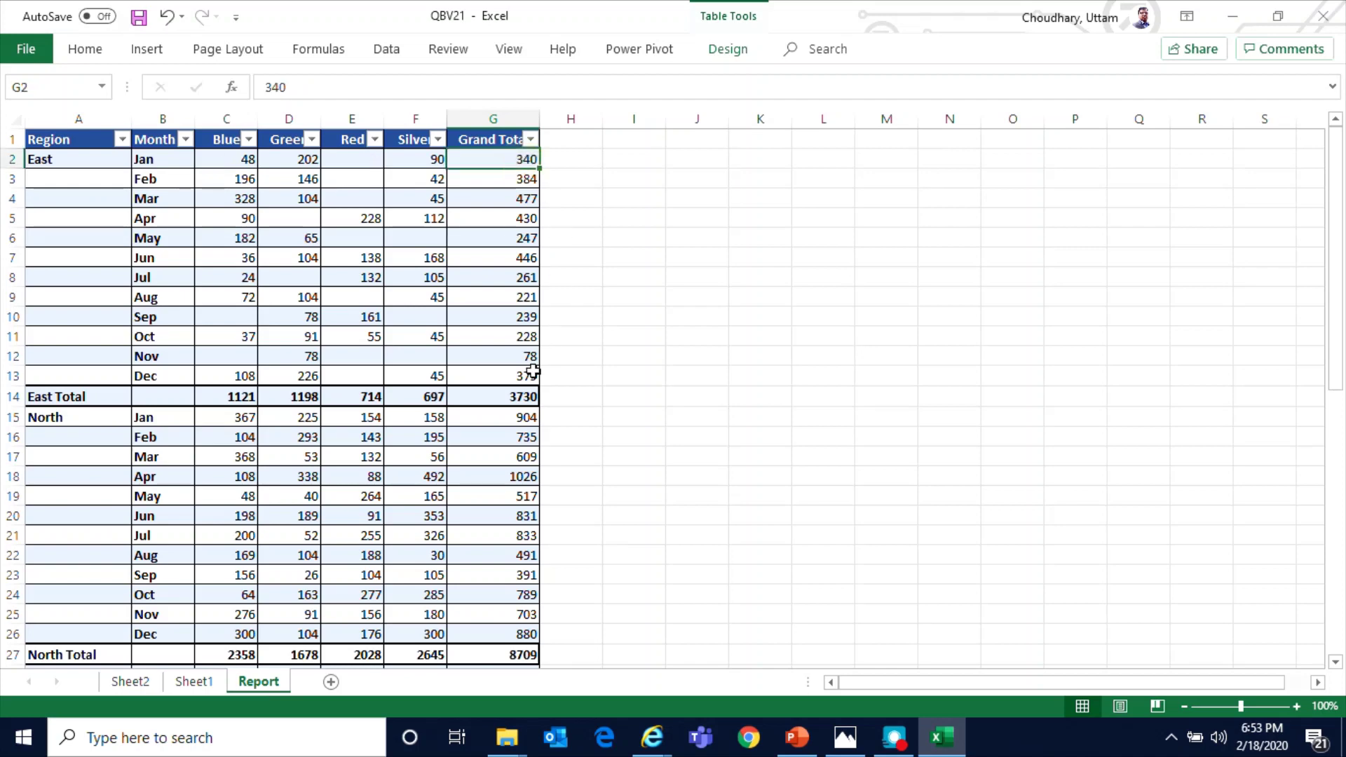
{"action": "left_click", "coordinate": [508, 416], "text": "ctrl"}
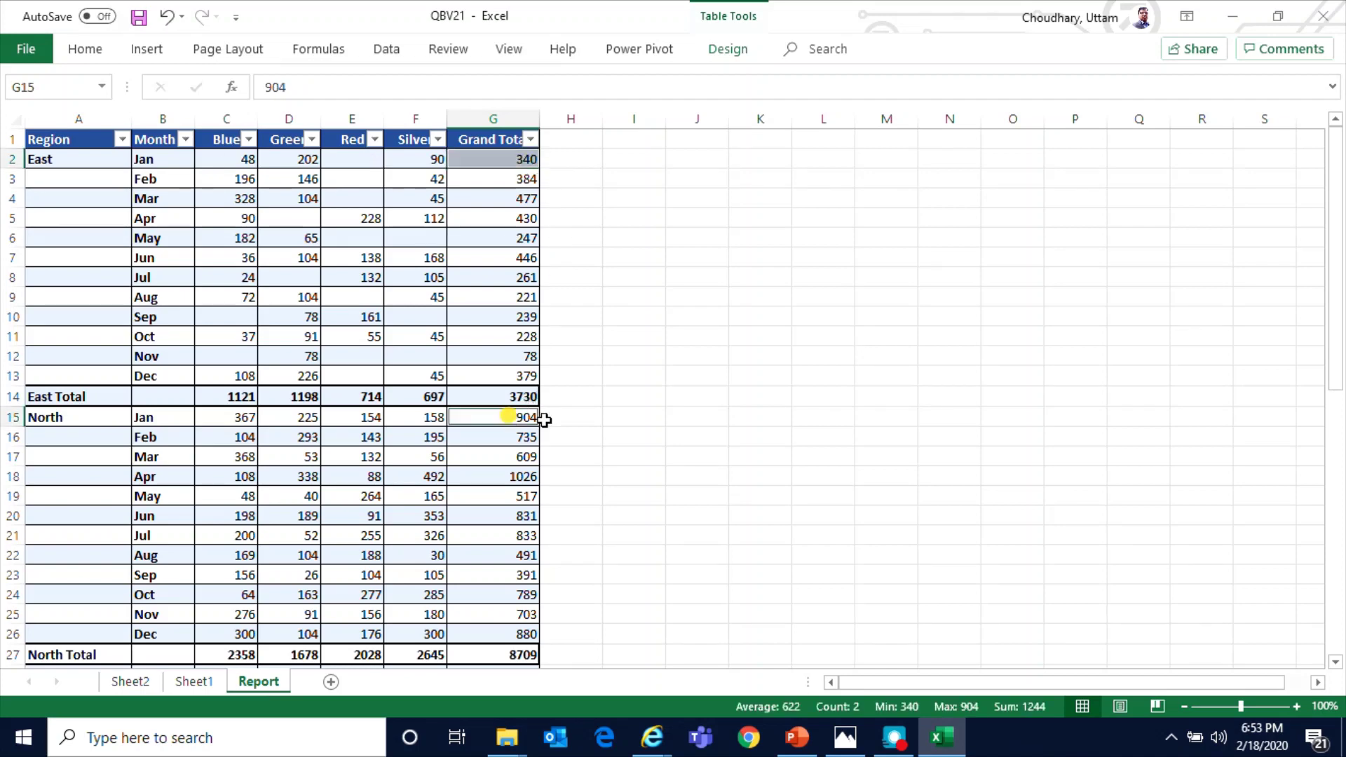
{"action": "scroll", "coordinate": [655, 427], "scroll_direction": "down", "scroll_amount": 6}
{"action": "left_click", "coordinate": [522, 324], "text": "ctrl"}
{"action": "left_click", "coordinate": [512, 575], "text": "ctrl"}
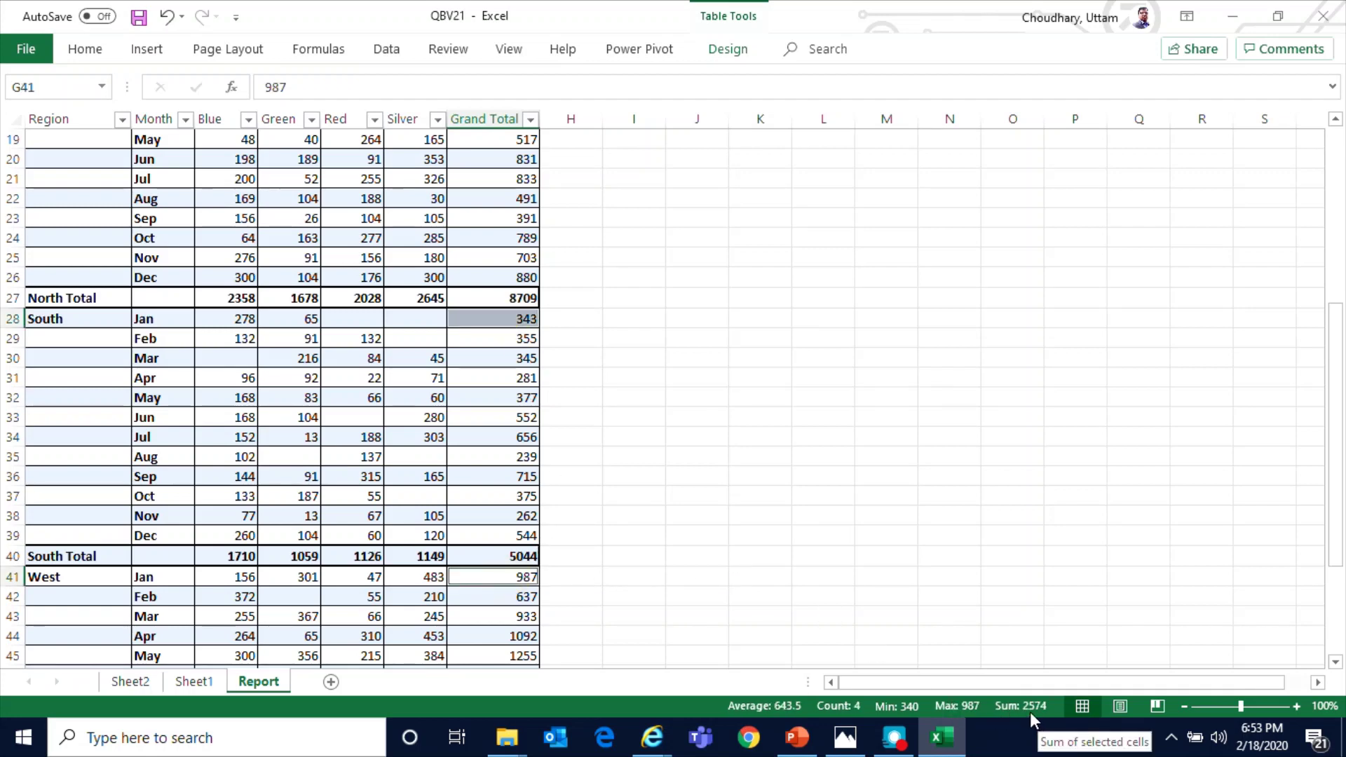
{"action": "left_click", "coordinate": [131, 682]}
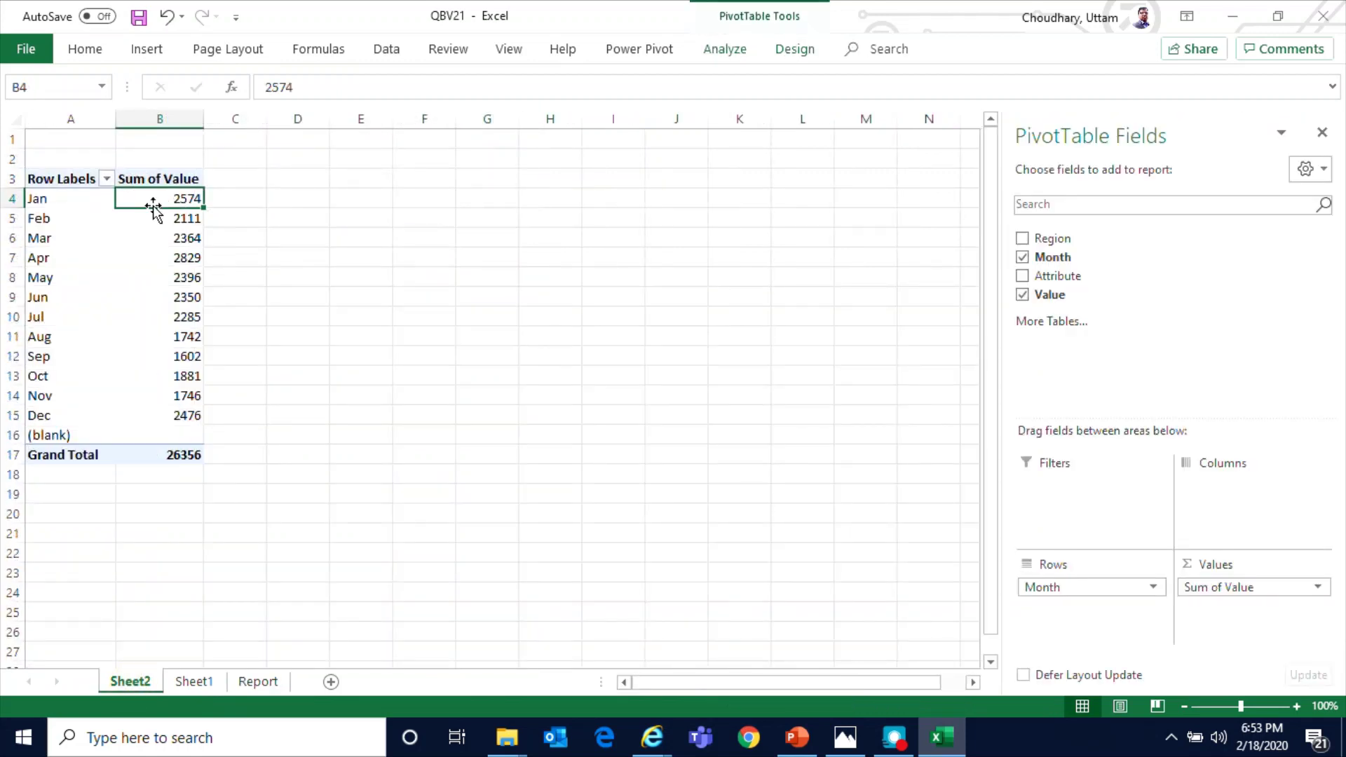
{"action": "mouse_move", "coordinate": [164, 197]}
{"action": "left_click_drag", "start_coordinate": [164, 197], "coordinate": [166, 418]}
Review the tabular data on Sheet1 against the PivotTable on Sheet2 and the original Report sheet, ending on the PivotTable
{"action": "left_click", "coordinate": [206, 685]}
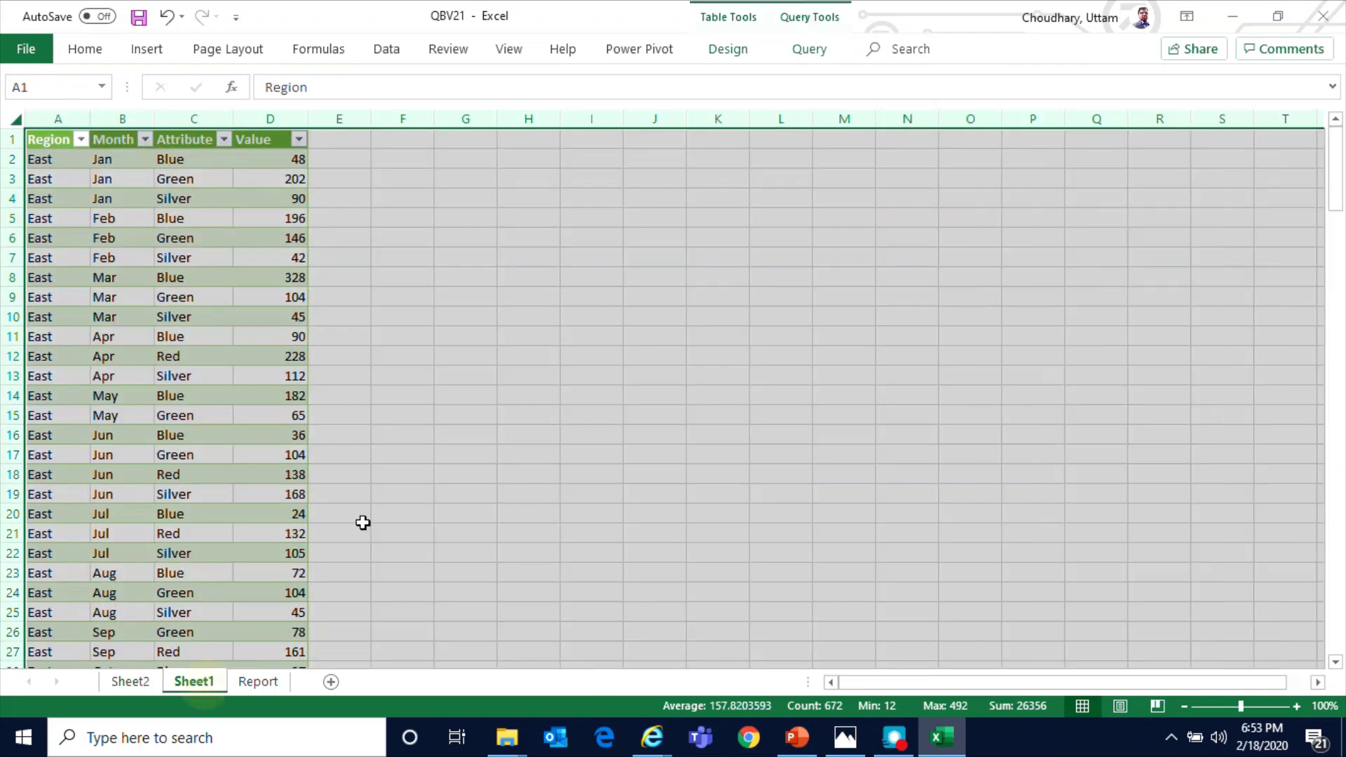
{"action": "left_click", "coordinate": [243, 257]}
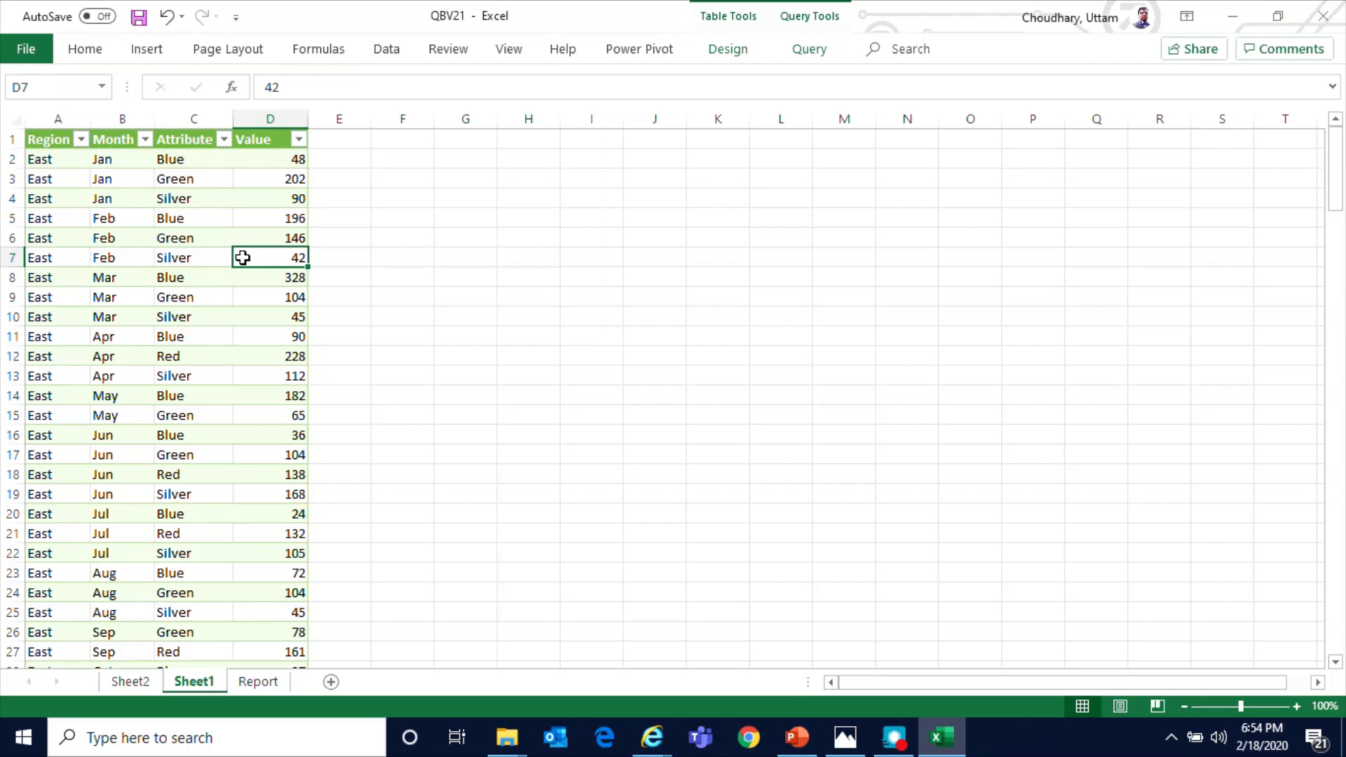
{"action": "left_click", "coordinate": [176, 435]}
{"action": "left_click", "coordinate": [105, 553]}
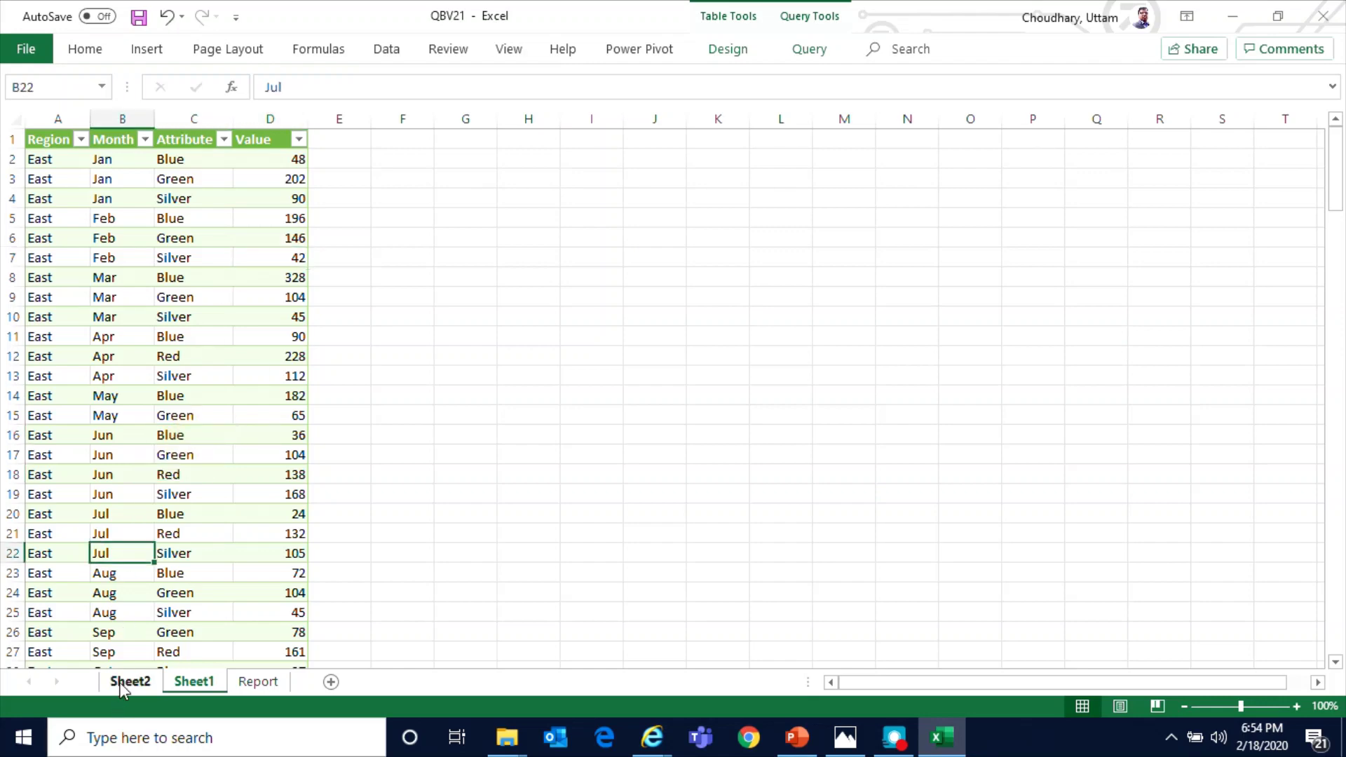
{"action": "left_click", "coordinate": [125, 683]}
{"action": "left_click", "coordinate": [130, 317]}
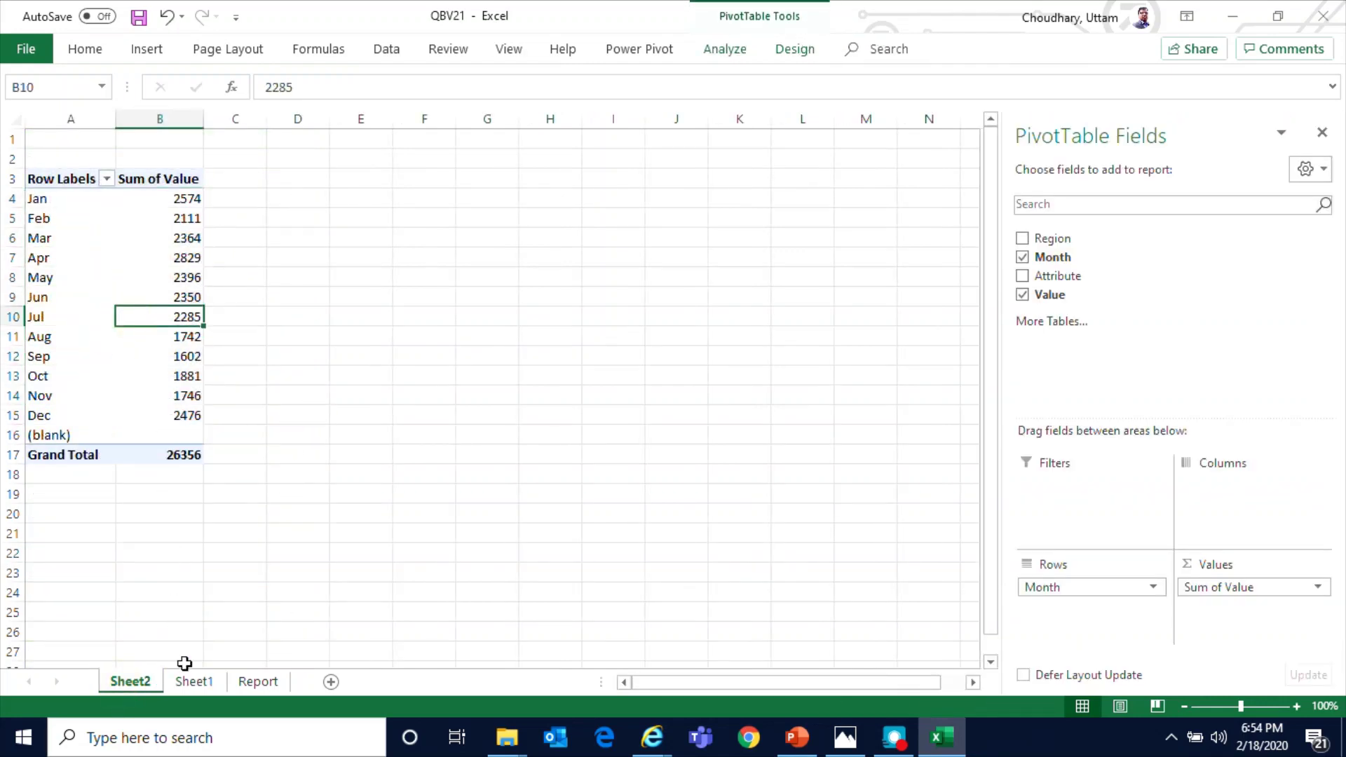
{"action": "left_click", "coordinate": [191, 681]}
{"action": "left_click", "coordinate": [256, 681]}
{"action": "left_click", "coordinate": [132, 682]}
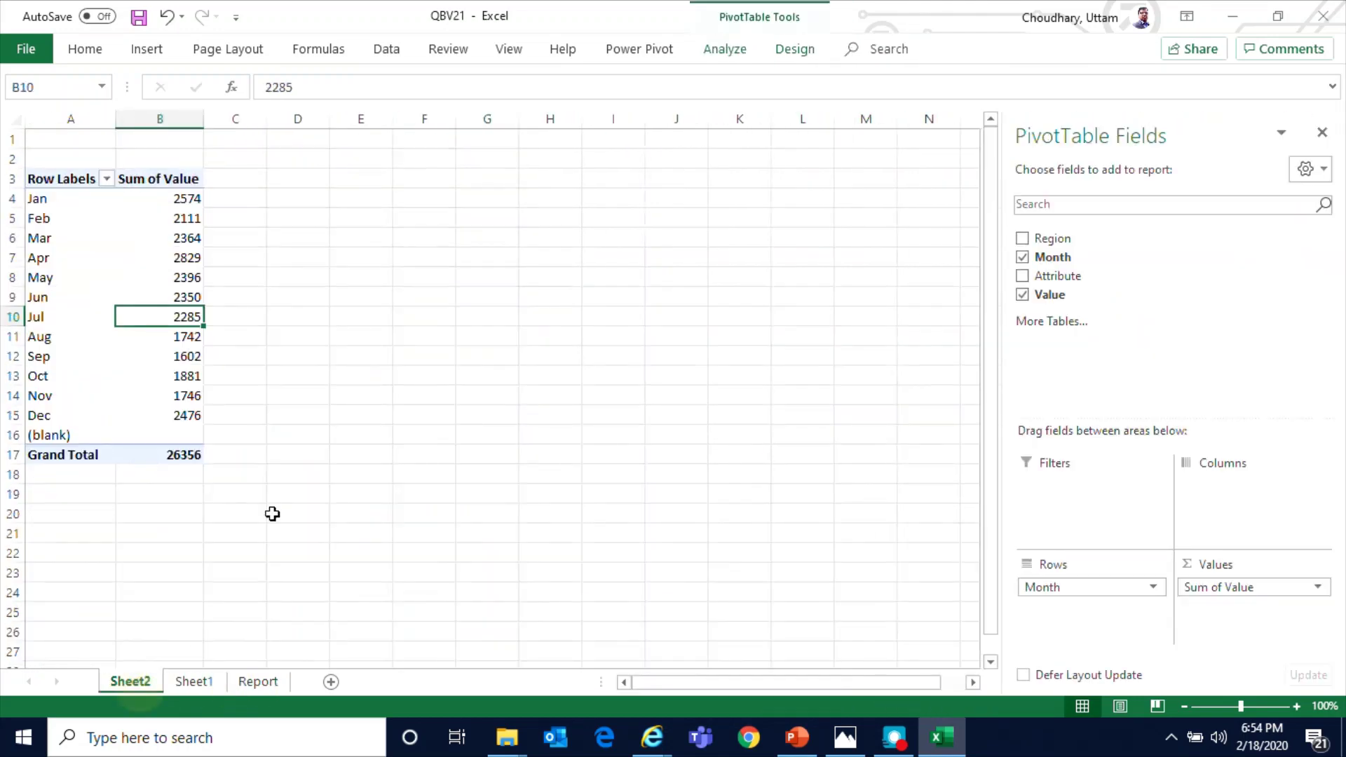